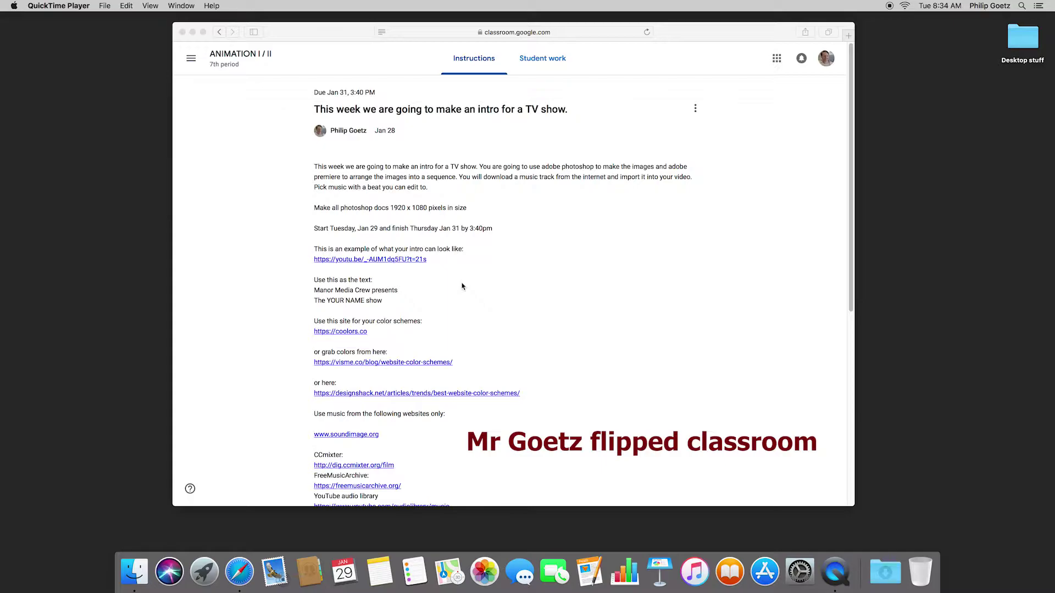
# Open the youtu.be example intro link from the Classroom assignment page in a new tab
pyautogui.click(849, 160)
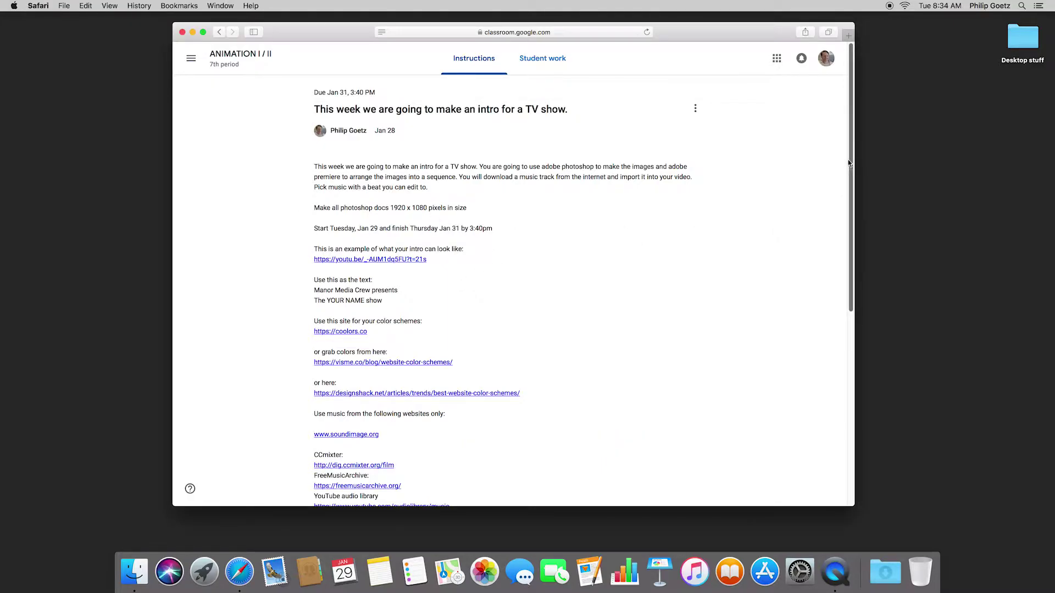
pyautogui.moveTo(849, 159); pyautogui.dragTo(849, 195)
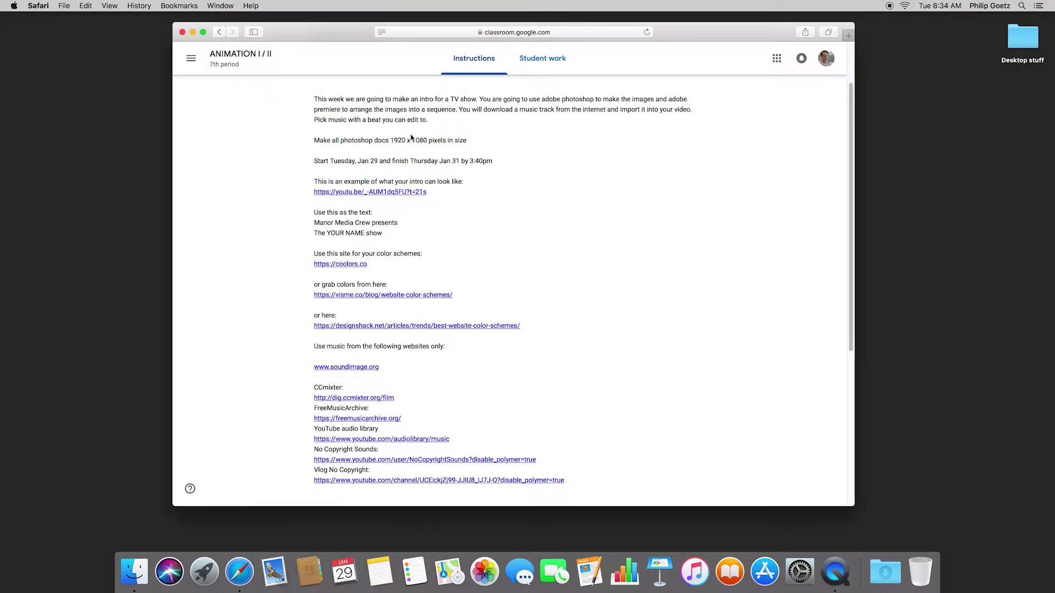
pyautogui.click(390, 194)
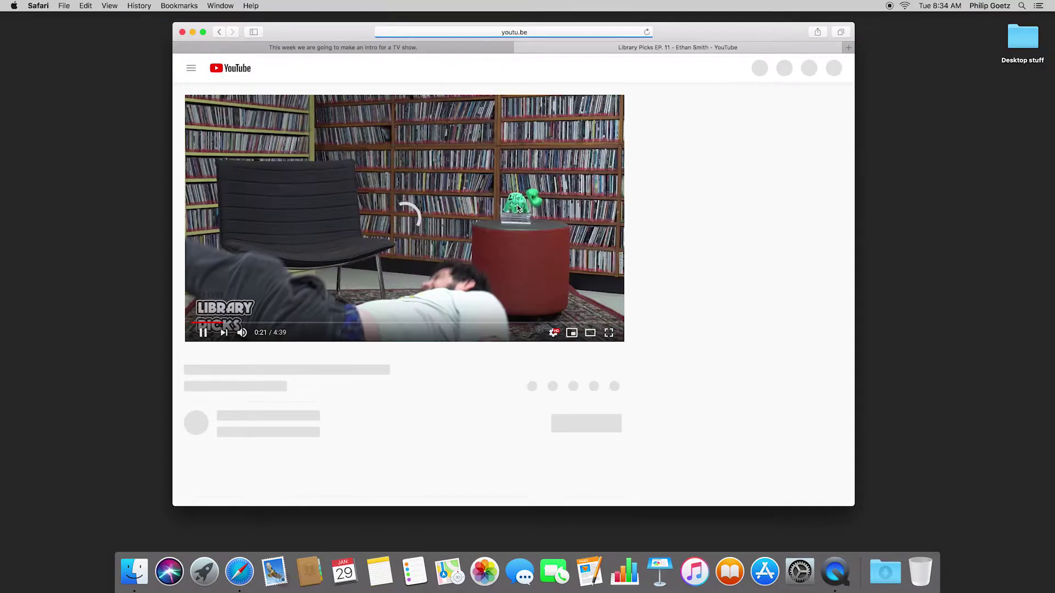
# Watch the Library Picks EP. 11 example full screen, then leave it paused on the red title card at 0:23
pyautogui.click(608, 333)
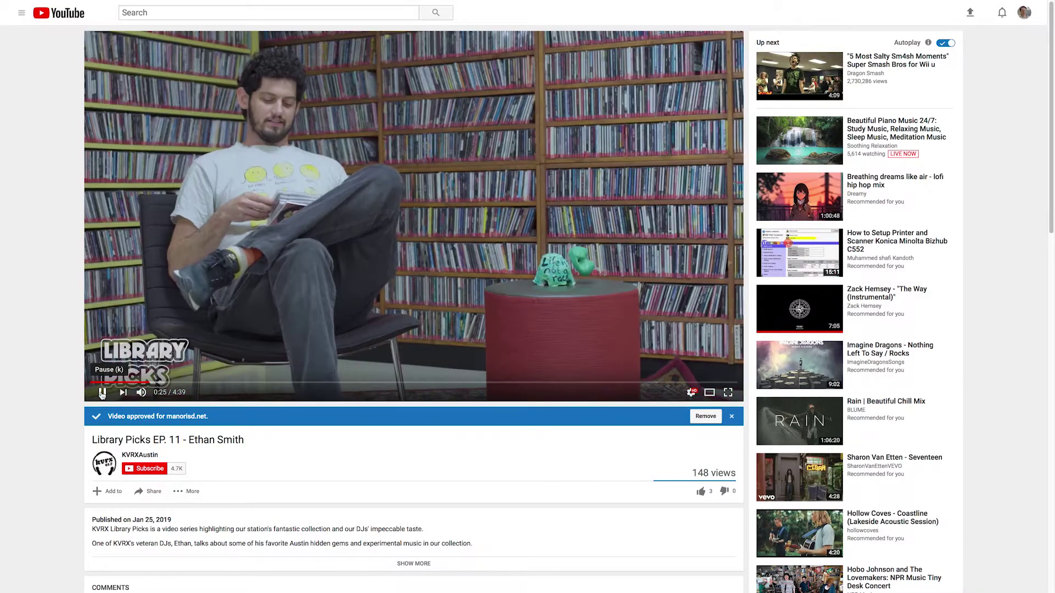
pyautogui.click(102, 394)
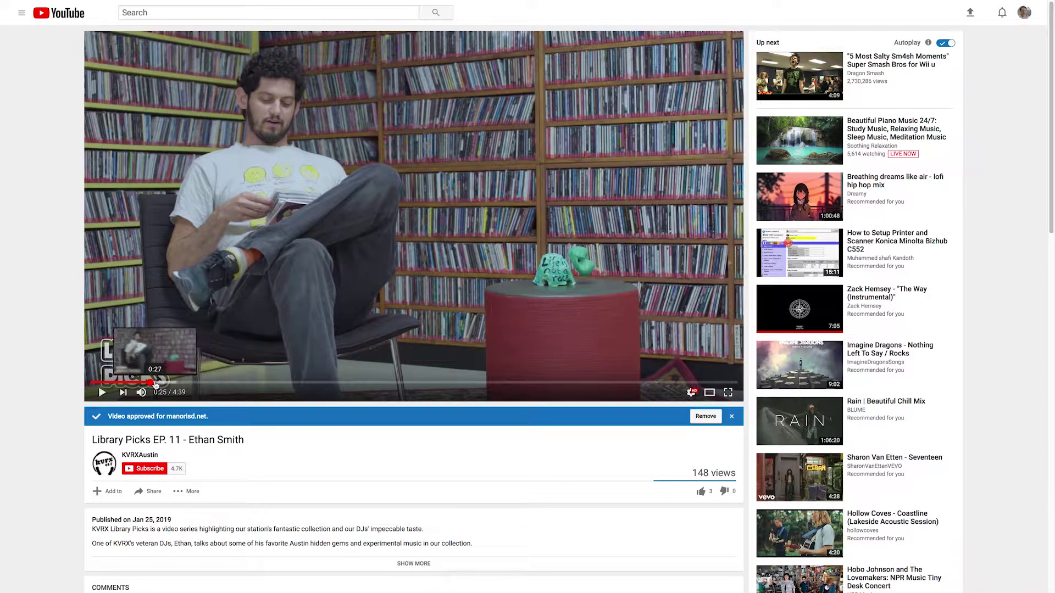
pyautogui.click(145, 383)
pyautogui.click(136, 383)
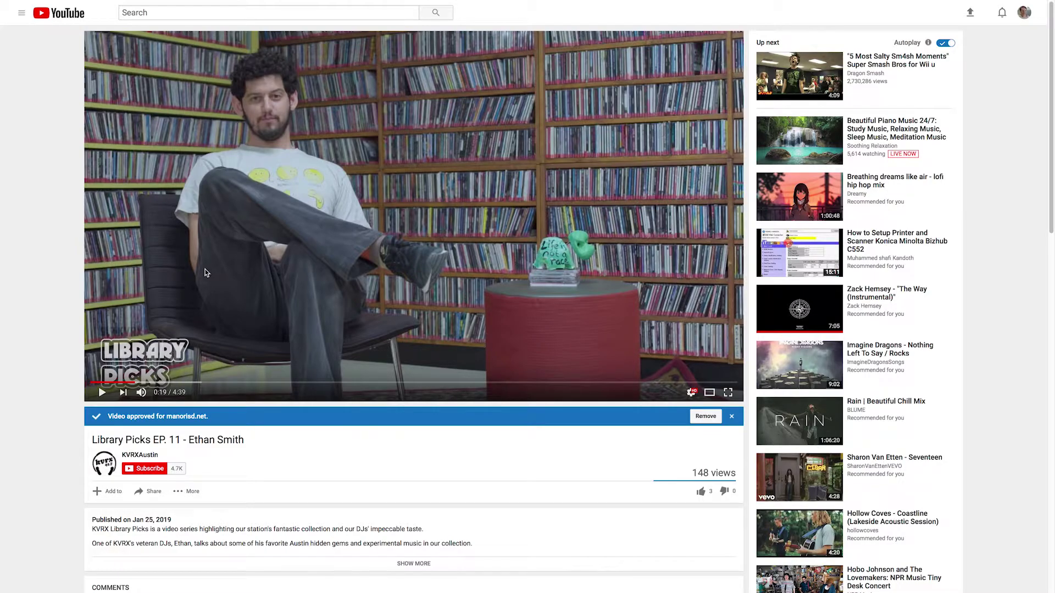
pyautogui.click(99, 393)
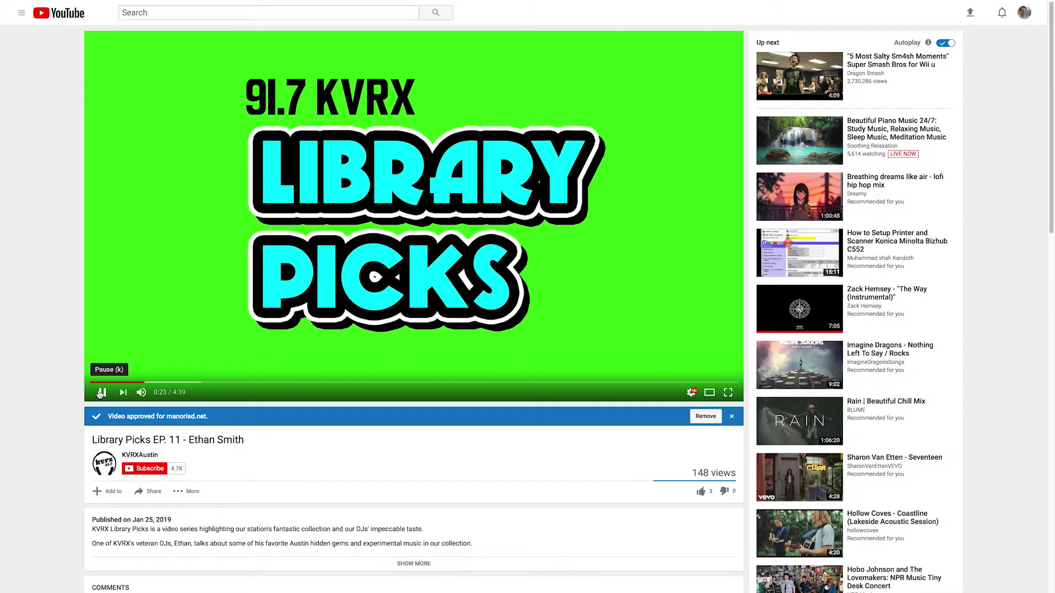
pyautogui.click(99, 393)
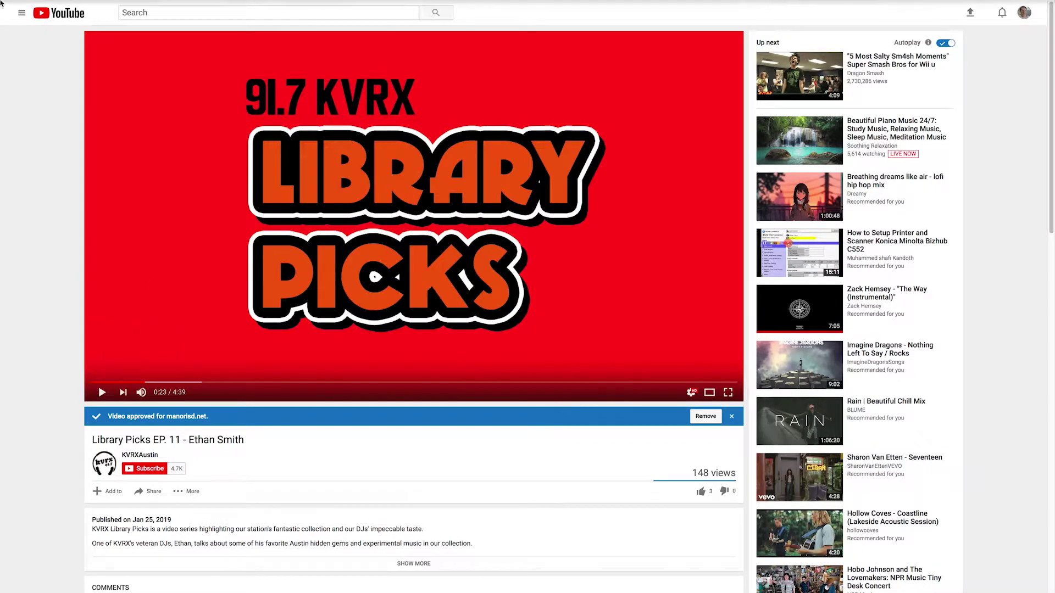
pyautogui.click(28, 19)
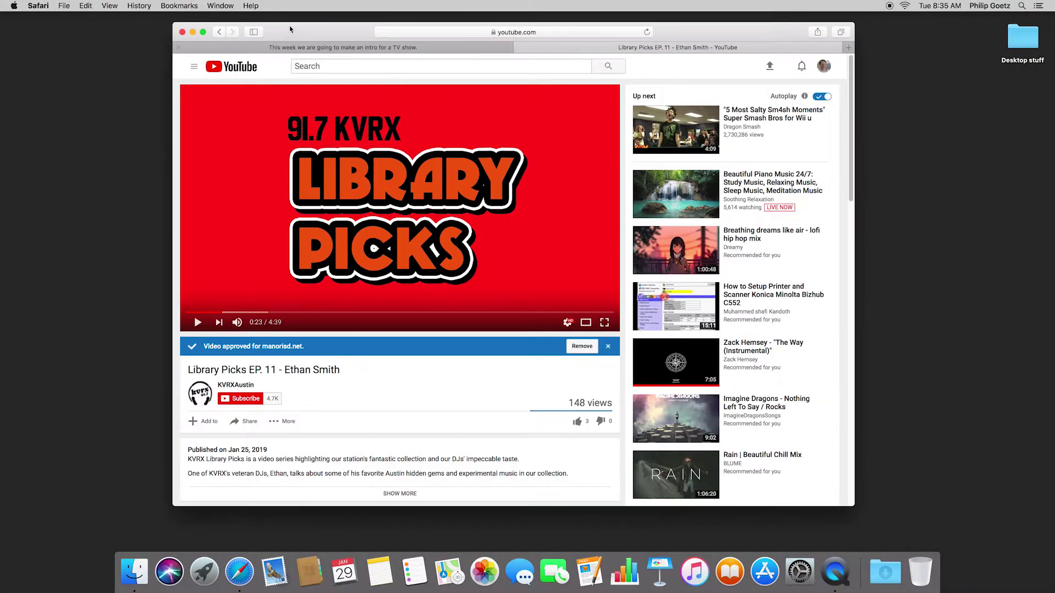
pyautogui.moveTo(291, 29); pyautogui.dragTo(499, 34)
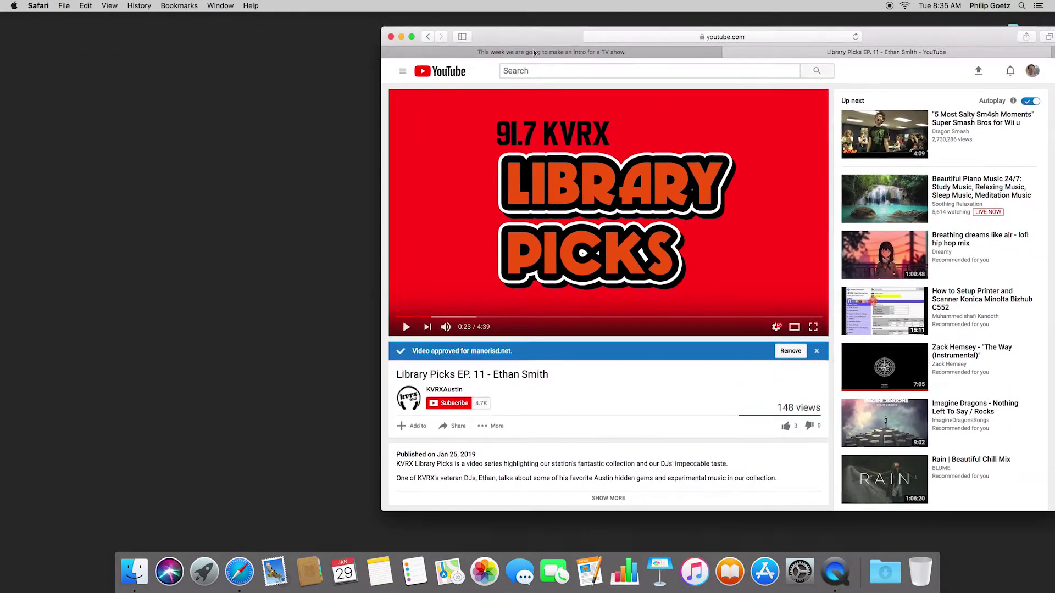
pyautogui.click(536, 53)
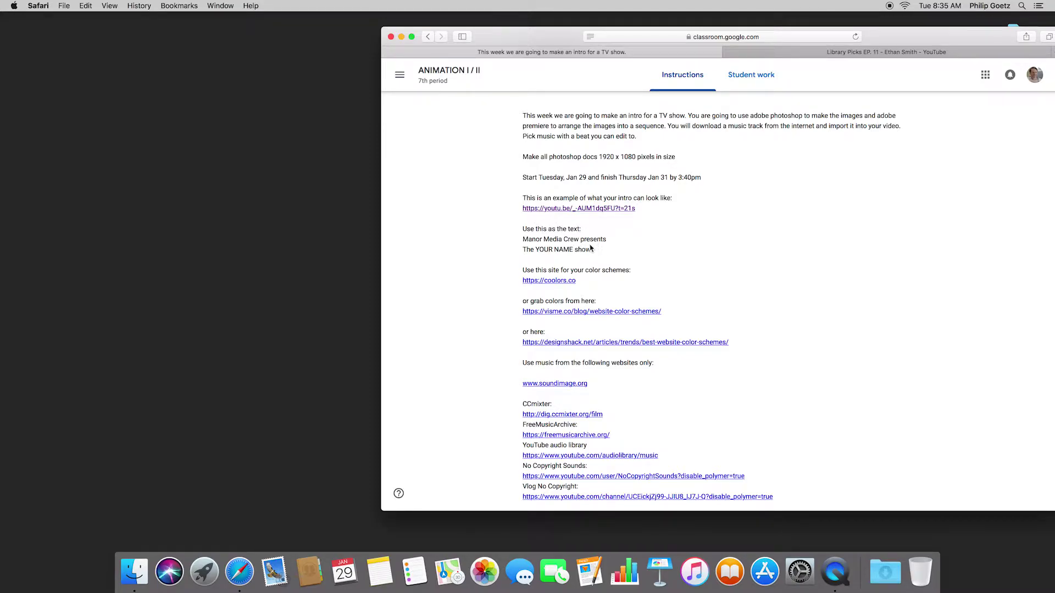
pyautogui.click(849, 50)
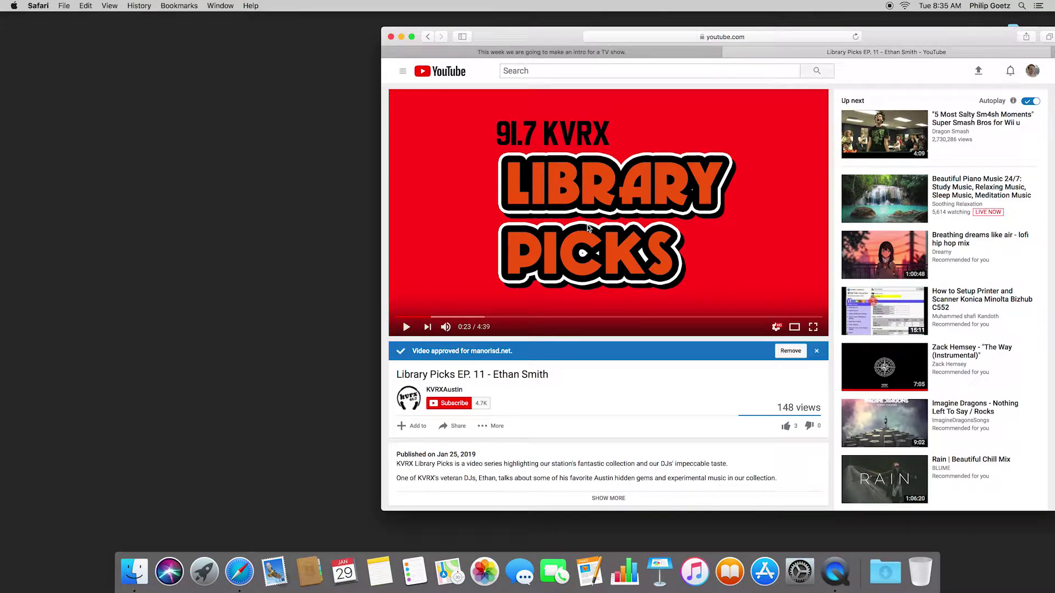
# Launch Photoshop CC 2018 through a Spotlight search for 'photoshop' and bring its workspace in front of Safari
pyautogui.click(1022, 5)
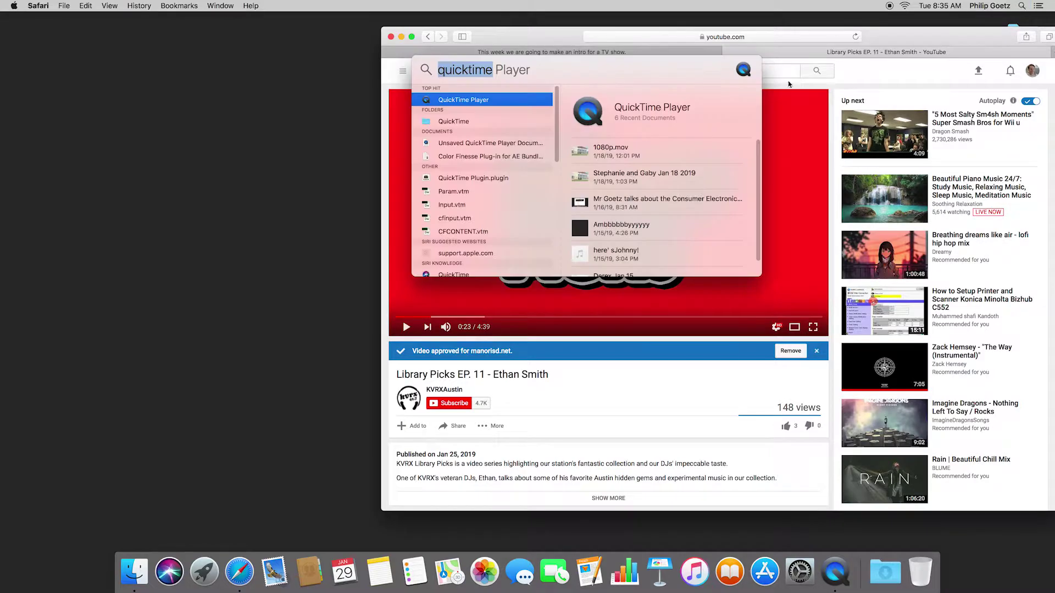
pyautogui.write('photoshop')
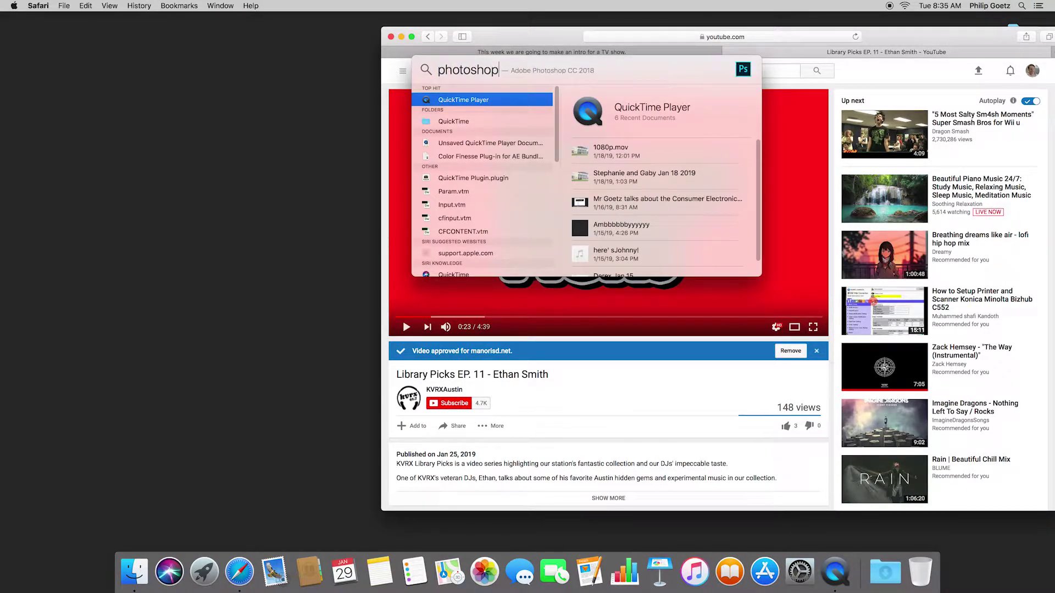
pyautogui.press('Return')
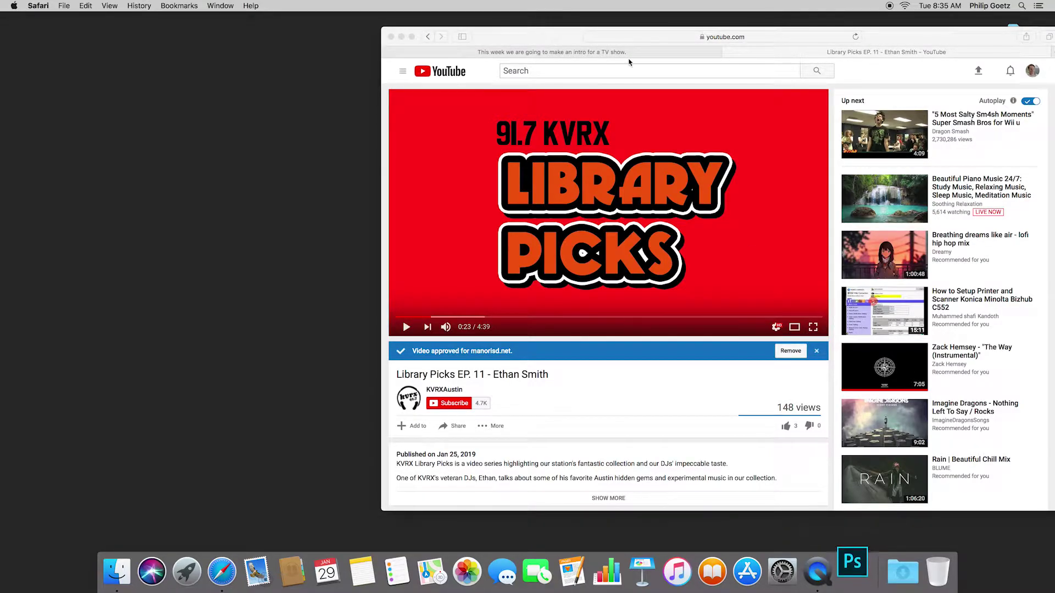
pyautogui.click(557, 52)
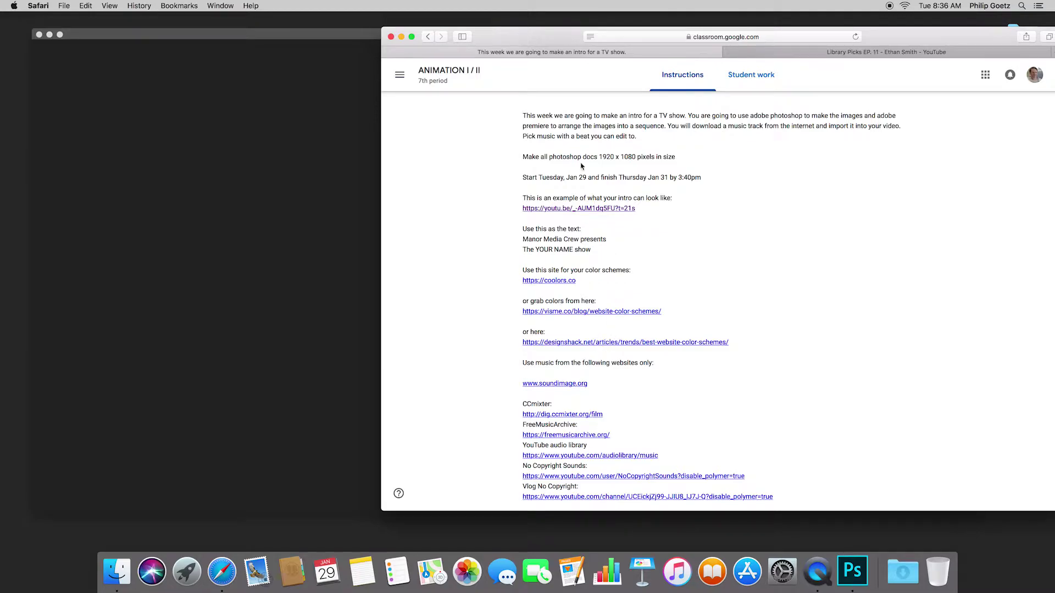
pyautogui.moveTo(502, 34); pyautogui.dragTo(725, 229)
pyautogui.click(553, 35)
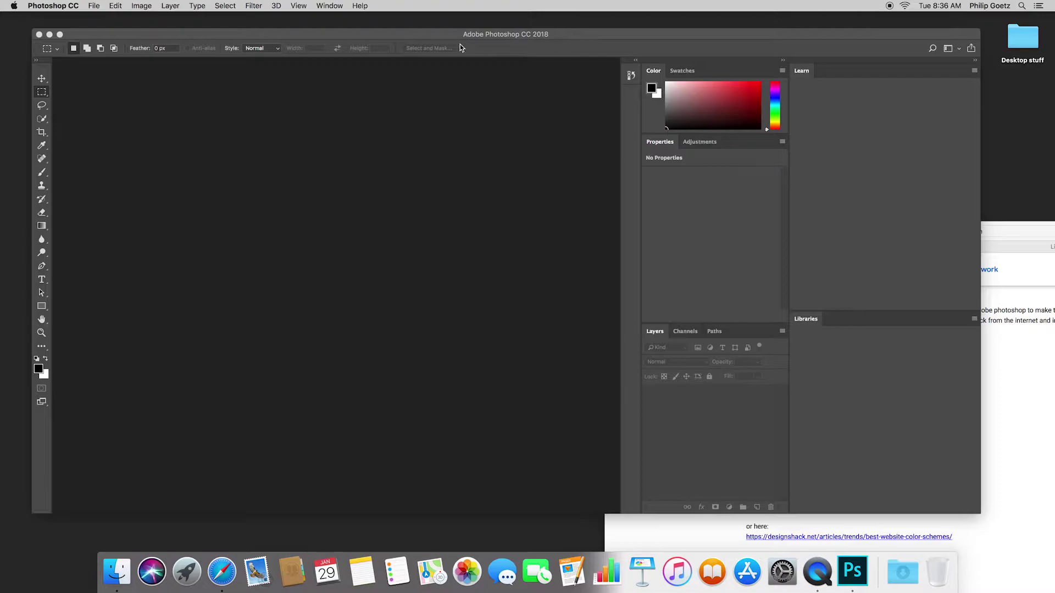
# Start a new document sized 1920 × 1080 pixels
pyautogui.click(94, 6)
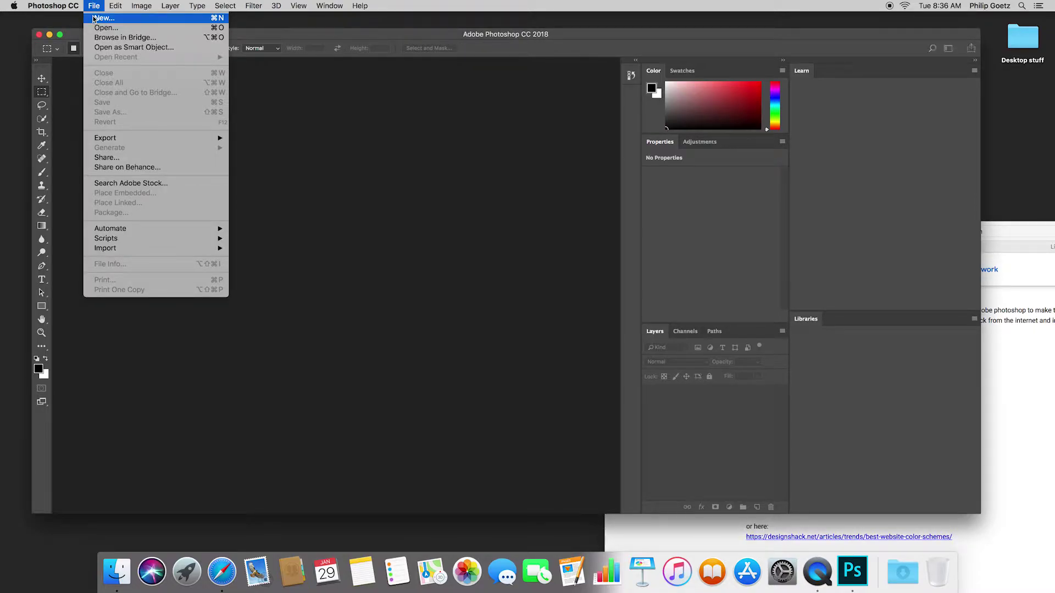
pyautogui.click(258, 69)
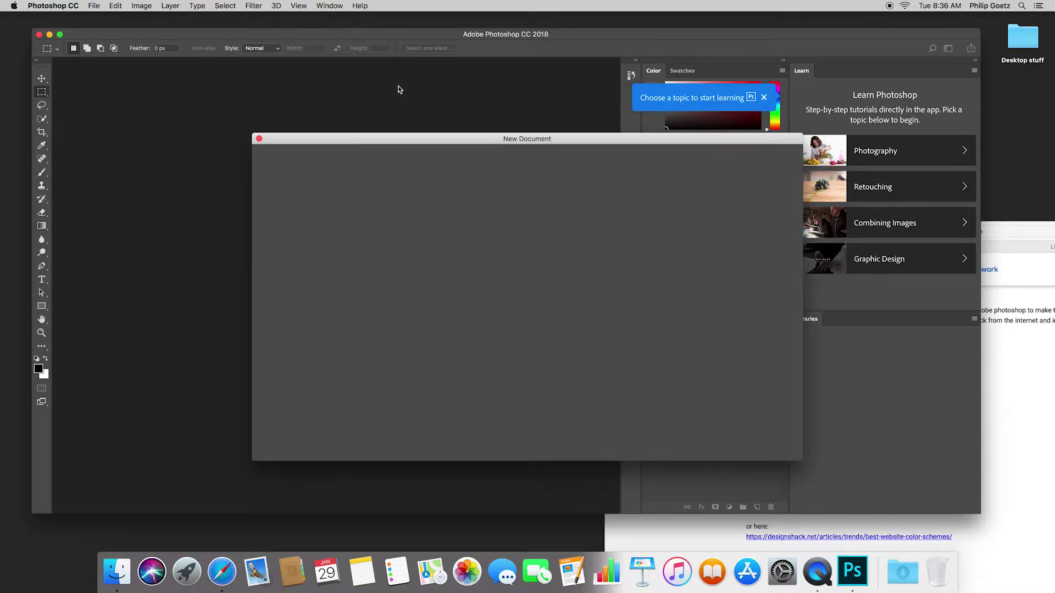
pyautogui.click(763, 98)
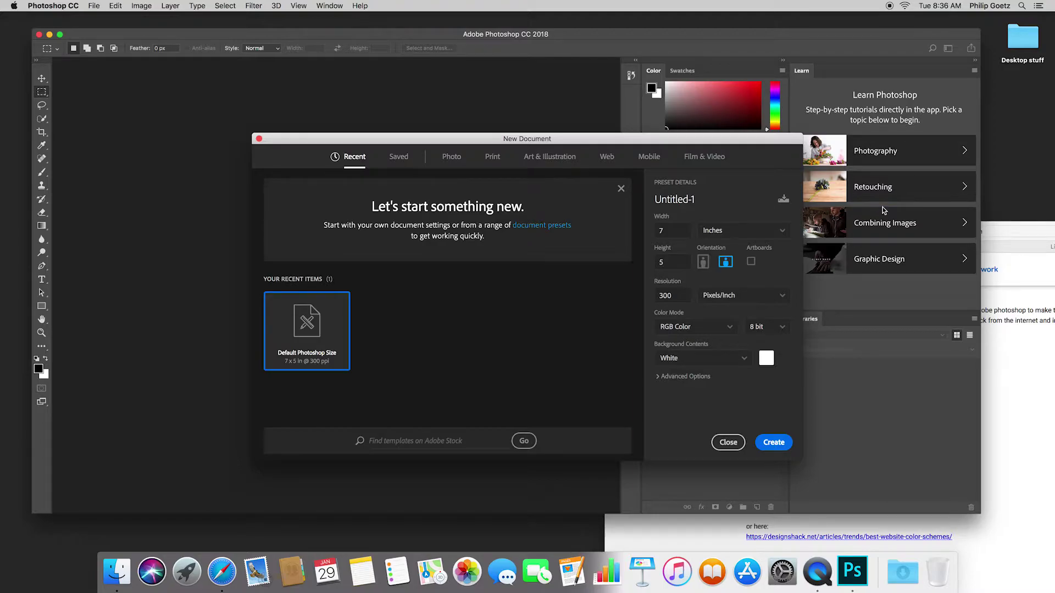
pyautogui.click(738, 233)
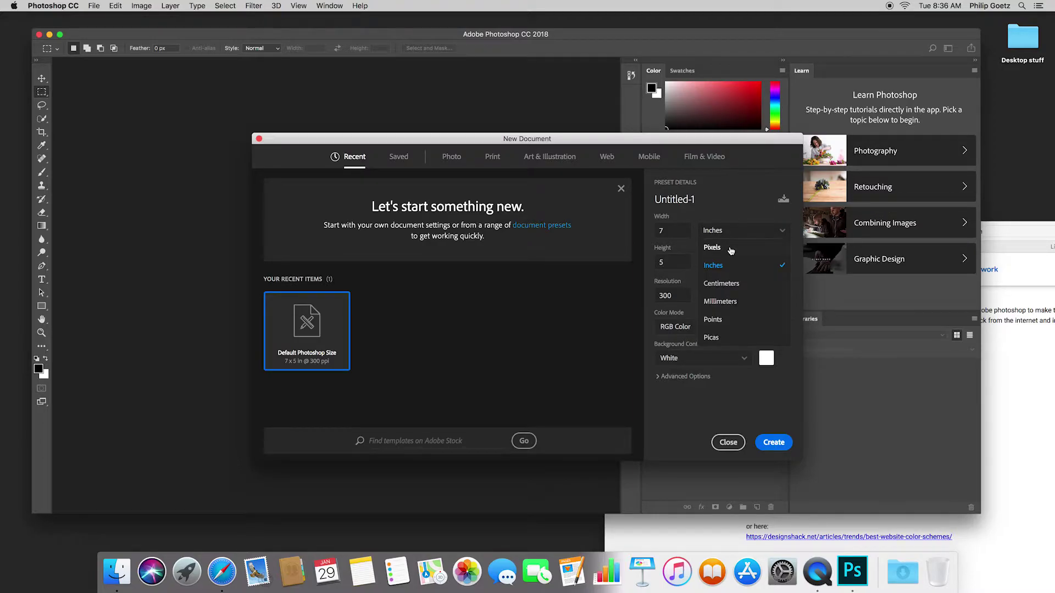
pyautogui.click(730, 248)
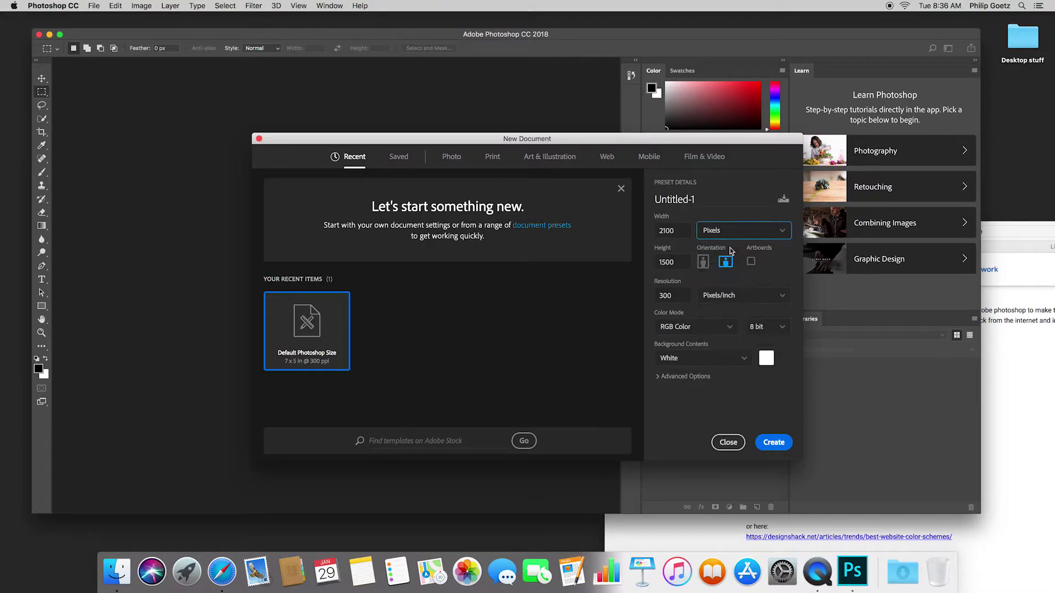
pyautogui.doubleClick(678, 229)
pyautogui.write('1920')
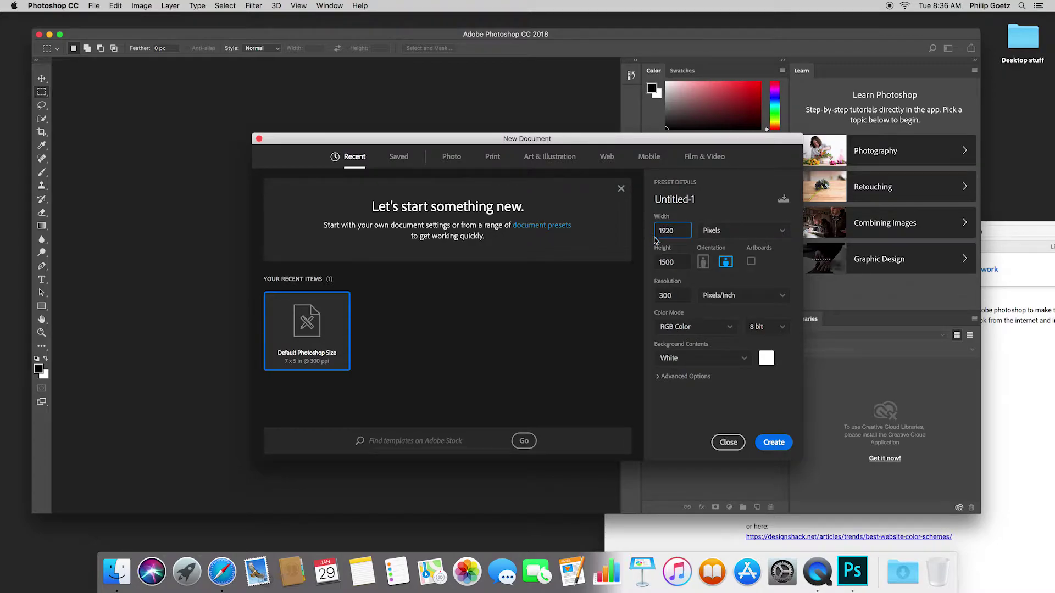
pyautogui.press('Tab')
pyautogui.doubleClick(675, 294)
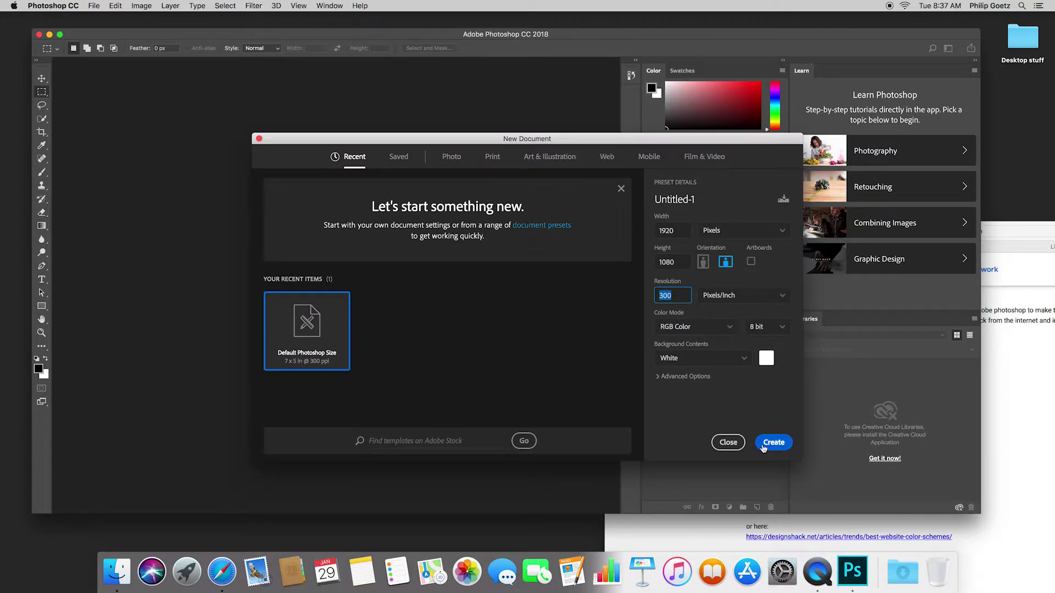
# Name the document 'Mr Goetz show pic 1' and create the blank white 1920 × 1080 canvas
pyautogui.click(699, 199)
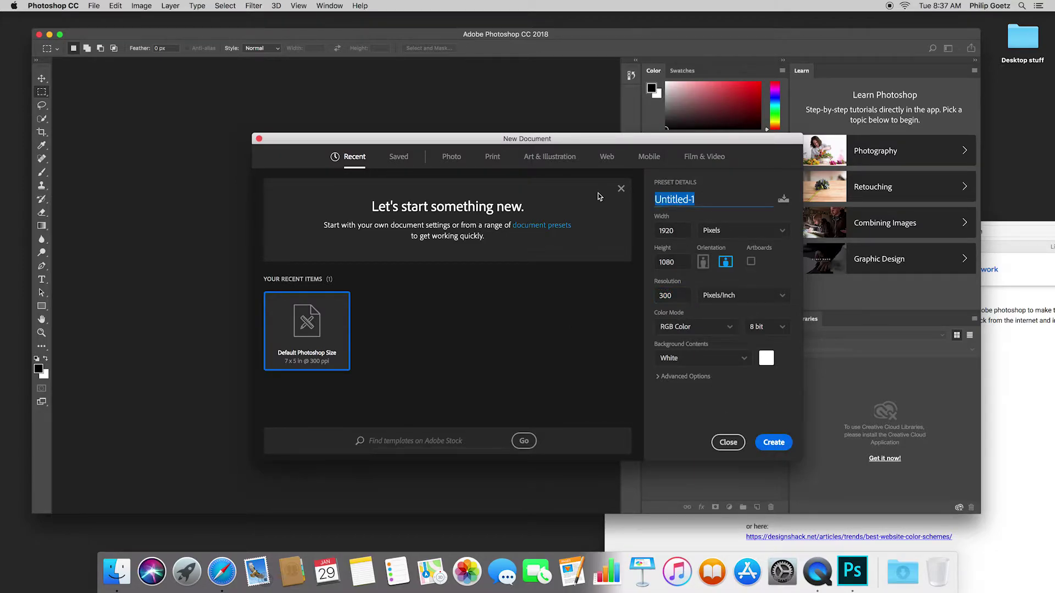
pyautogui.write('Mr ')
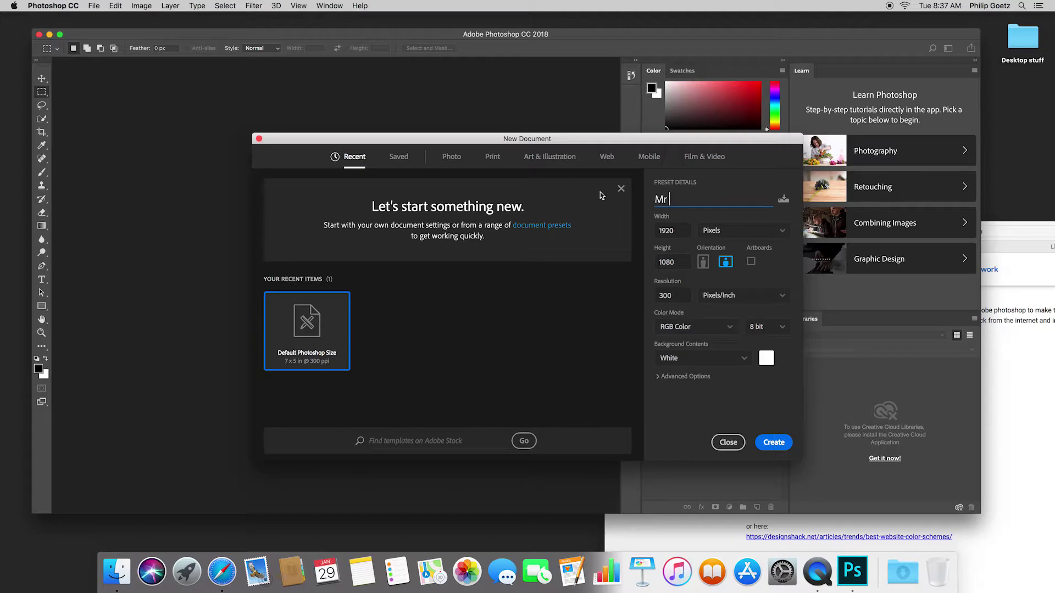
pyautogui.write('Goetz show pic 1')
pyautogui.click(771, 445)
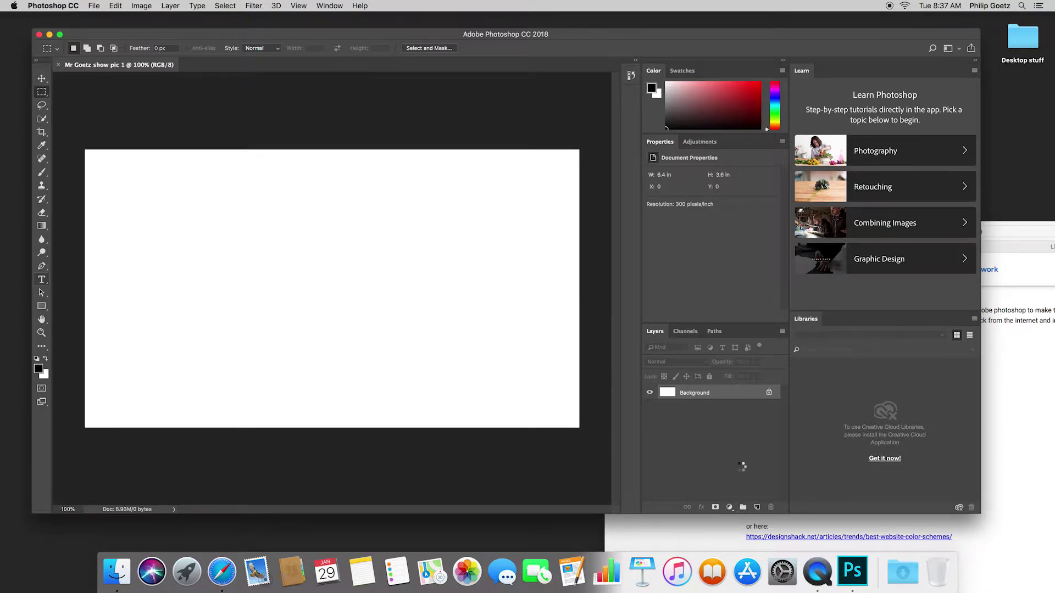
pyautogui.press('t')
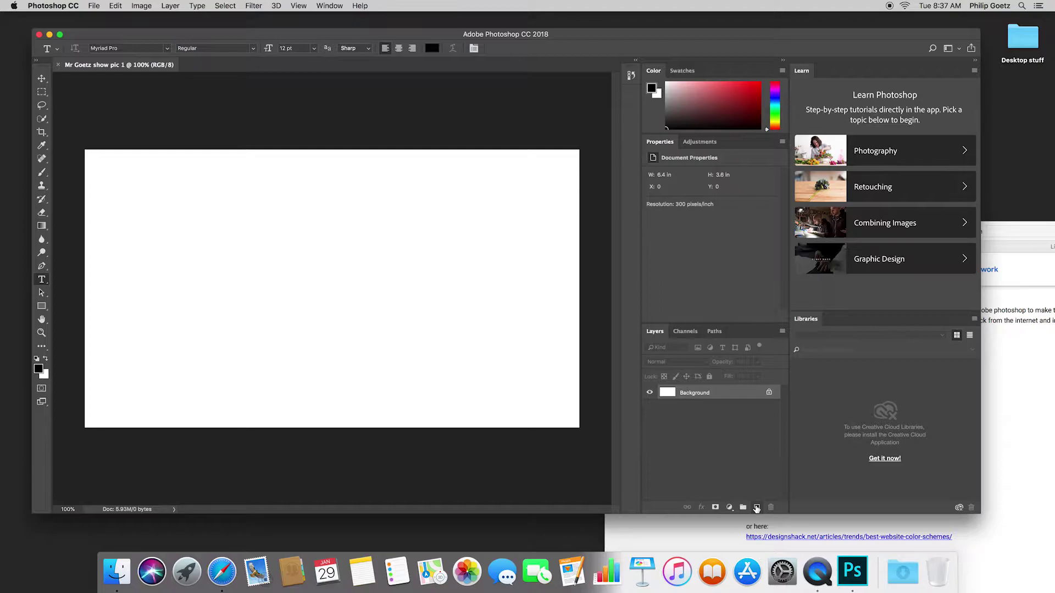
# Type 'Mustang Media Crew Presents' on a new layer and move it toward the upper left
pyautogui.click(757, 509)
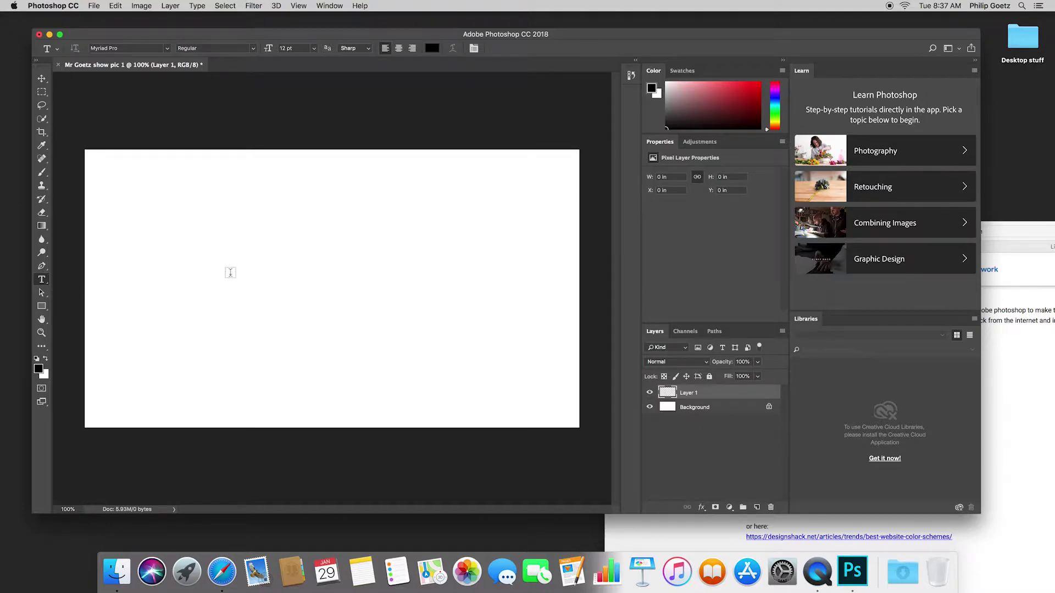
pyautogui.click(219, 263)
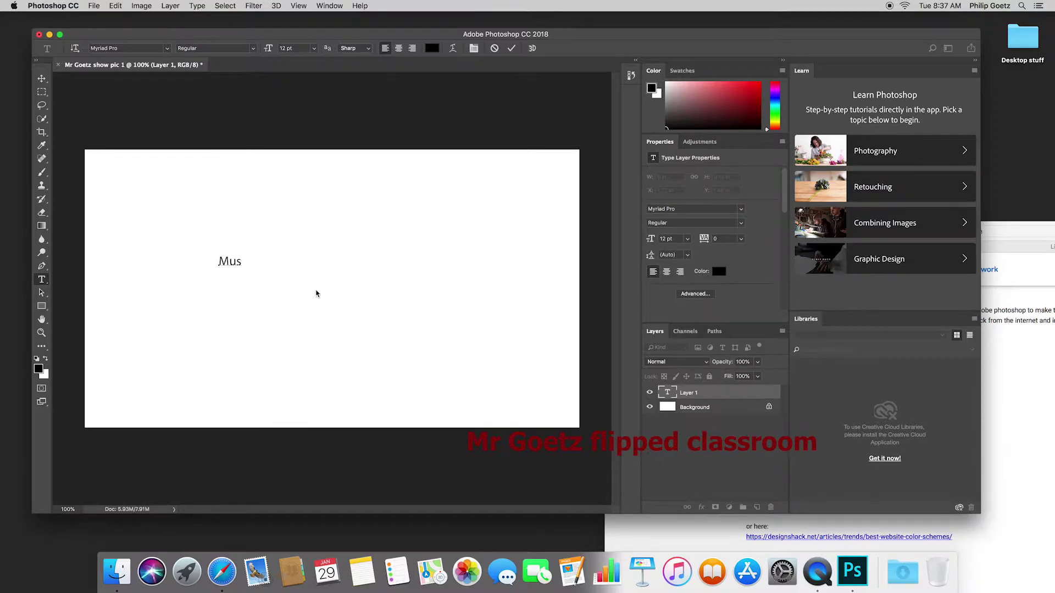
pyautogui.write('tang Media C ')
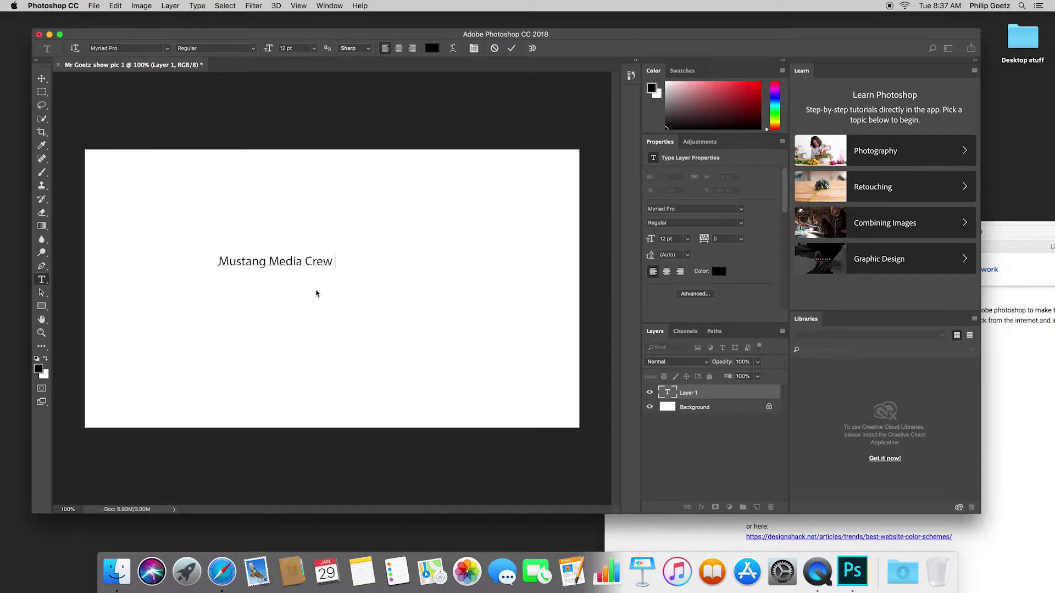
pyautogui.write('rew Presents')
pyautogui.click(43, 79)
pyautogui.moveTo(305, 265); pyautogui.dragTo(231, 230)
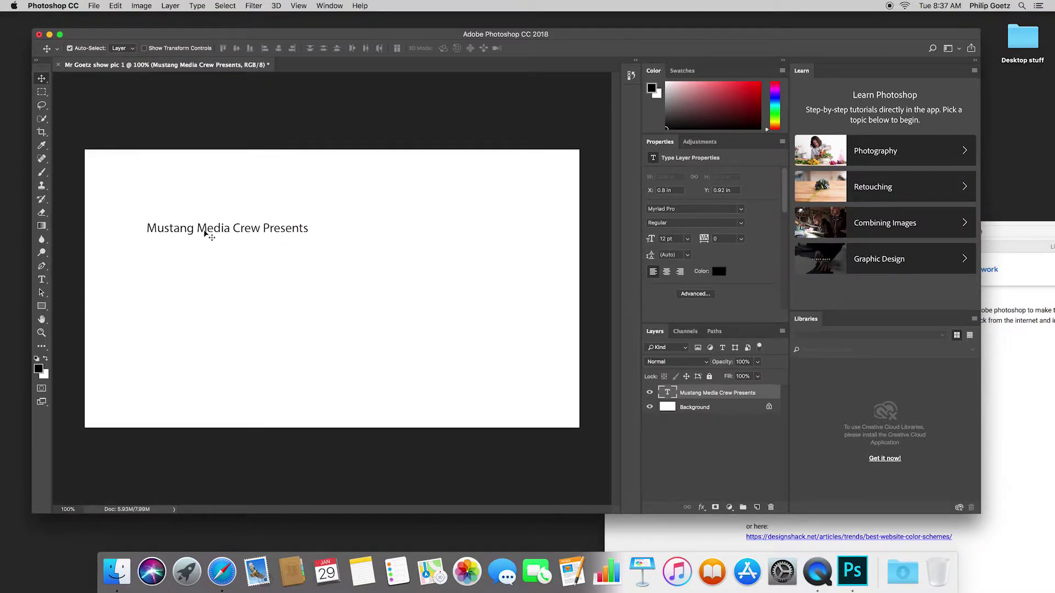
# Restyle the heading text as Tahoma Bold at 24 pt
pyautogui.click(41, 281)
pyautogui.click(249, 232)
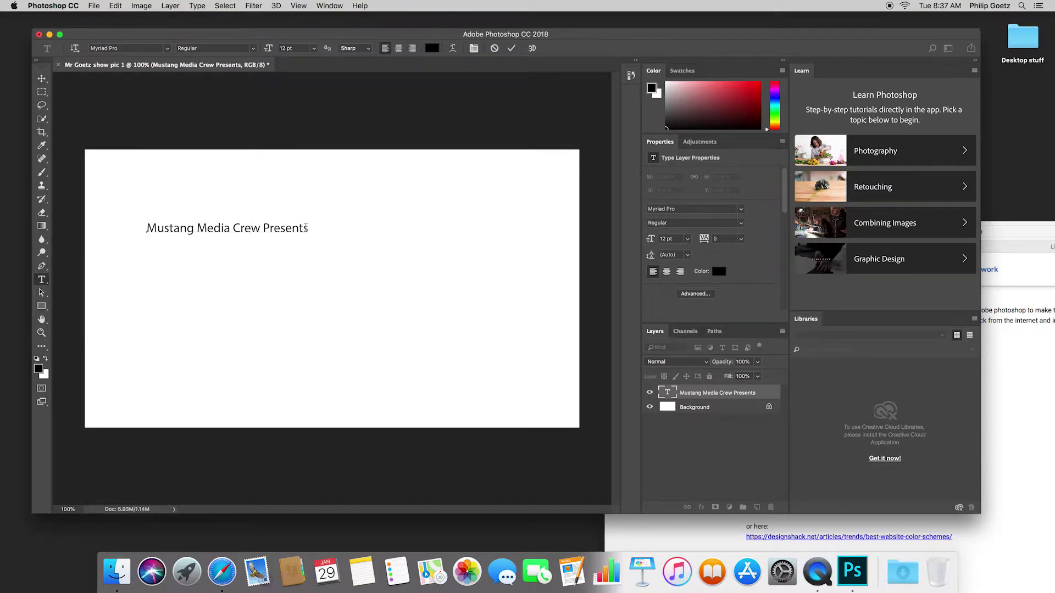
pyautogui.moveTo(307, 230); pyautogui.dragTo(146, 226)
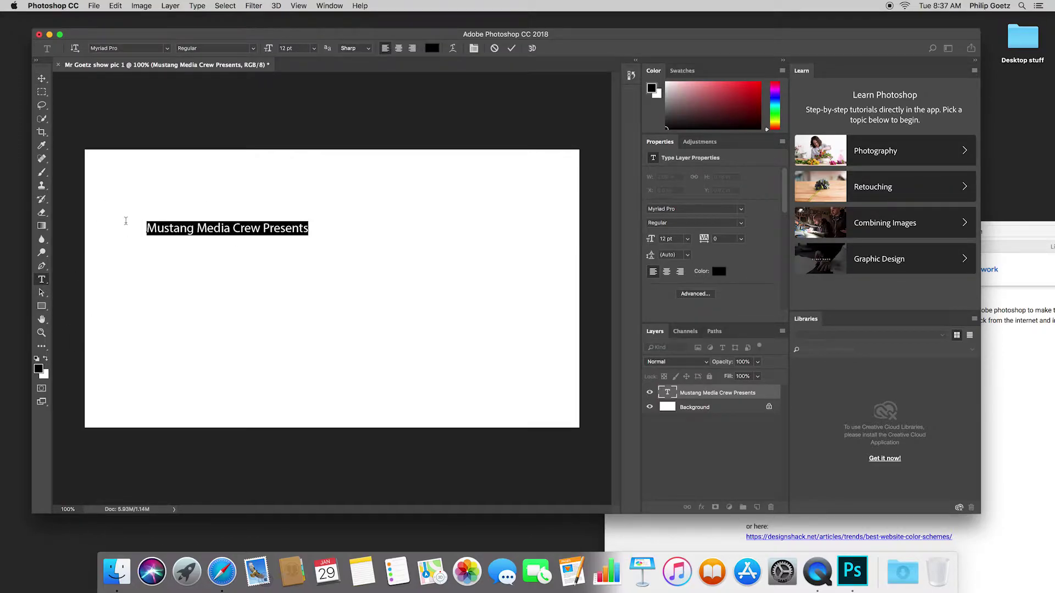
pyautogui.click(168, 50)
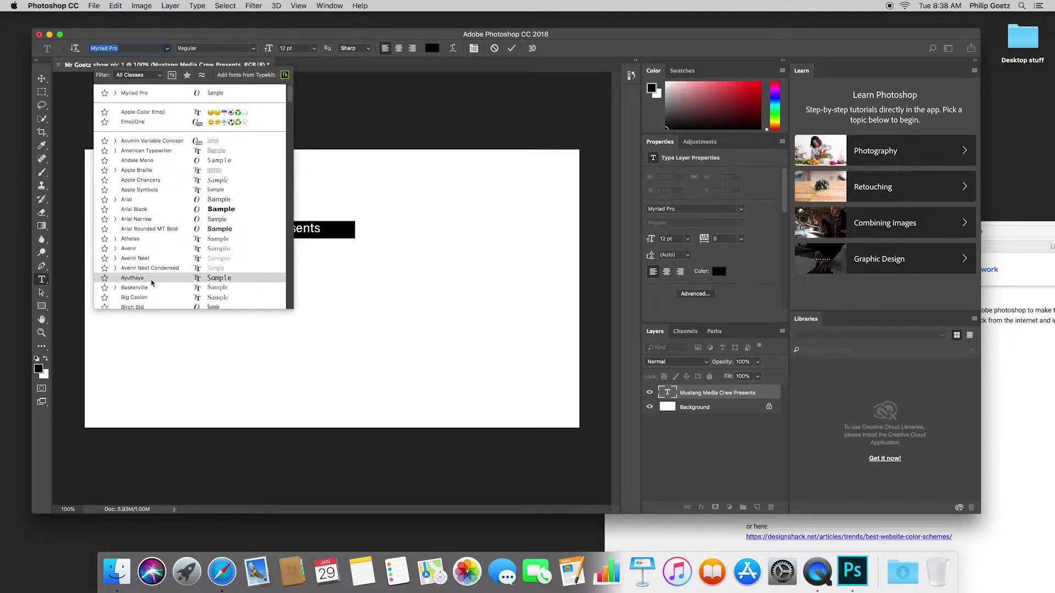
pyautogui.scroll(-15, 289, 206)
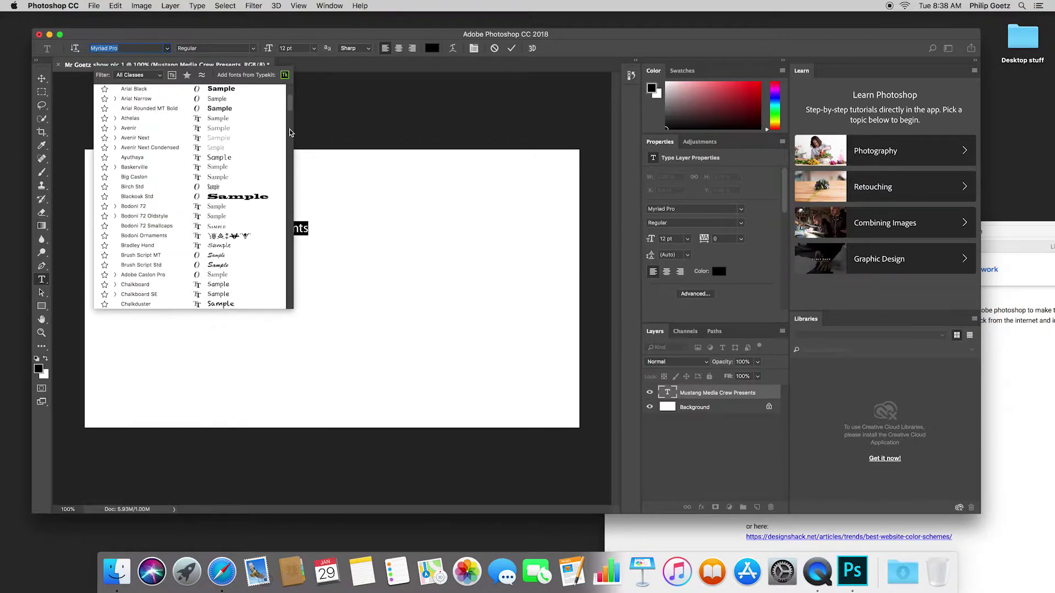
pyautogui.scroll(-10, 289, 206)
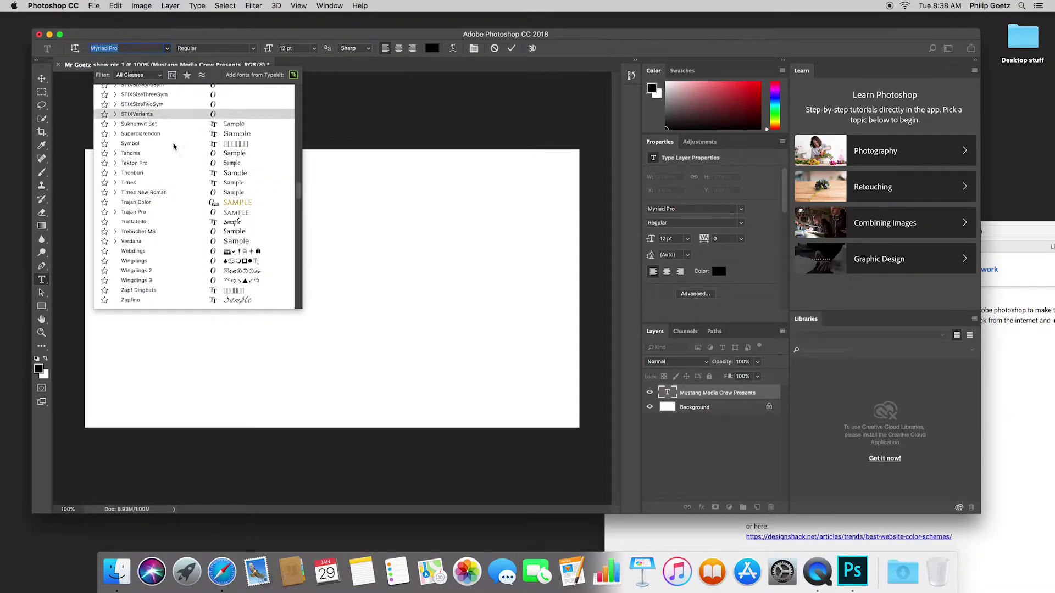
pyautogui.click(132, 155)
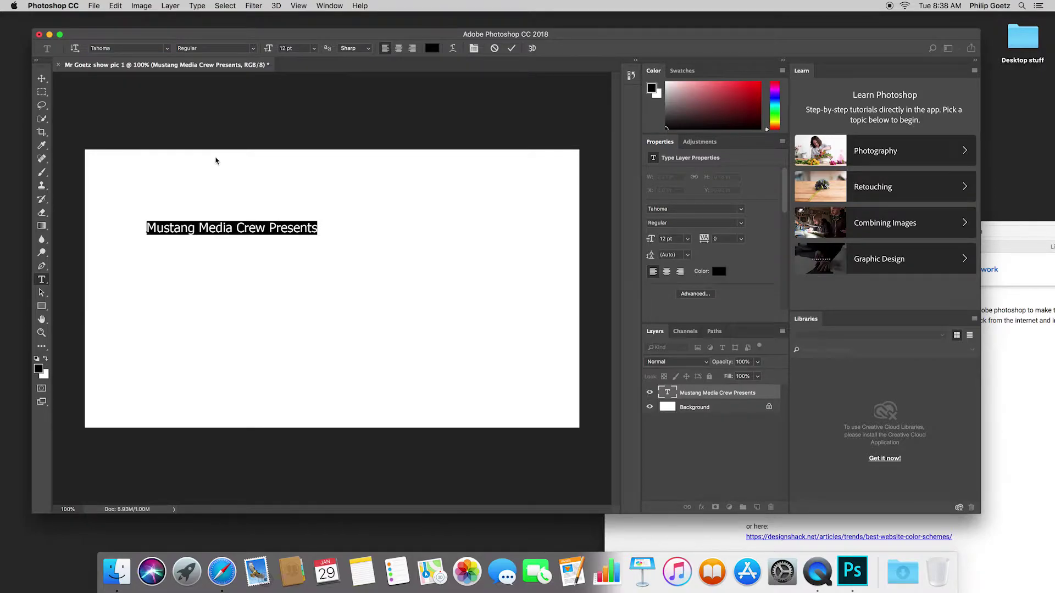
pyautogui.click(253, 49)
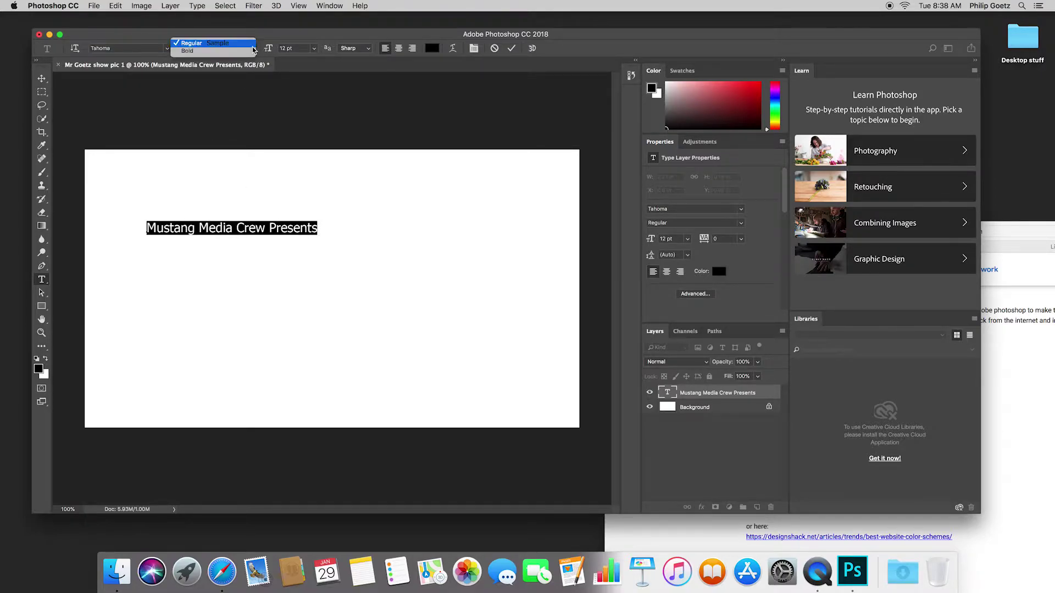
pyautogui.click(222, 51)
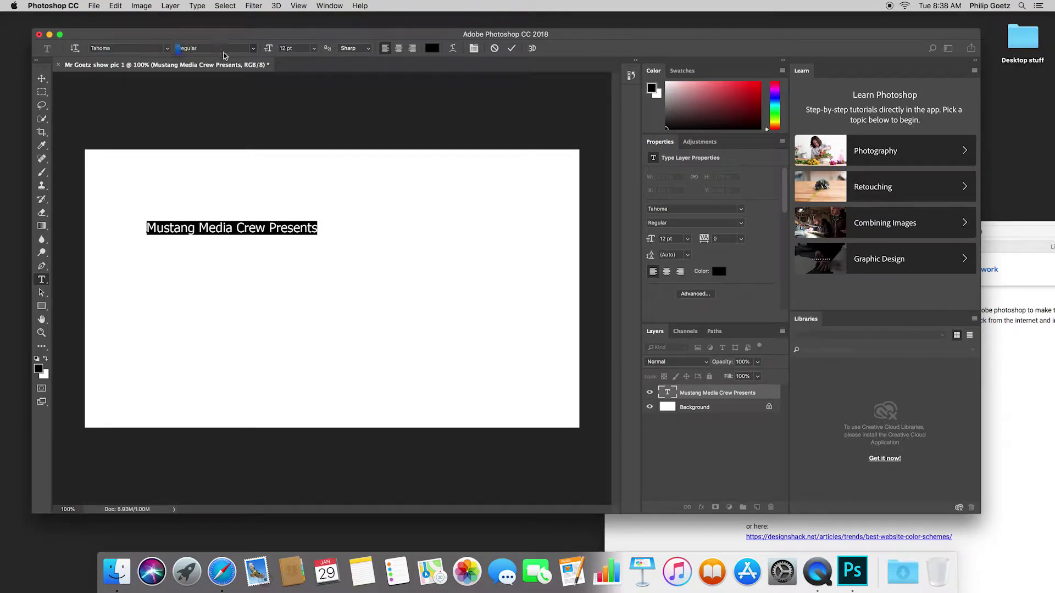
pyautogui.click(315, 50)
pyautogui.click(305, 147)
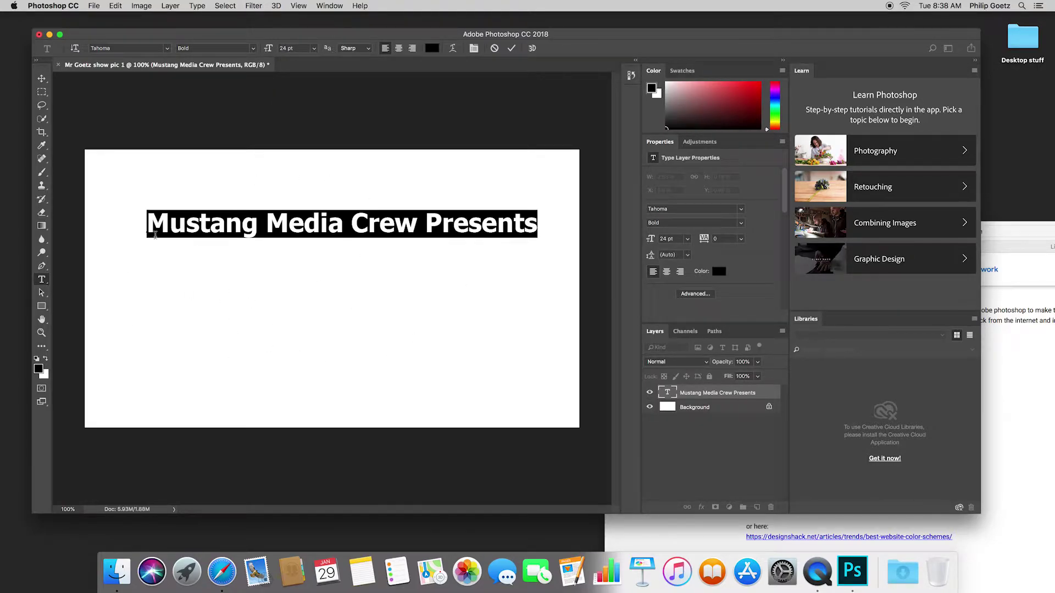
# Move the Safari window showing the YouTube example aside as a reference beside Photoshop
pyautogui.click(1014, 237)
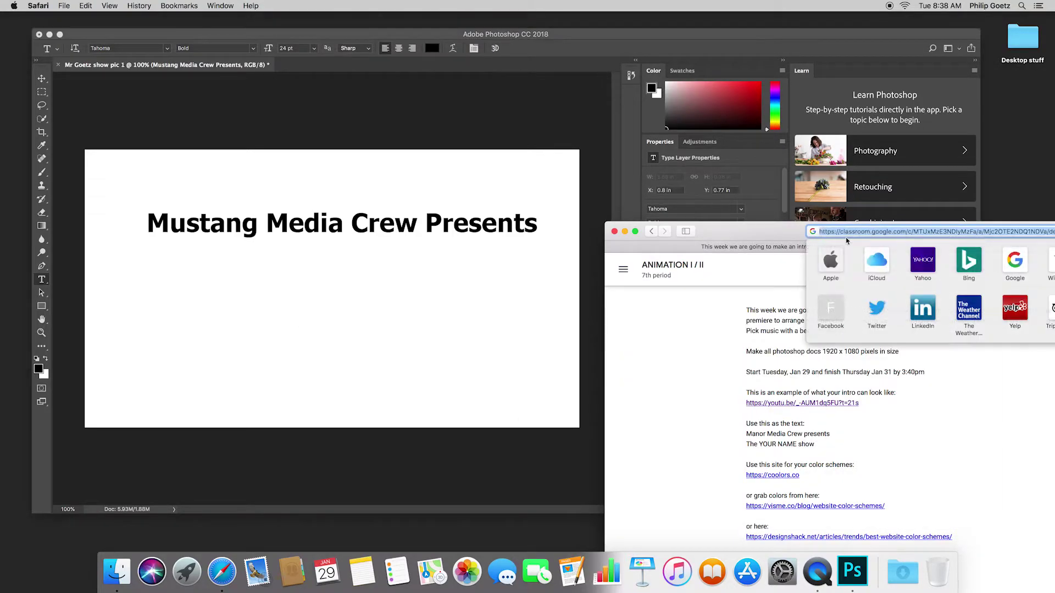
pyautogui.moveTo(765, 250); pyautogui.dragTo(240, 147)
pyautogui.click(624, 139)
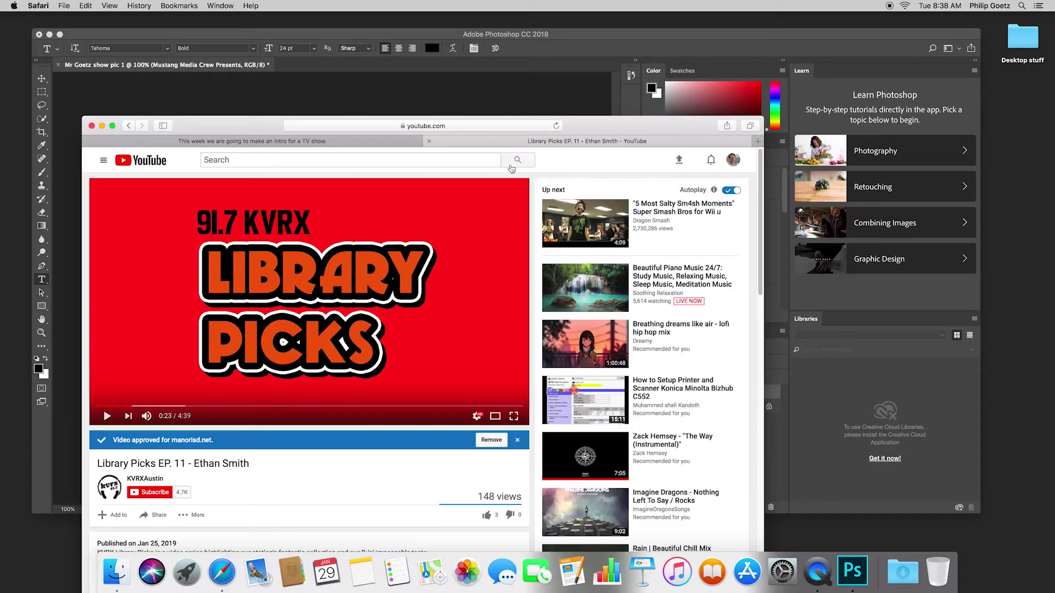
pyautogui.moveTo(290, 133); pyautogui.dragTo(778, 144)
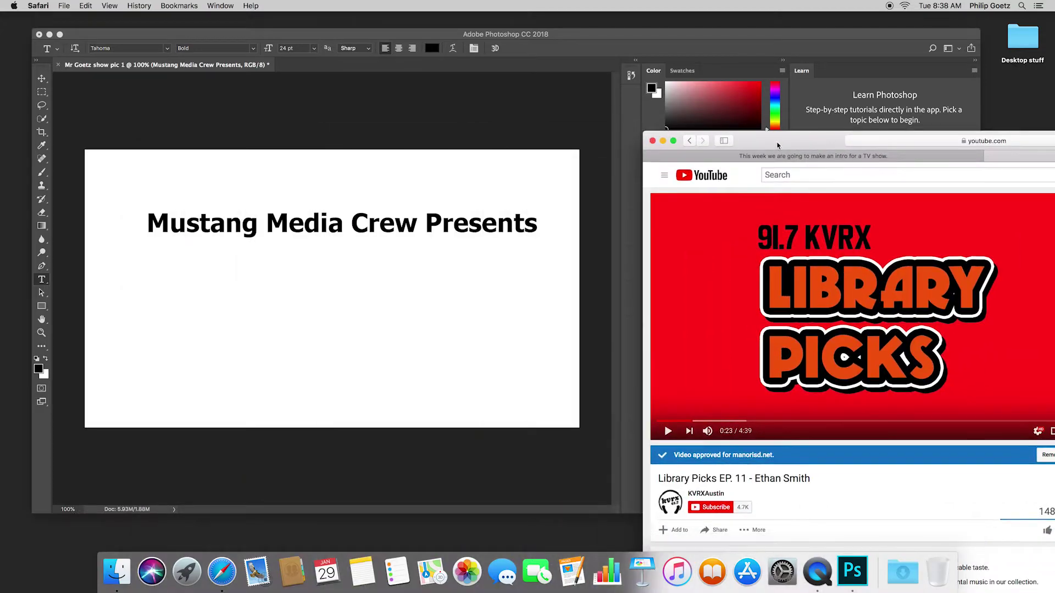
pyautogui.click(361, 218)
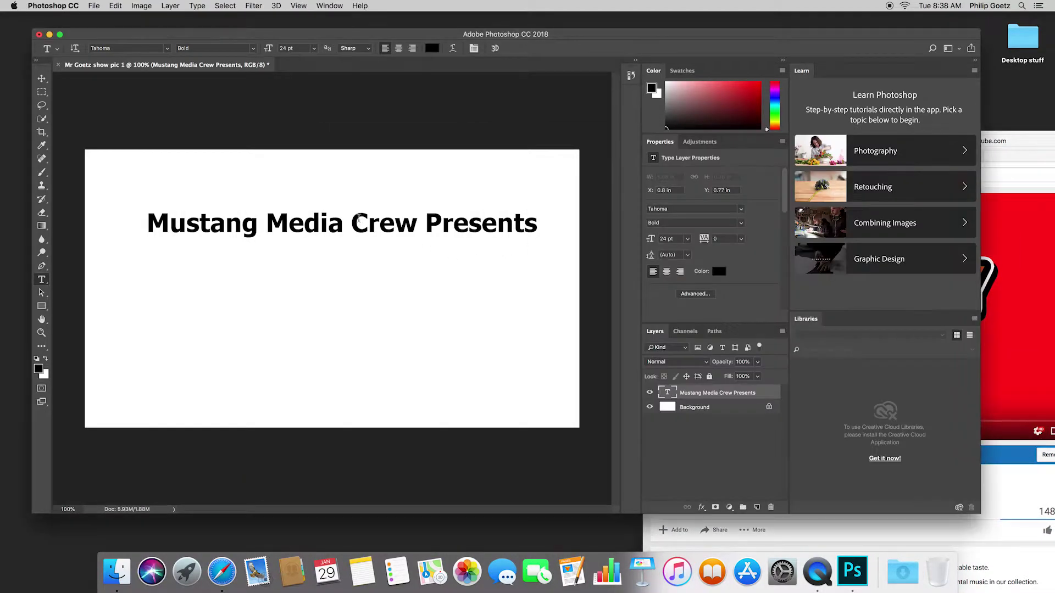
# Reduce the heading to 16 pt and shift it right toward the page centre
pyautogui.doubleClick(379, 222)
pyautogui.click(510, 225)
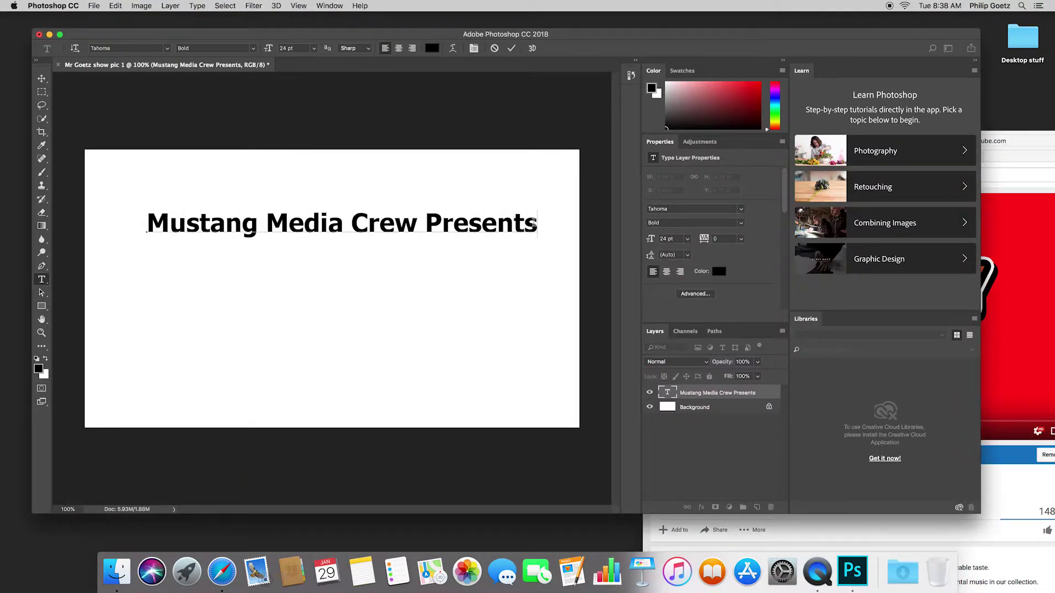
pyautogui.moveTo(536, 224); pyautogui.dragTo(10, 211)
pyautogui.click(313, 48)
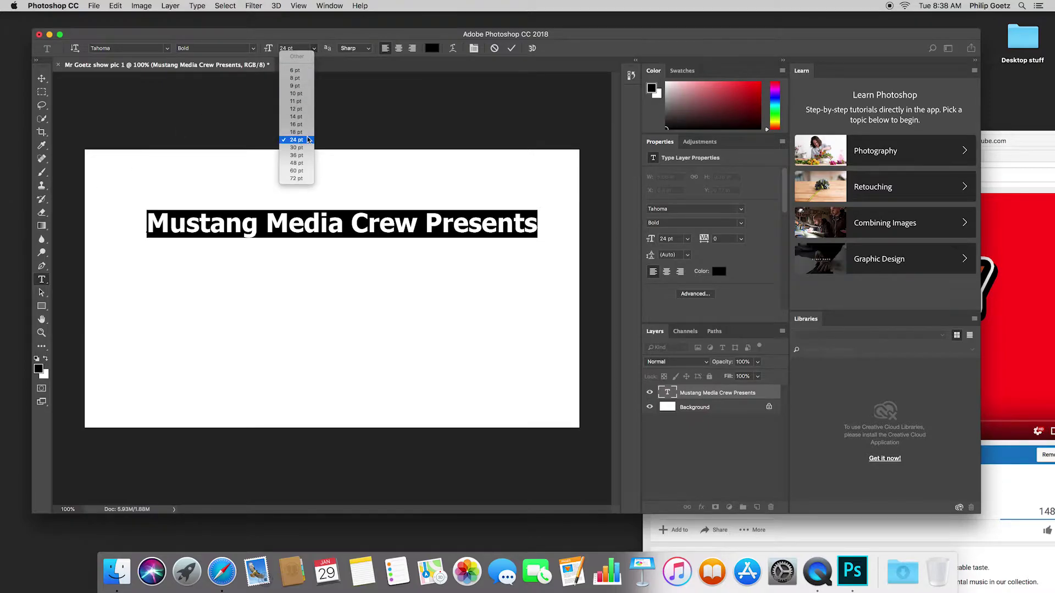
pyautogui.click(306, 128)
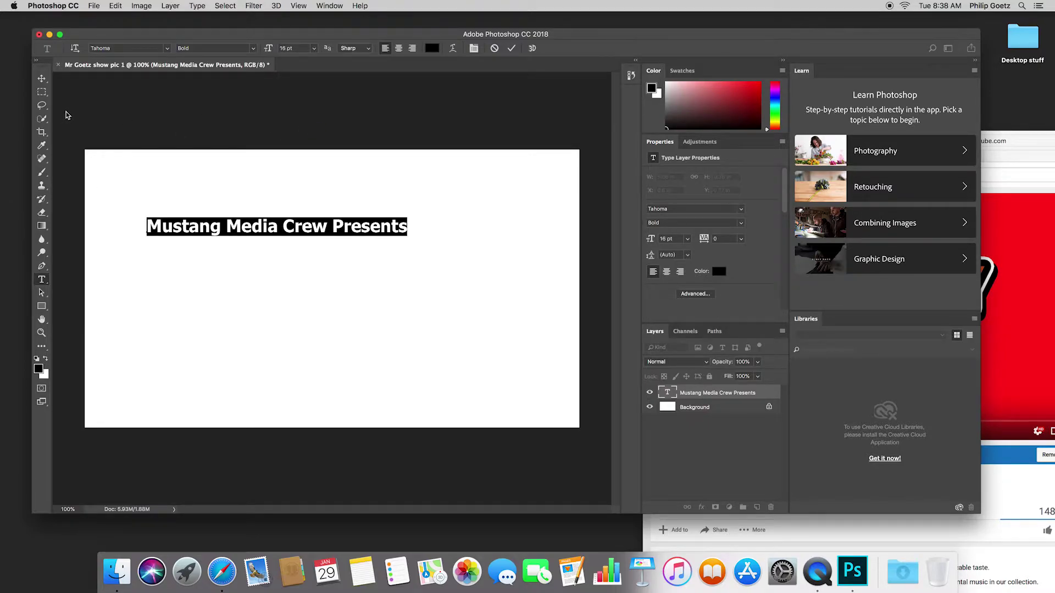
pyautogui.click(42, 78)
pyautogui.moveTo(289, 231); pyautogui.dragTo(325, 231)
pyautogui.click(1017, 133)
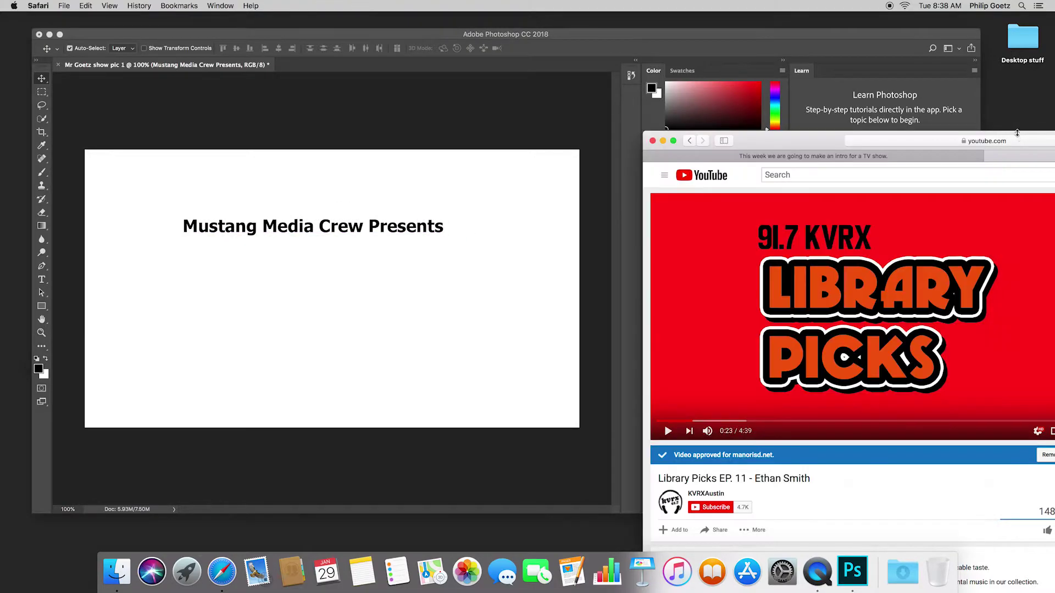
# On a new layer below the heading, type 'The Mr Goetz Show' split over three lines
pyautogui.click(327, 265)
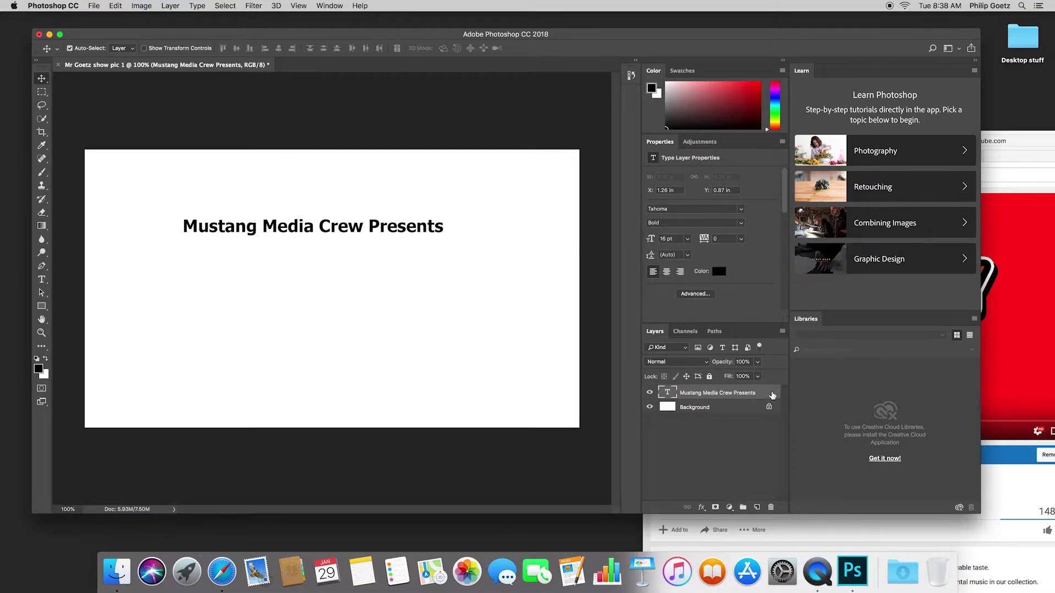
pyautogui.click(757, 508)
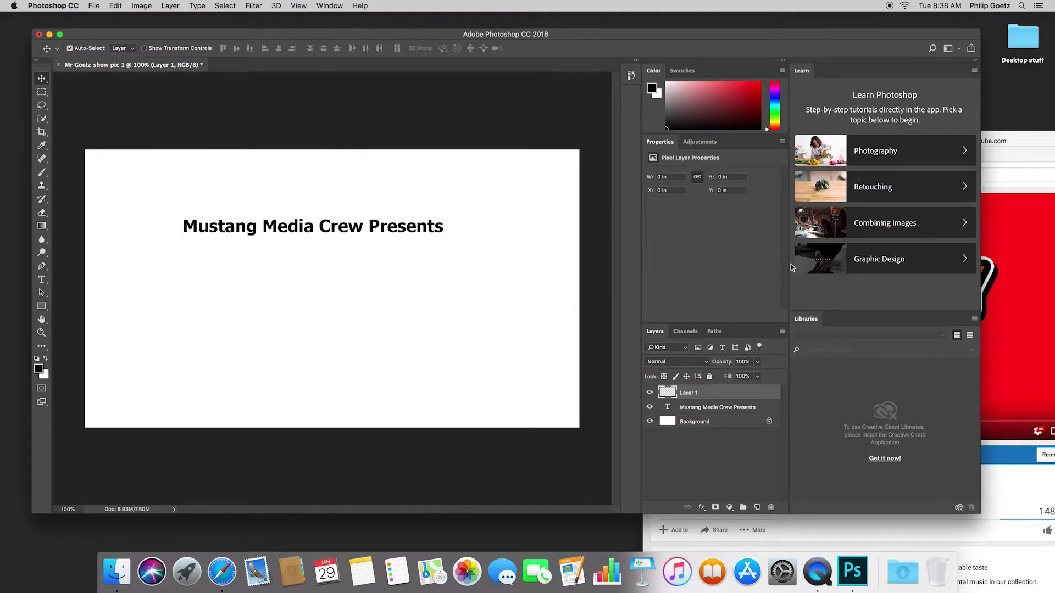
pyautogui.click(1015, 136)
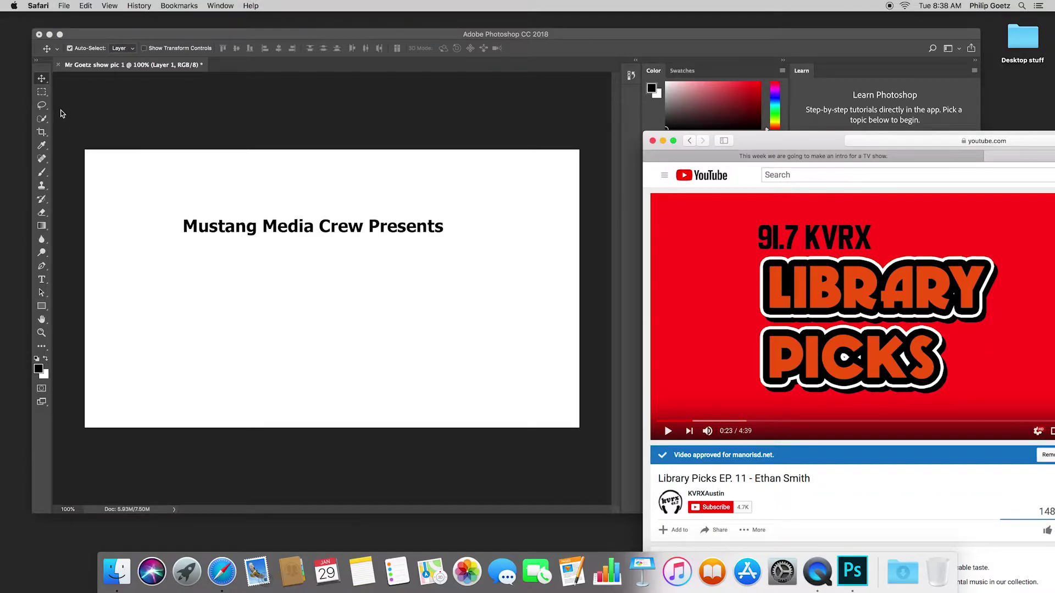
pyautogui.click(41, 279)
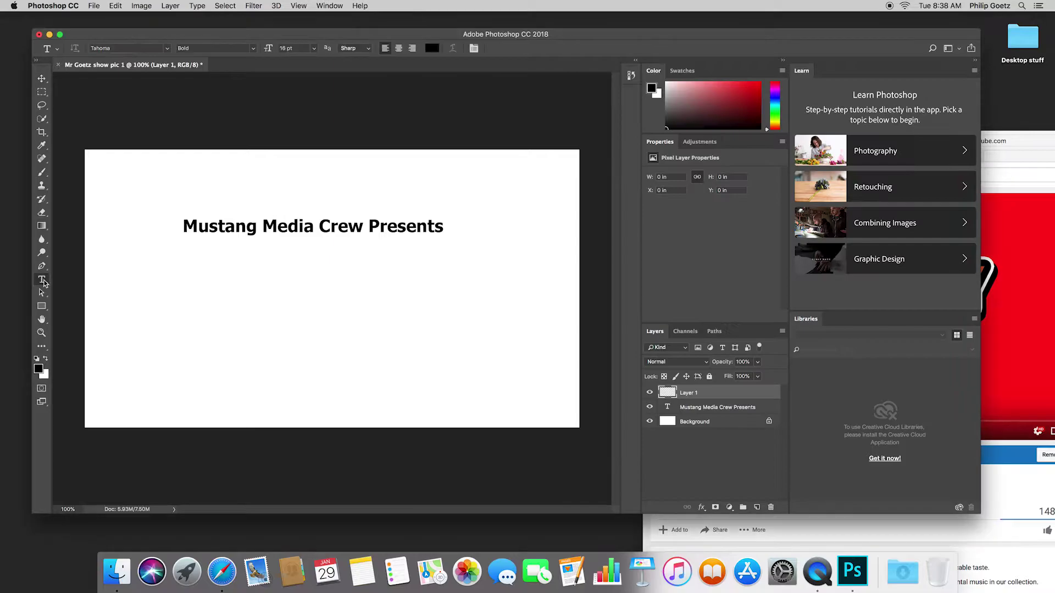
pyautogui.click(216, 281)
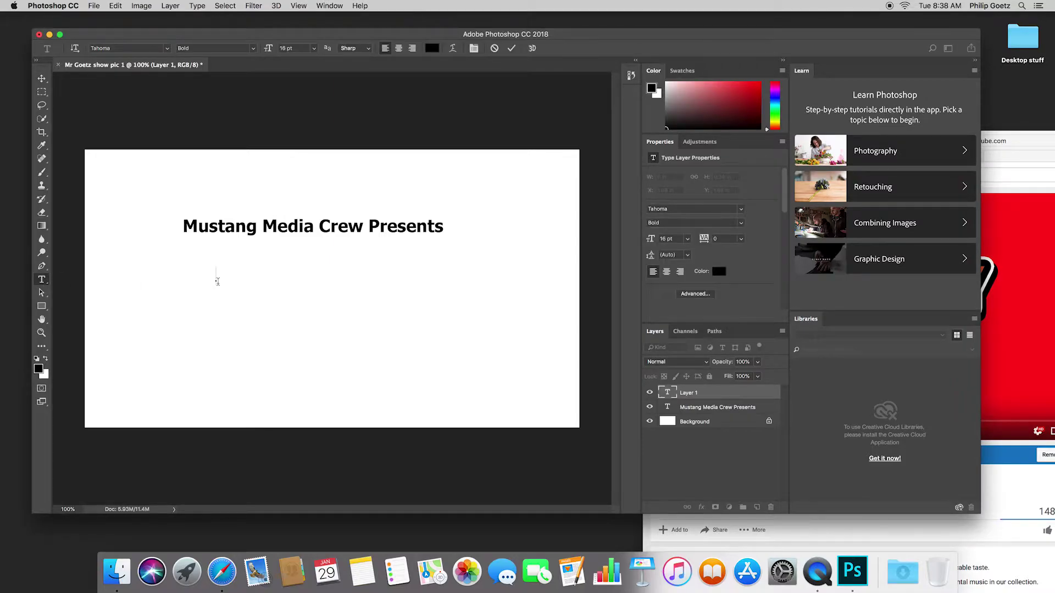
pyautogui.write('The Mr ')
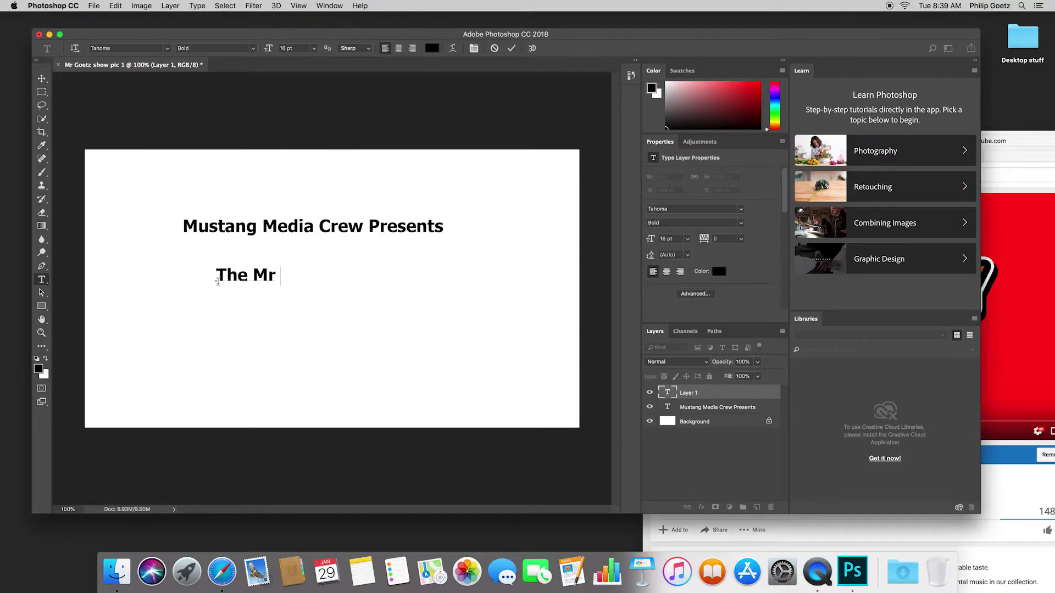
pyautogui.write('Goetz')
pyautogui.press('Return')
pyautogui.write('Show')
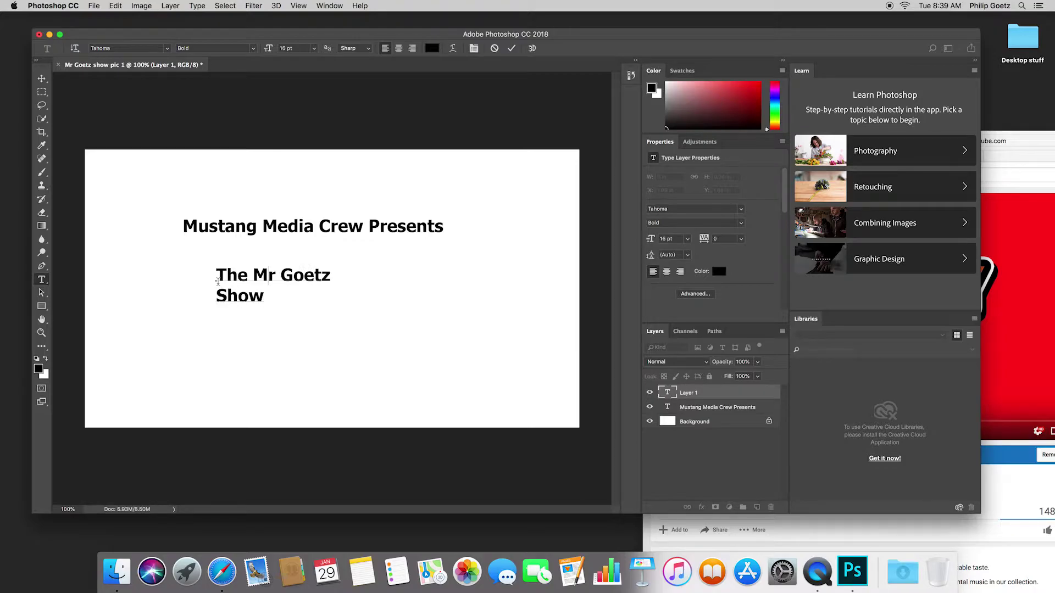
pyautogui.press('Return')
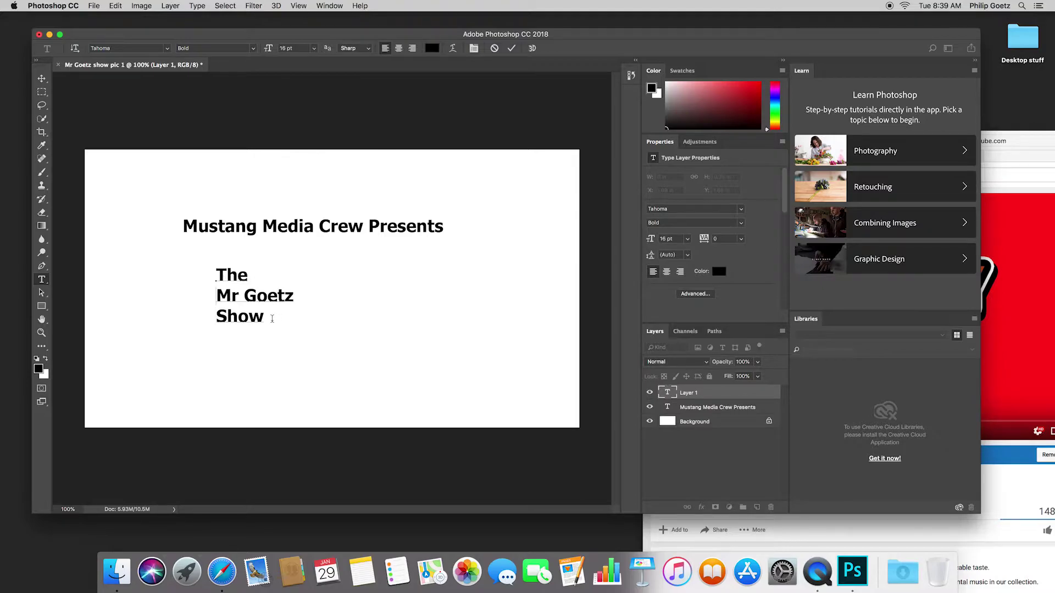
pyautogui.moveTo(272, 319); pyautogui.dragTo(198, 265)
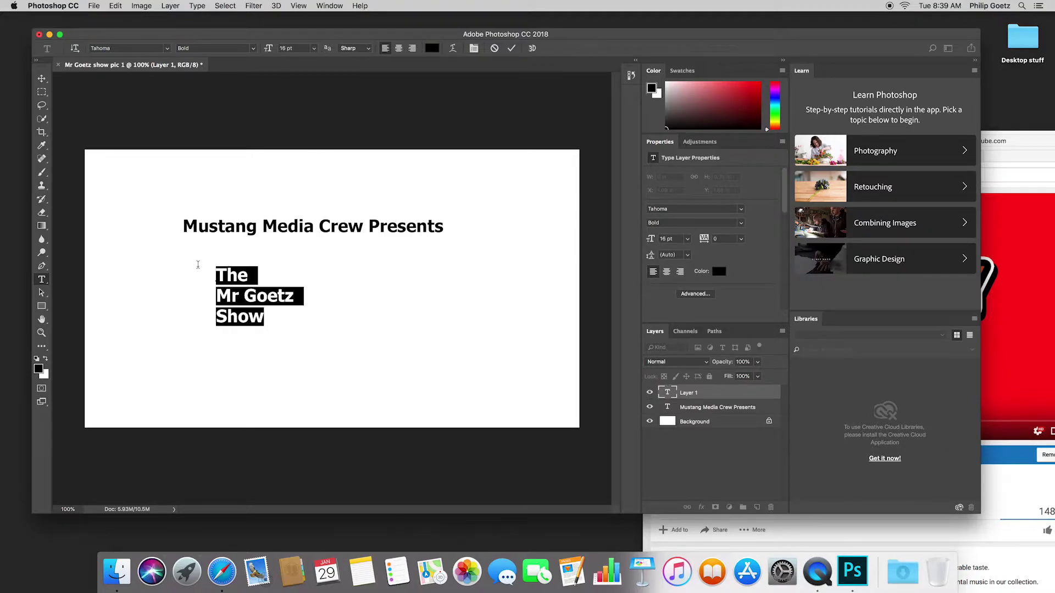
# Enlarge the three-line show title to 36 pt
pyautogui.click(398, 47)
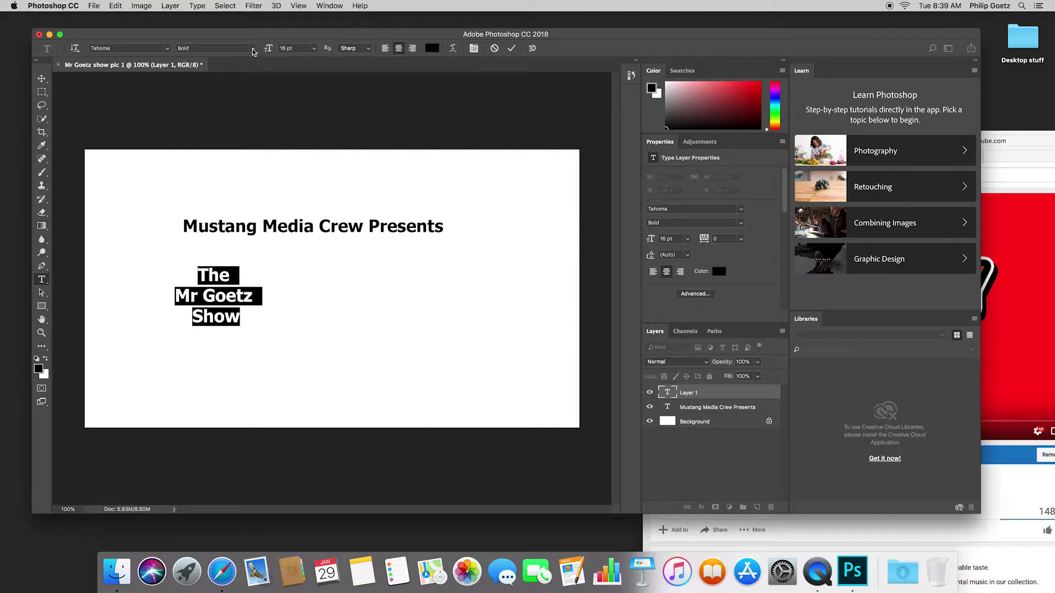
pyautogui.click(315, 50)
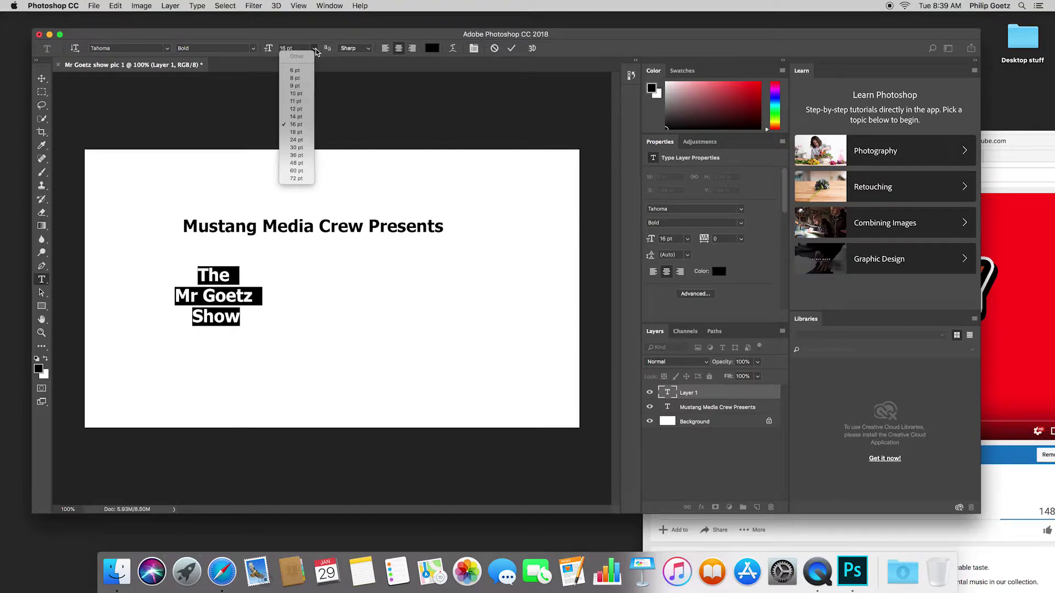
pyautogui.click(302, 158)
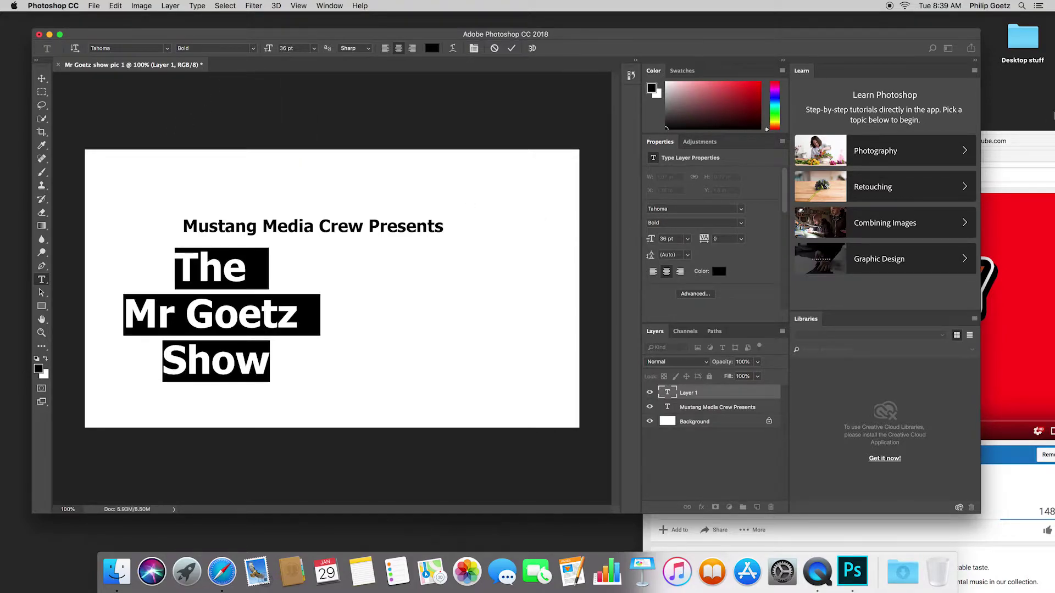
pyautogui.moveTo(1036, 138); pyautogui.dragTo(888, 79)
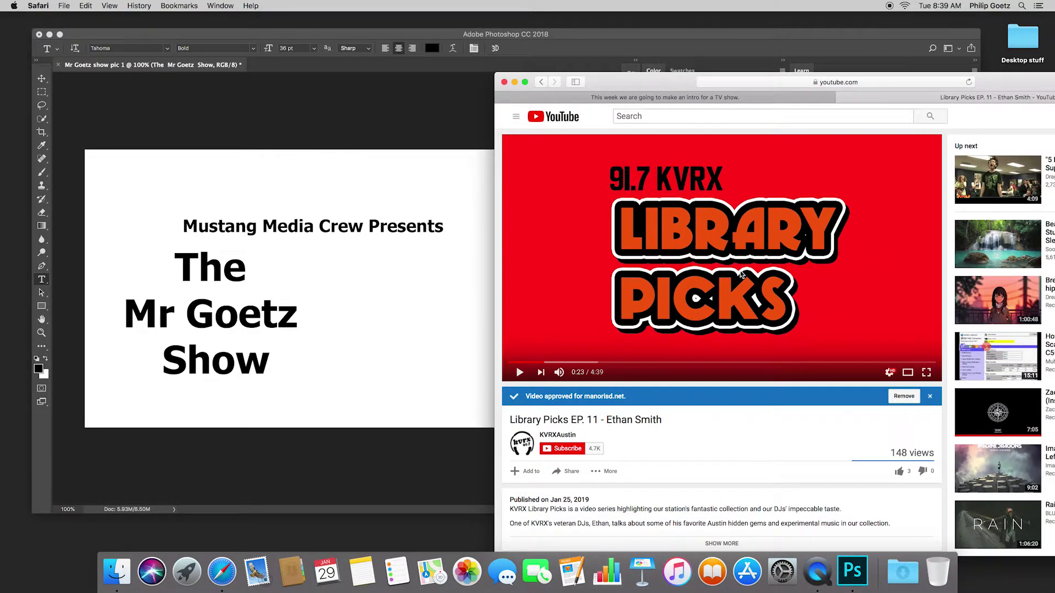
pyautogui.click(264, 358)
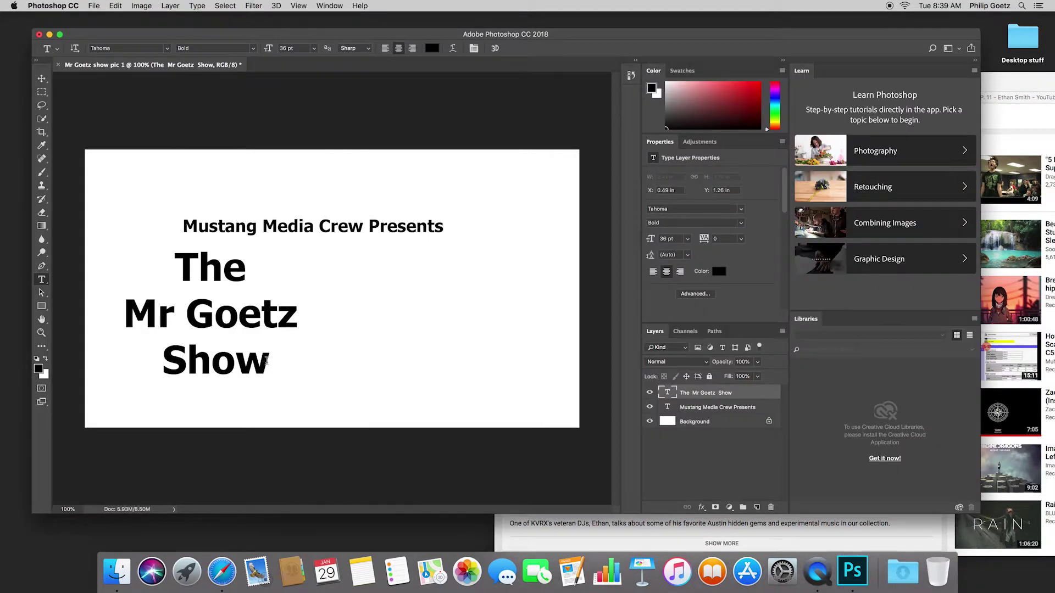
# Left-align the title and position it under the heading, nudging both text layers upward
pyautogui.click(386, 49)
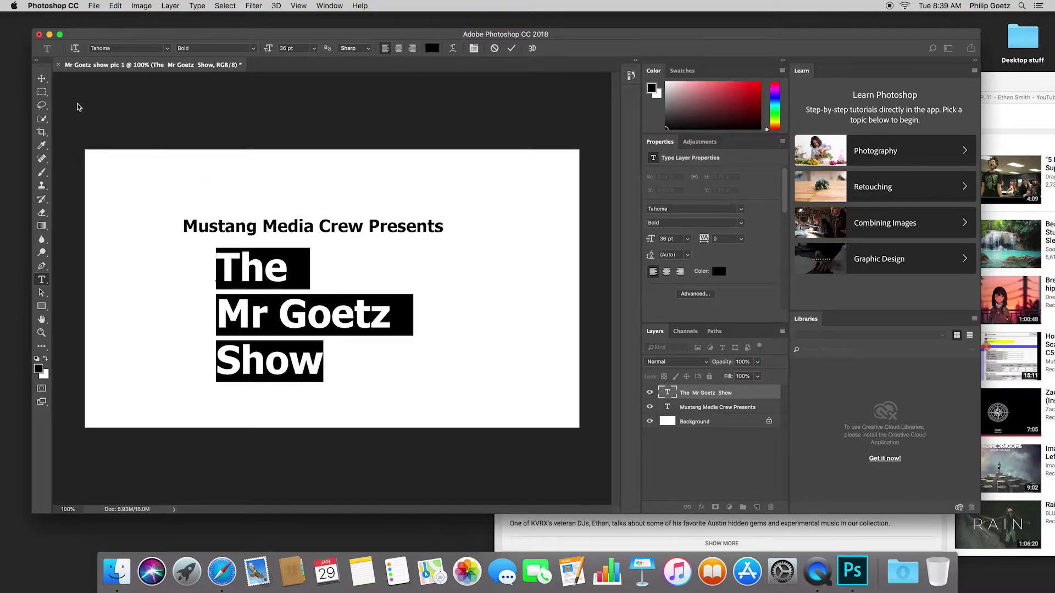
pyautogui.click(42, 79)
pyautogui.moveTo(241, 310); pyautogui.dragTo(210, 301)
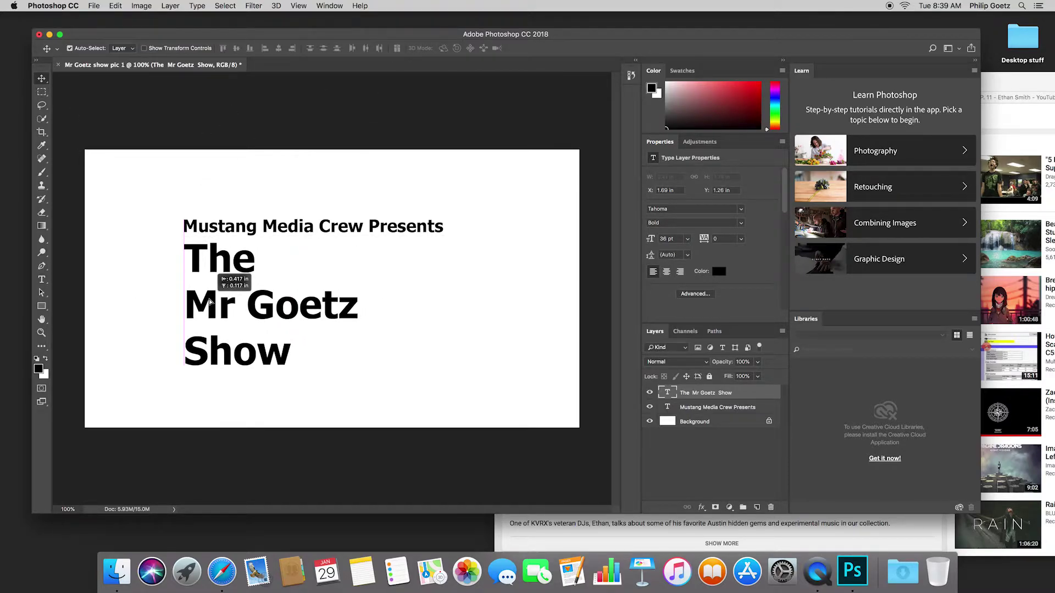
pyautogui.moveTo(264, 227); pyautogui.dragTo(261, 210)
pyautogui.moveTo(237, 263); pyautogui.dragTo(238, 254)
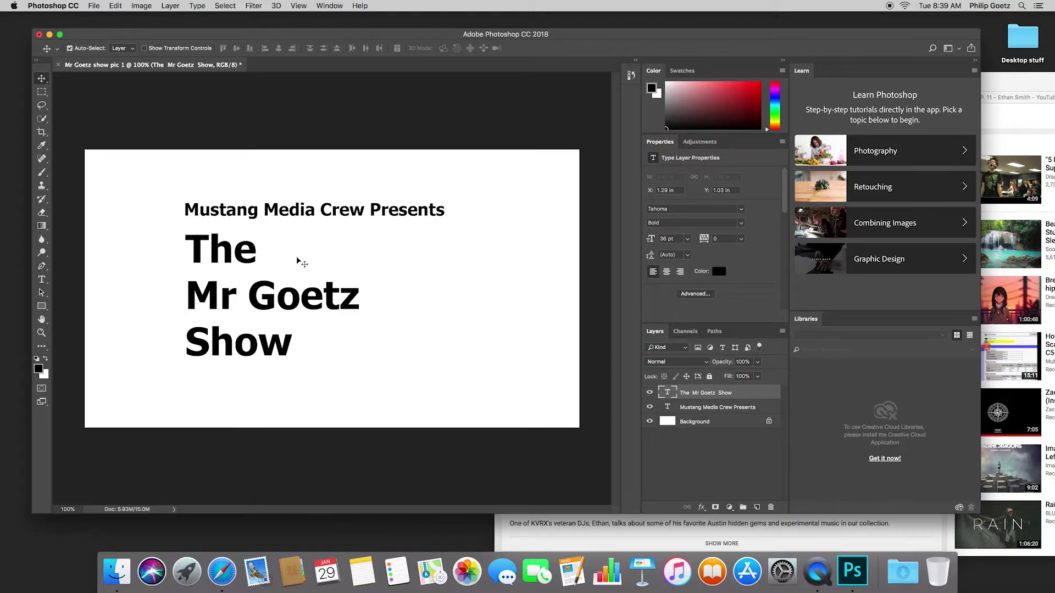
pyautogui.click(983, 86)
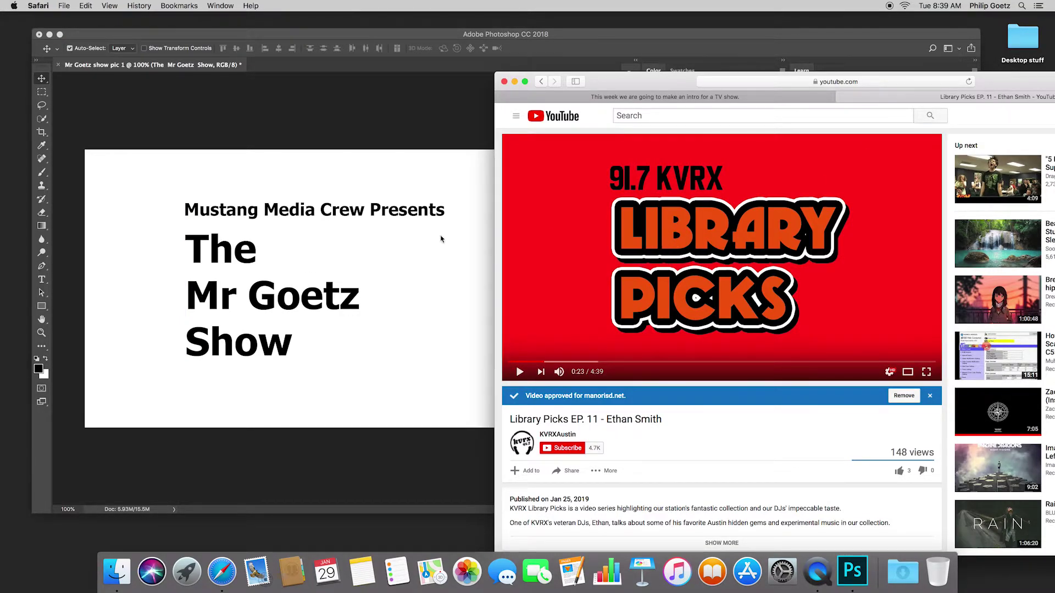
pyautogui.click(288, 299)
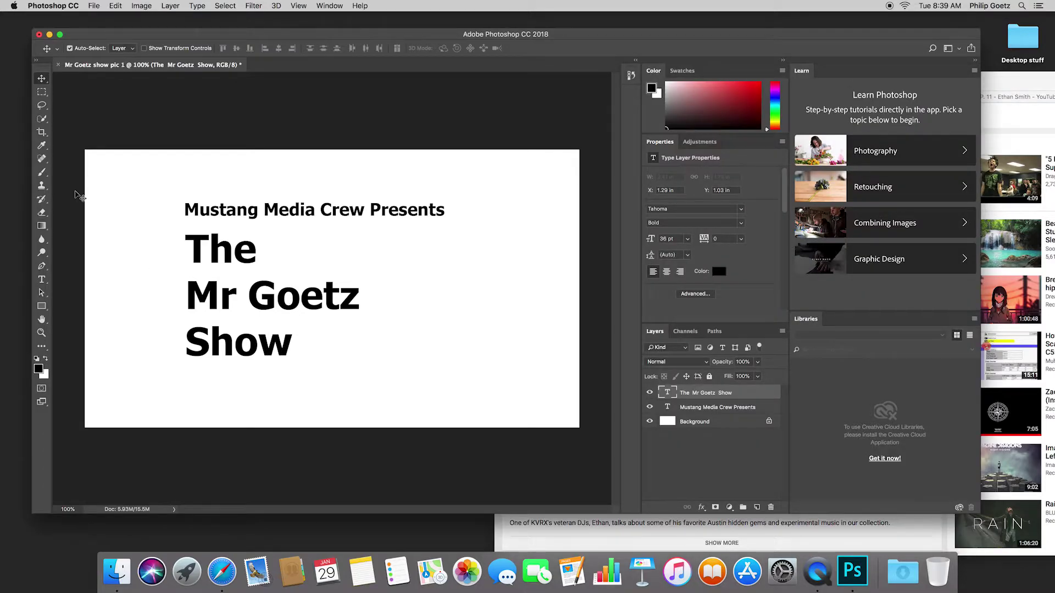
# Give the show title an Inner Glow with Normal blend mode and open its glow colour
pyautogui.click(42, 279)
pyautogui.moveTo(292, 357); pyautogui.dragTo(100, 217)
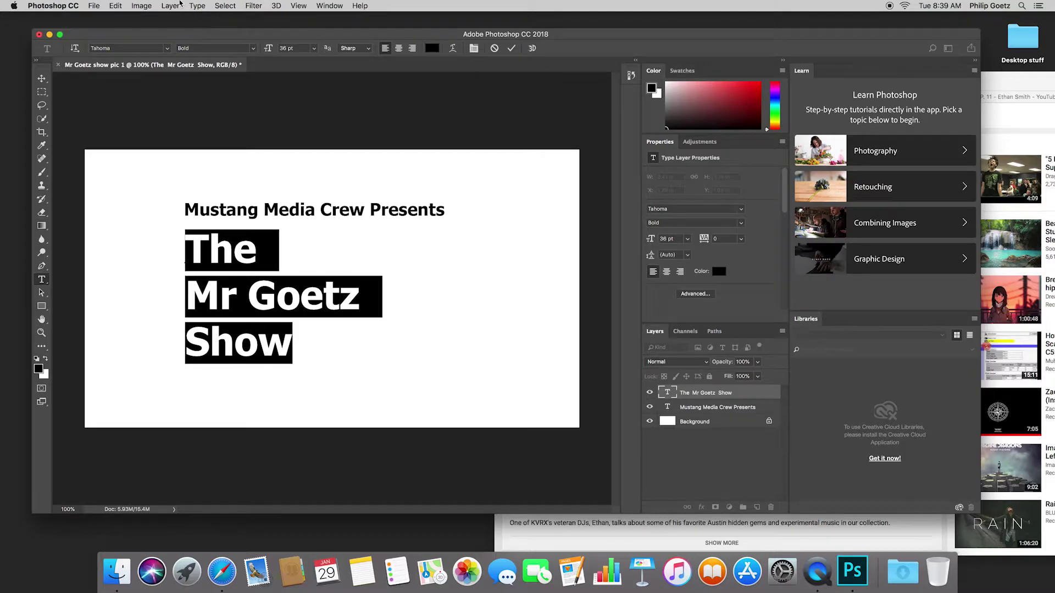
pyautogui.click(180, 4)
pyautogui.moveTo(236, 108)
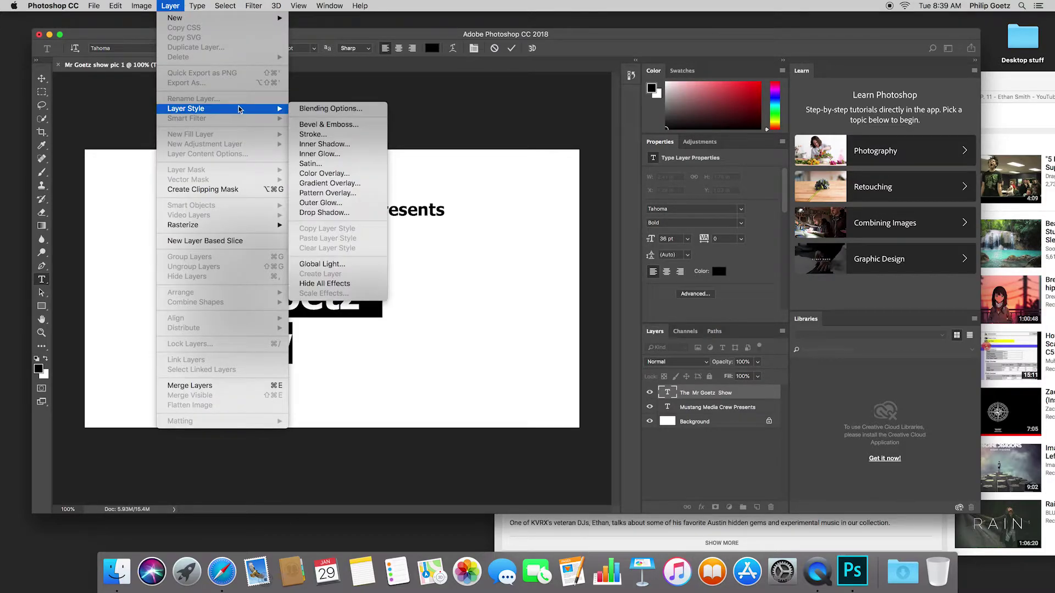
pyautogui.click(336, 154)
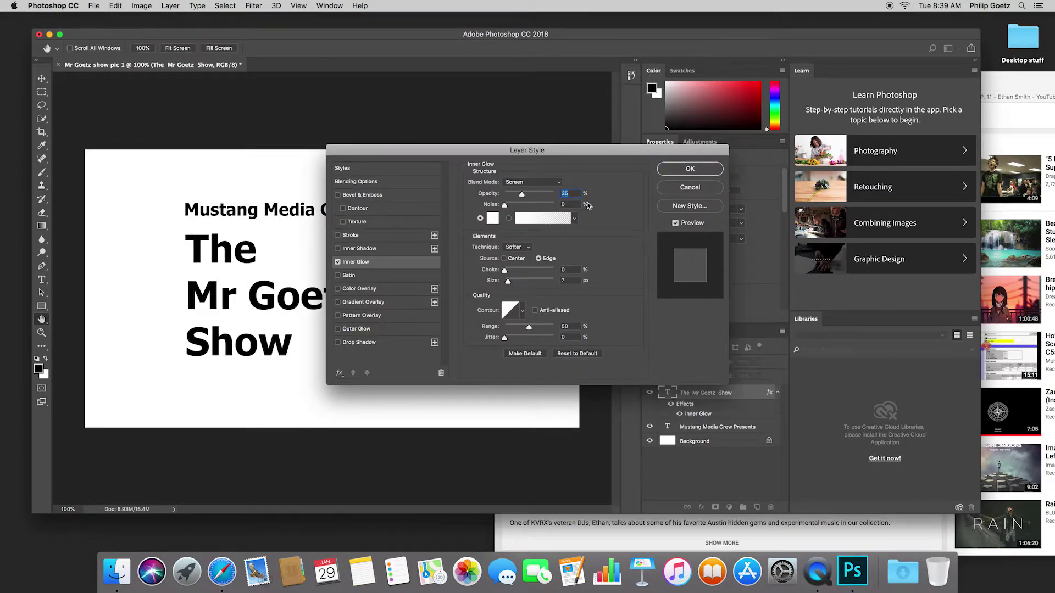
pyautogui.click(532, 182)
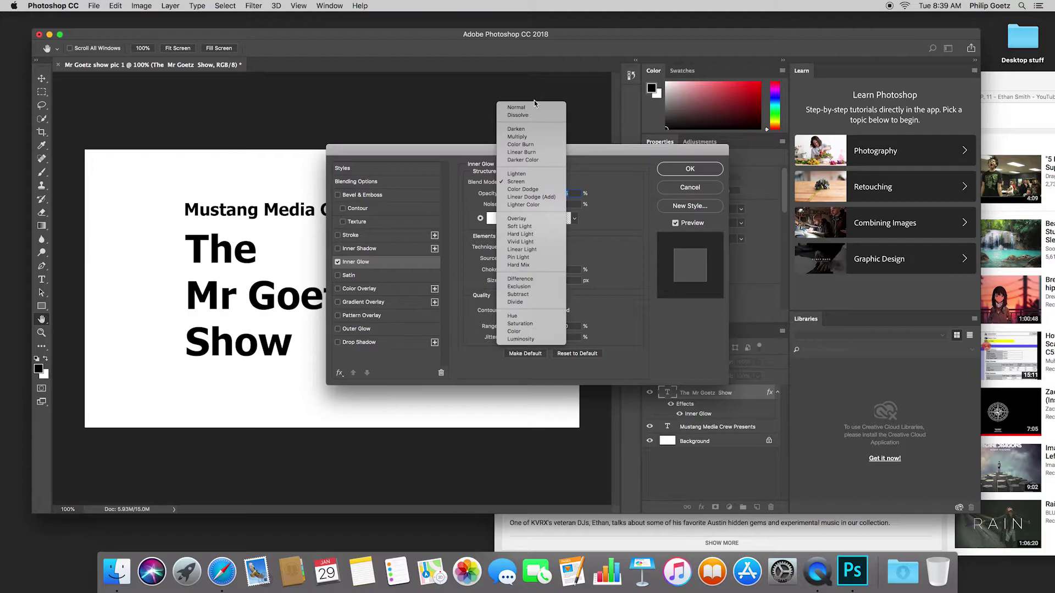
pyautogui.click(531, 125)
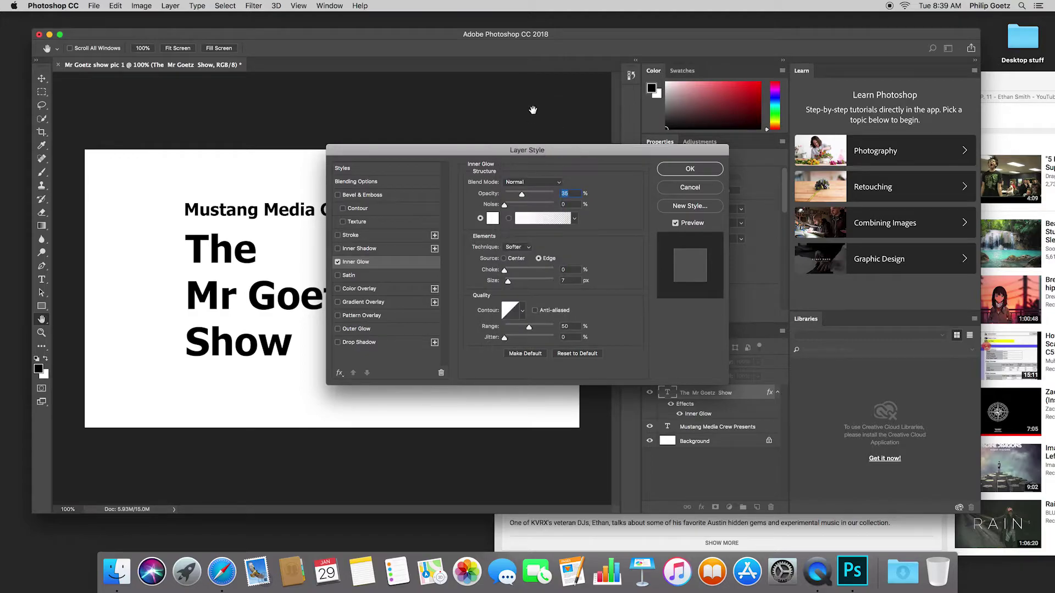
pyautogui.click(492, 218)
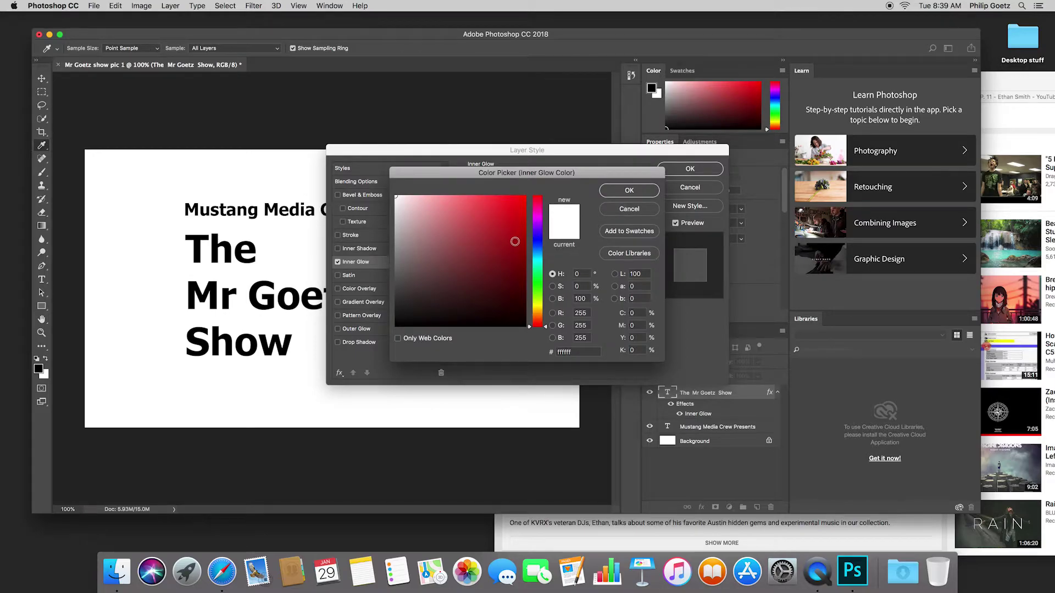
# Bring up the Classroom instructions page listing the colour-scheme links
pyautogui.click(1017, 82)
pyautogui.moveTo(681, 74); pyautogui.dragTo(633, 68)
pyautogui.click(599, 90)
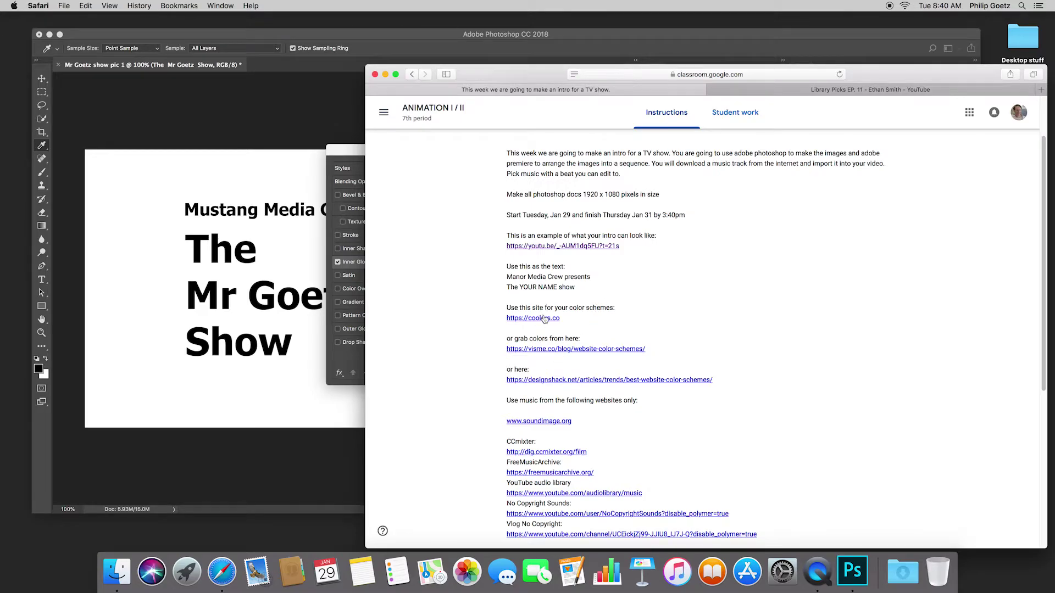
# Open visme.co's 50 Gorgeous Color Schemes article at the Cool and Fresh palette, placed beside Photoshop
pyautogui.click(570, 349)
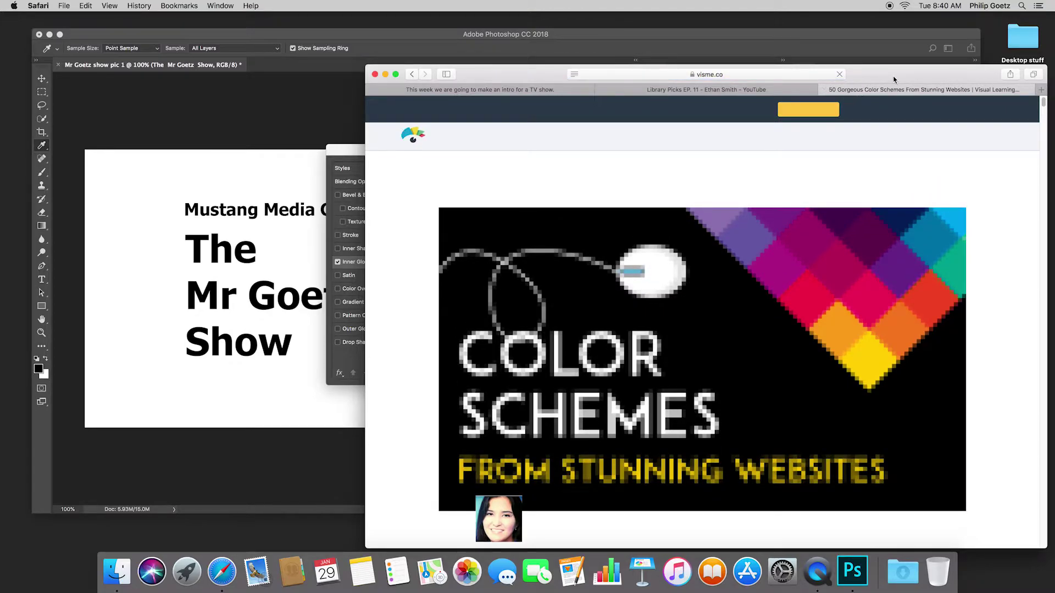
pyautogui.moveTo(922, 93); pyautogui.dragTo(871, 78)
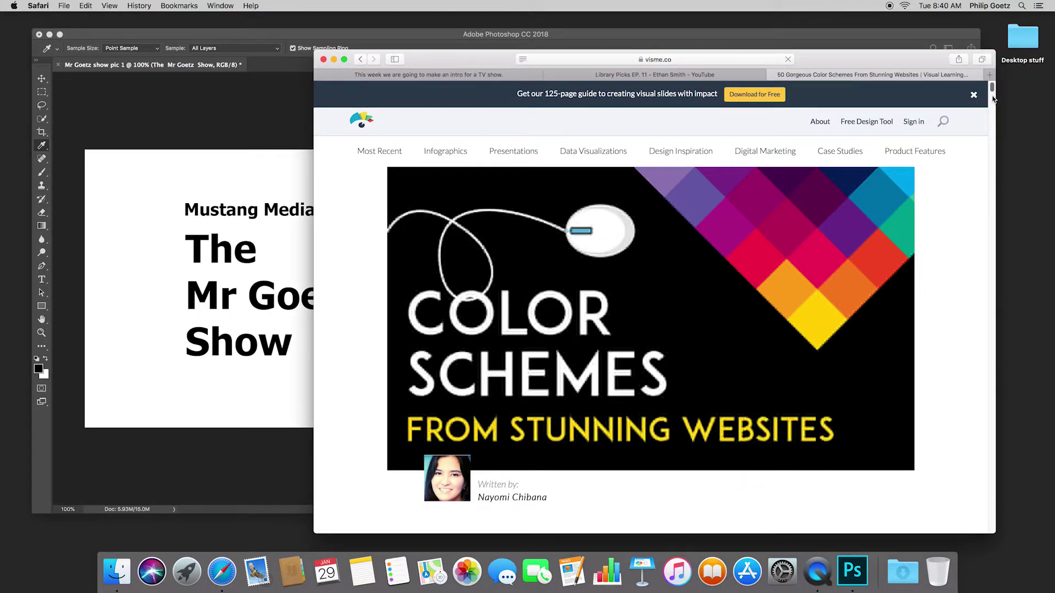
pyautogui.moveTo(992, 90); pyautogui.dragTo(990, 126)
pyautogui.scroll(-6, 989, 127)
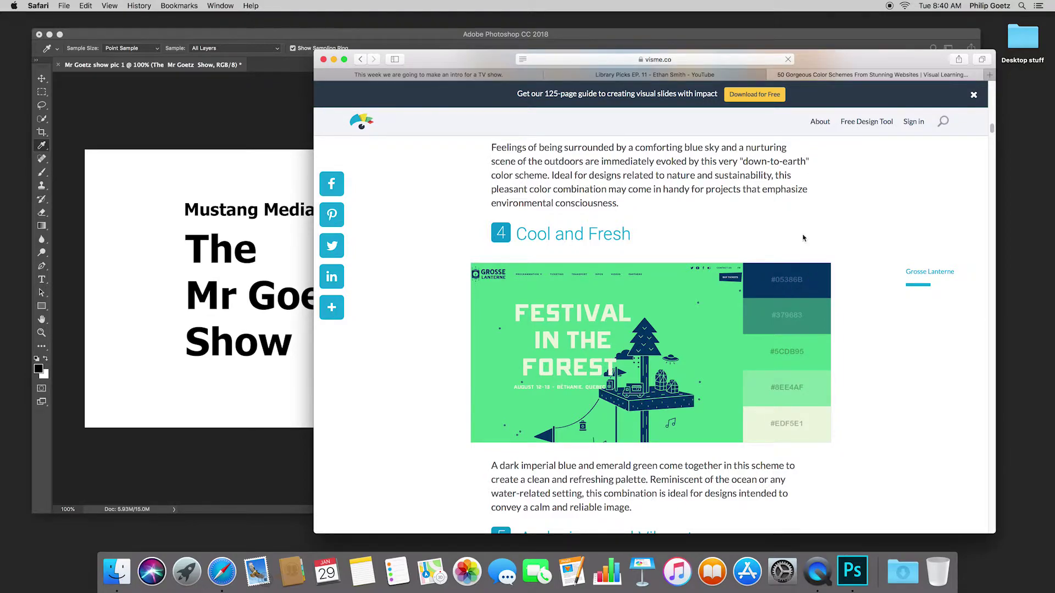
pyautogui.moveTo(478, 49); pyautogui.dragTo(695, 76)
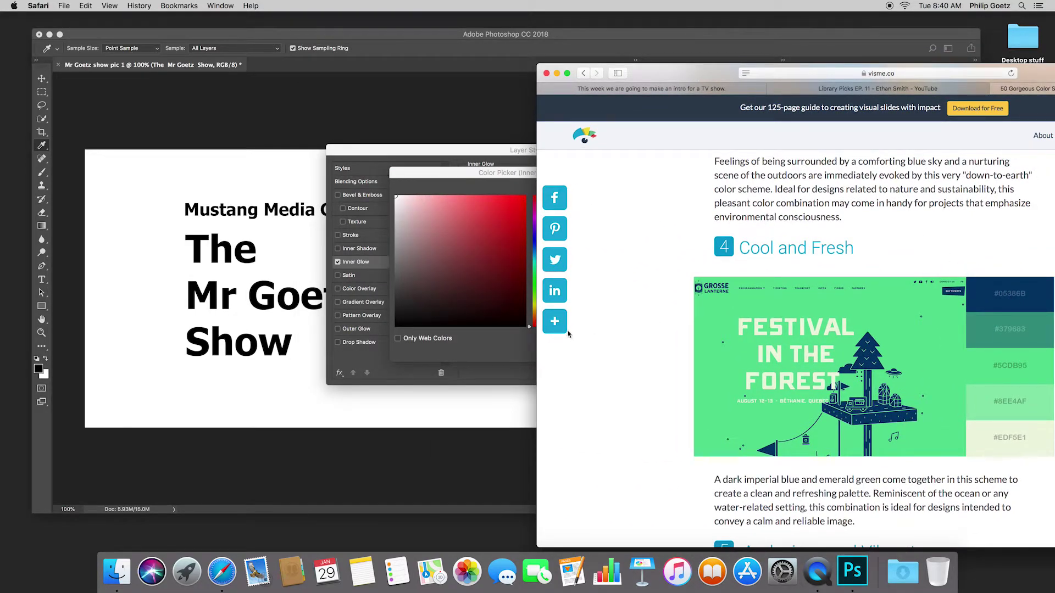
# Try dark blue 05386B as the inner glow colour and move the Layer Style dialog aside
pyautogui.click(463, 319)
pyautogui.doubleClick(582, 352)
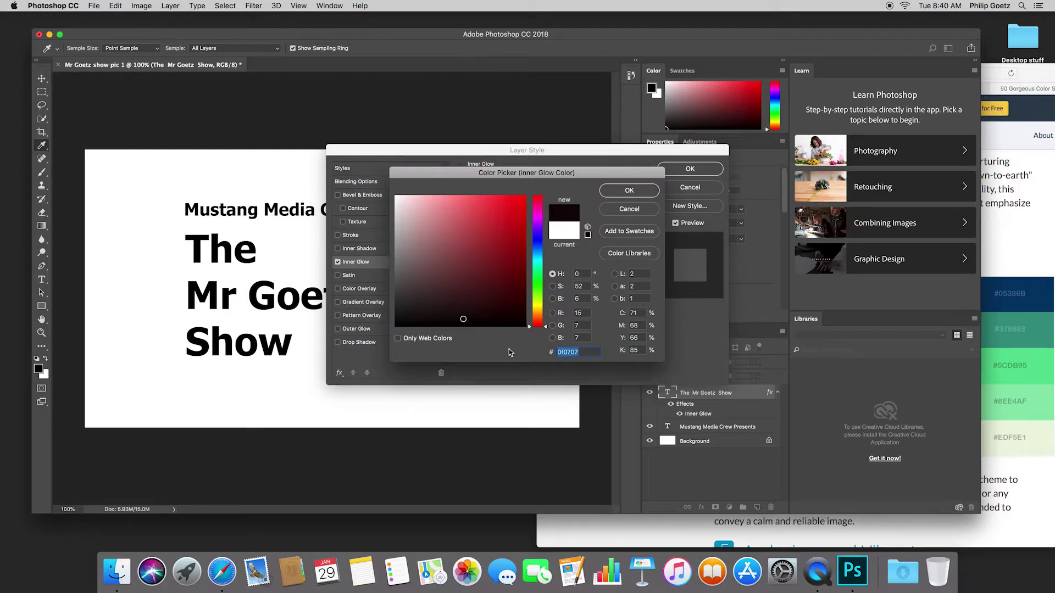
pyautogui.write('053')
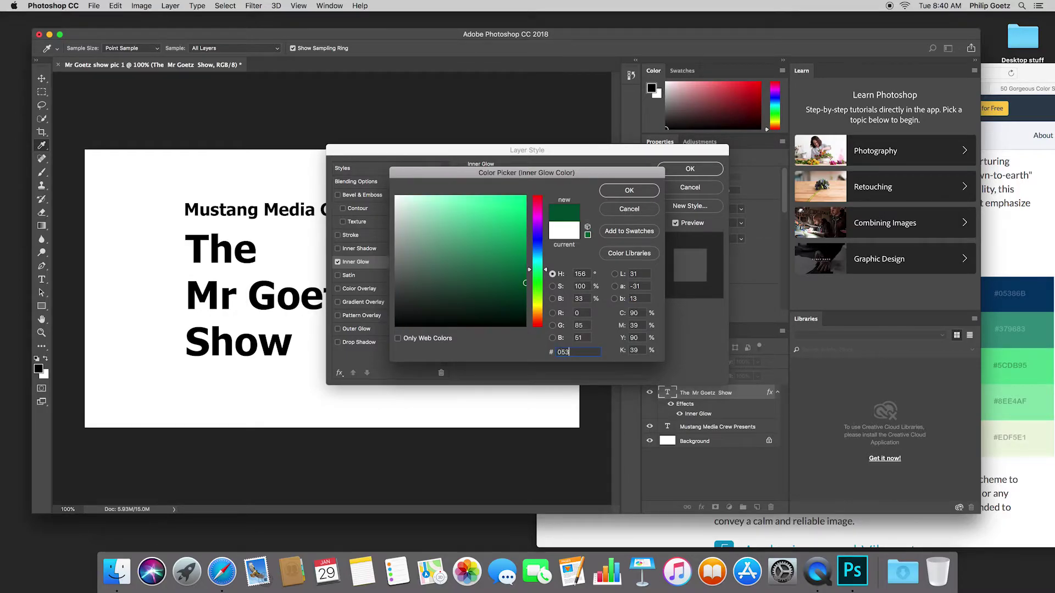
pyautogui.write('86B')
pyautogui.click(1034, 76)
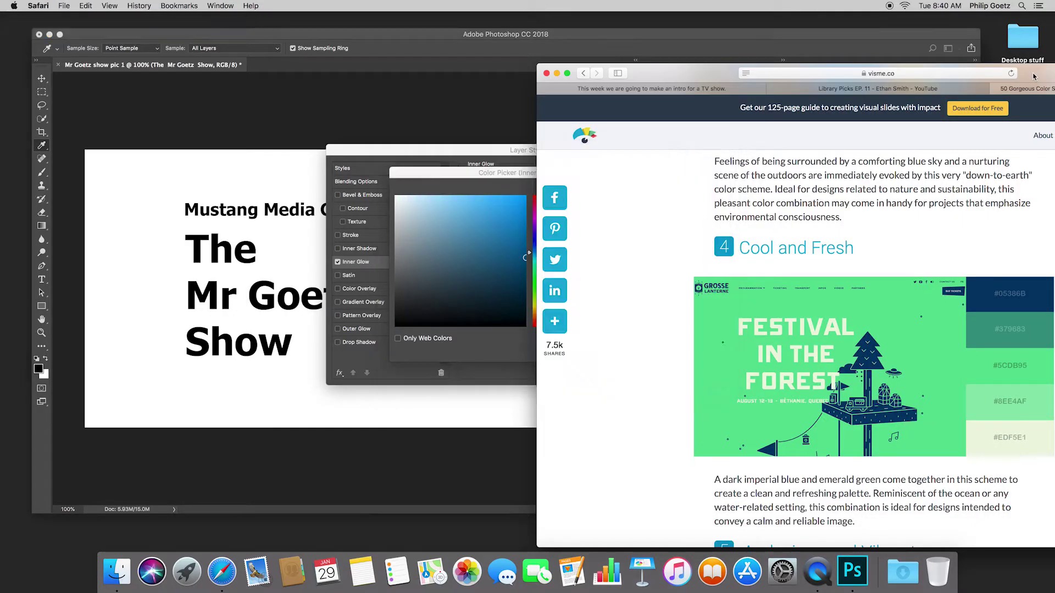
pyautogui.click(516, 340)
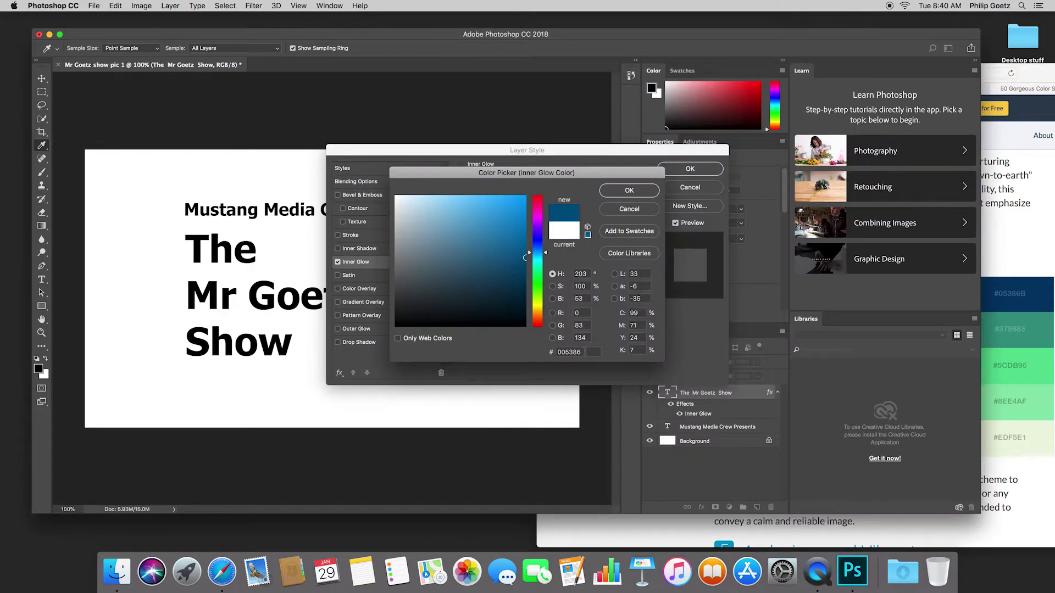
pyautogui.doubleClick(588, 350)
pyautogui.write('05386B')
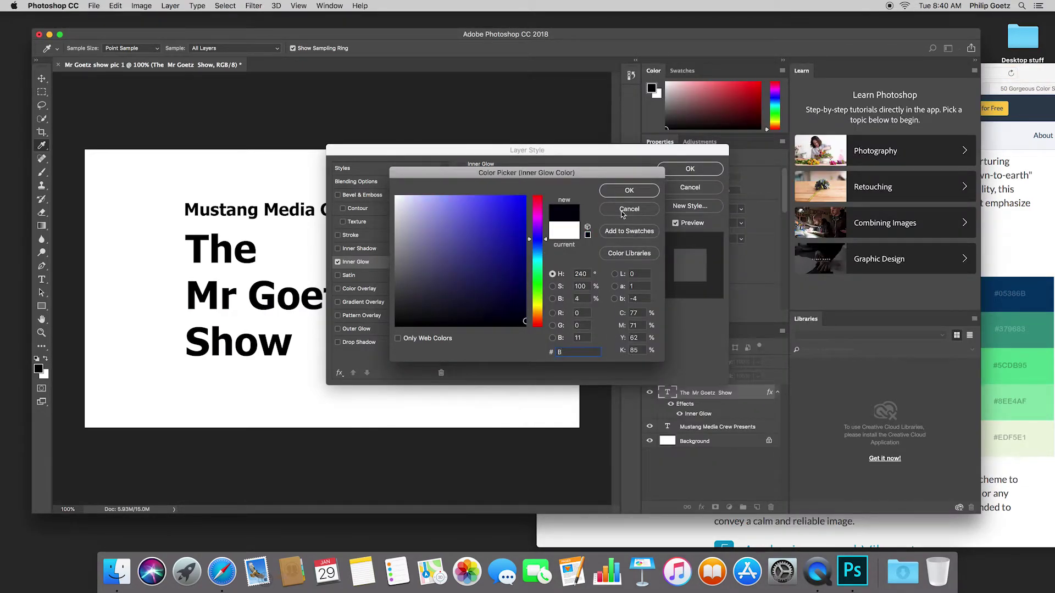
pyautogui.click(628, 191)
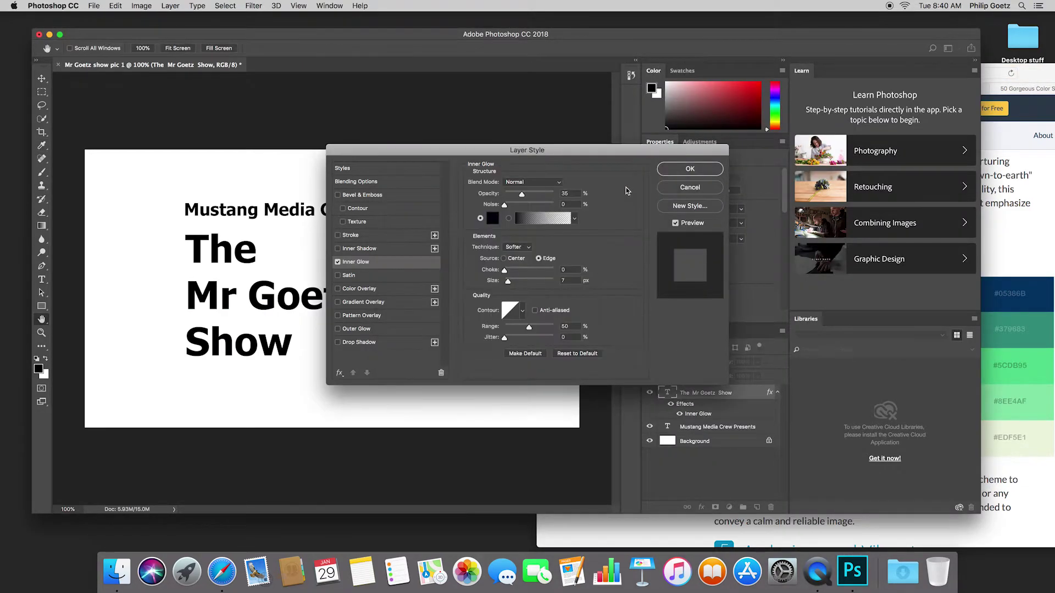
pyautogui.moveTo(550, 148); pyautogui.dragTo(409, 144)
# Cancel the inner glow, then colour all three title lines dark blue 05386B
pyautogui.click(548, 184)
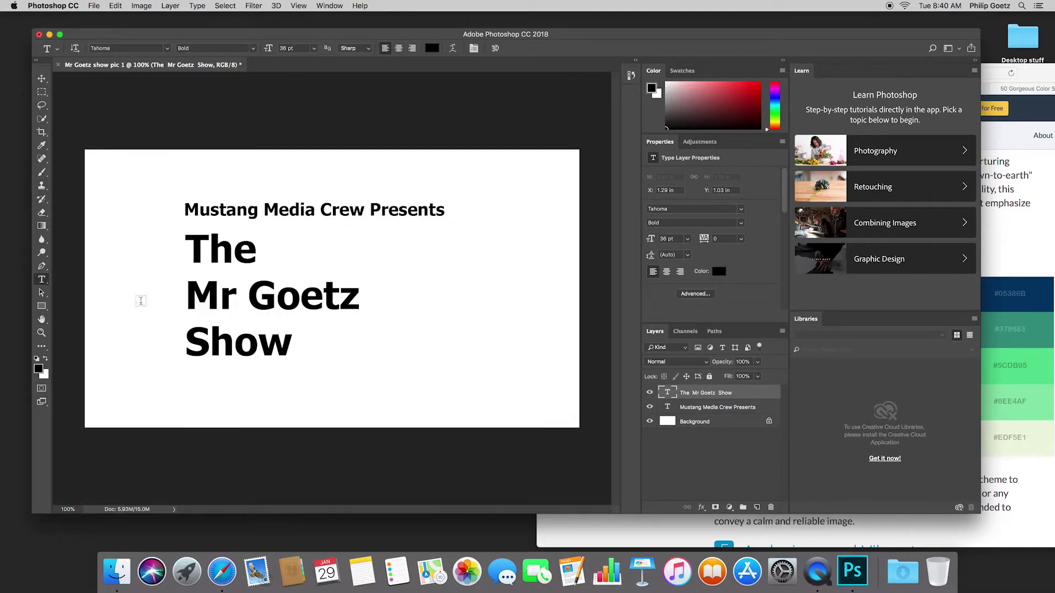
pyautogui.click(292, 345)
pyautogui.moveTo(291, 346); pyautogui.dragTo(153, 242)
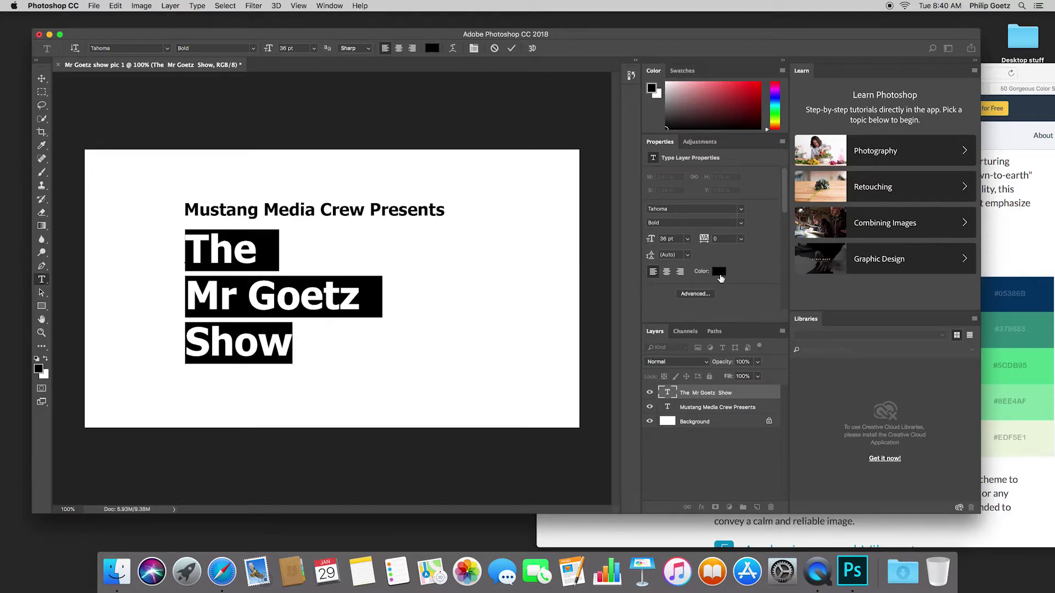
pyautogui.click(719, 272)
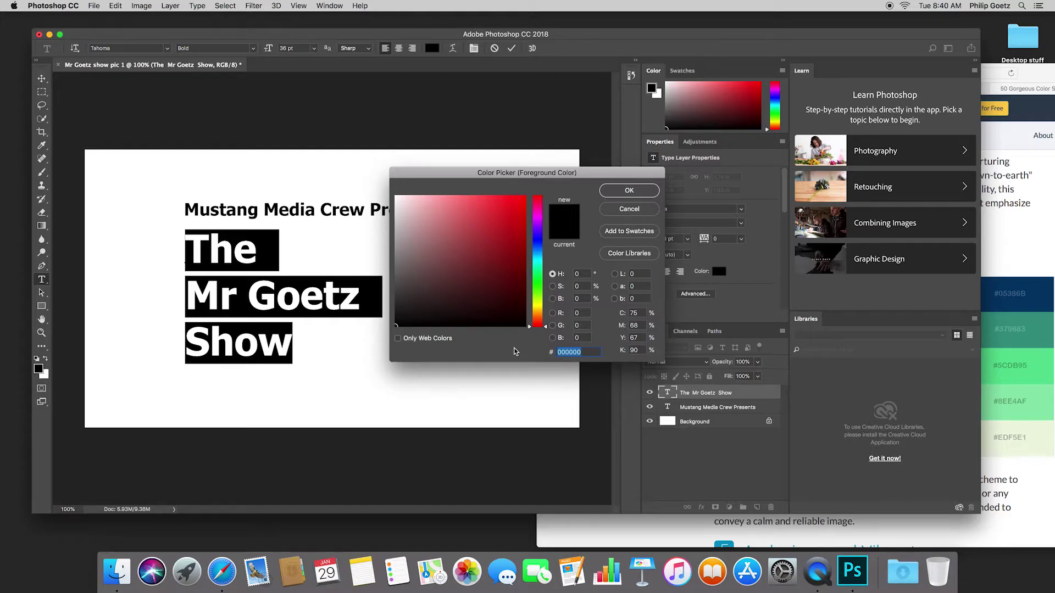
pyautogui.write('053')
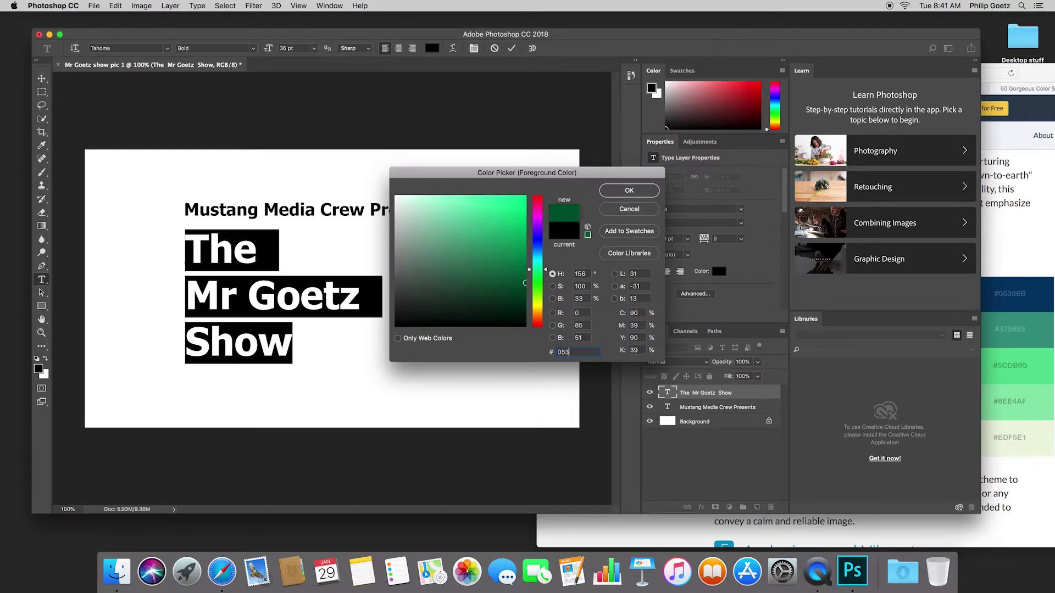
pyautogui.write('86B')
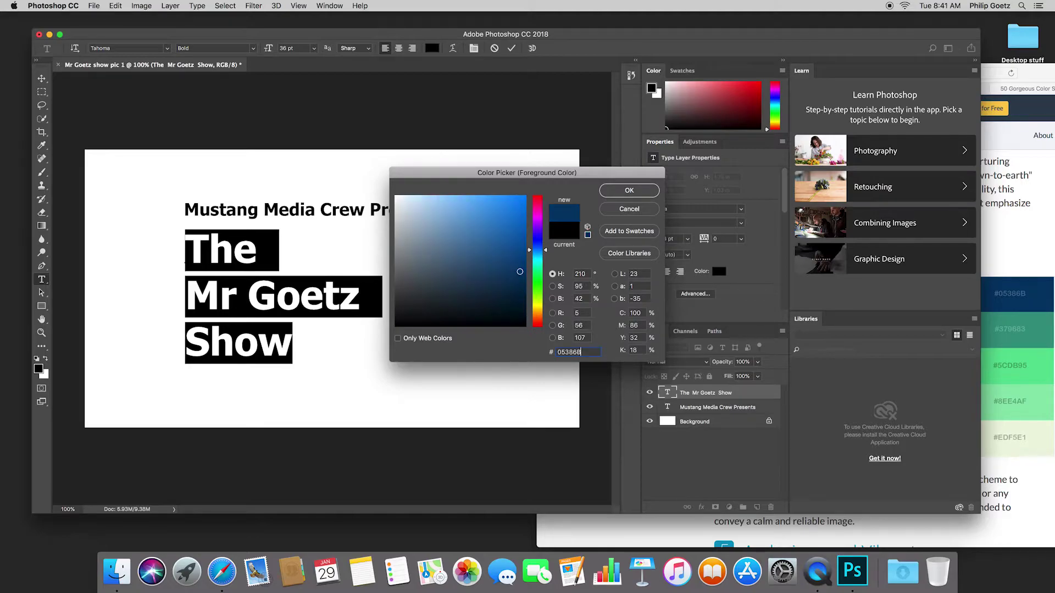
pyautogui.click(624, 193)
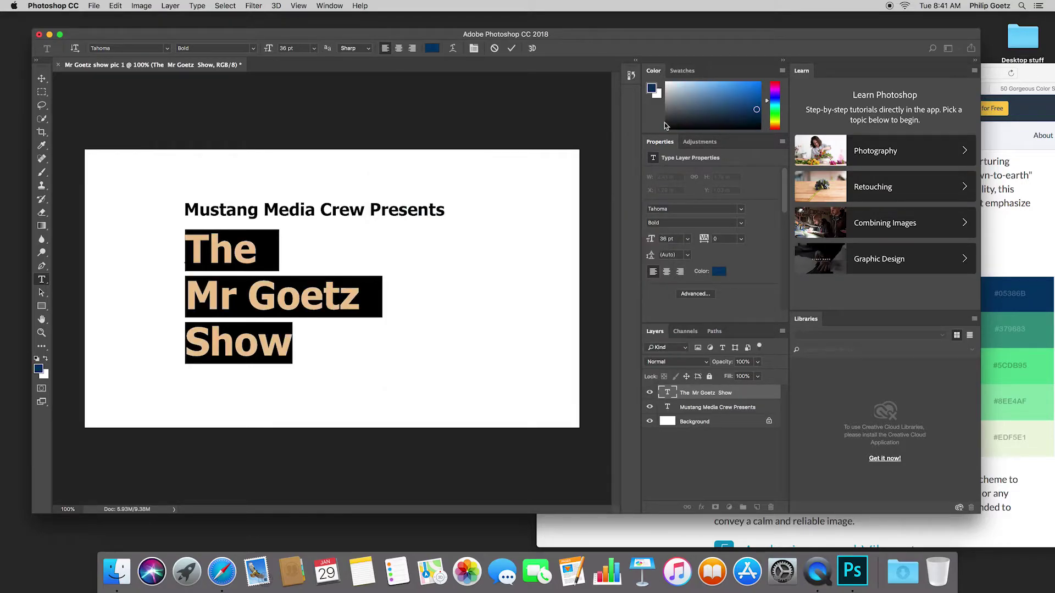
# Commit the dark blue title colour and reselect the whole show title text
pyautogui.click(41, 78)
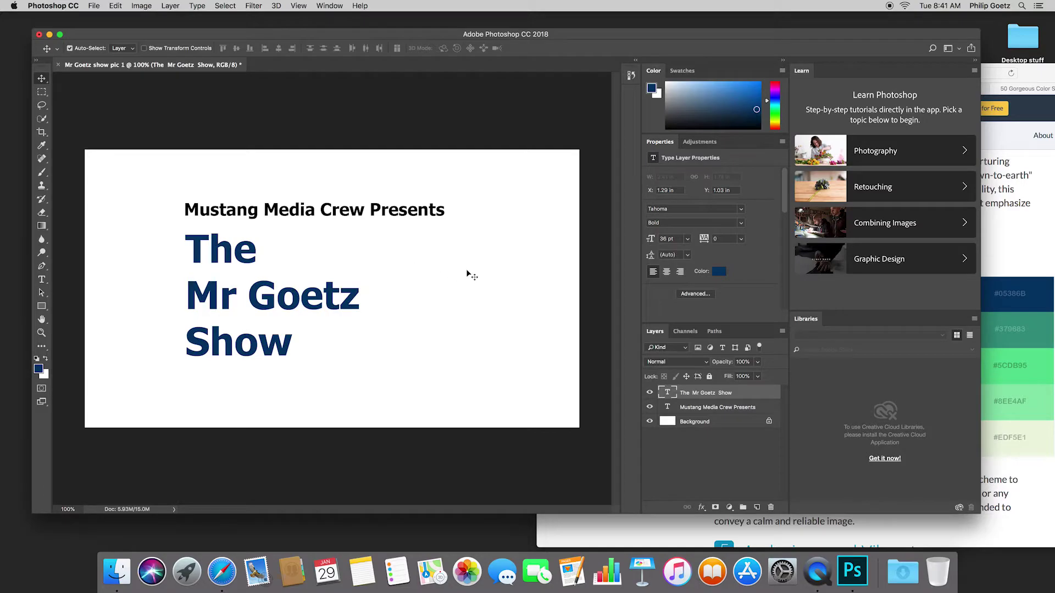
pyautogui.click(1030, 376)
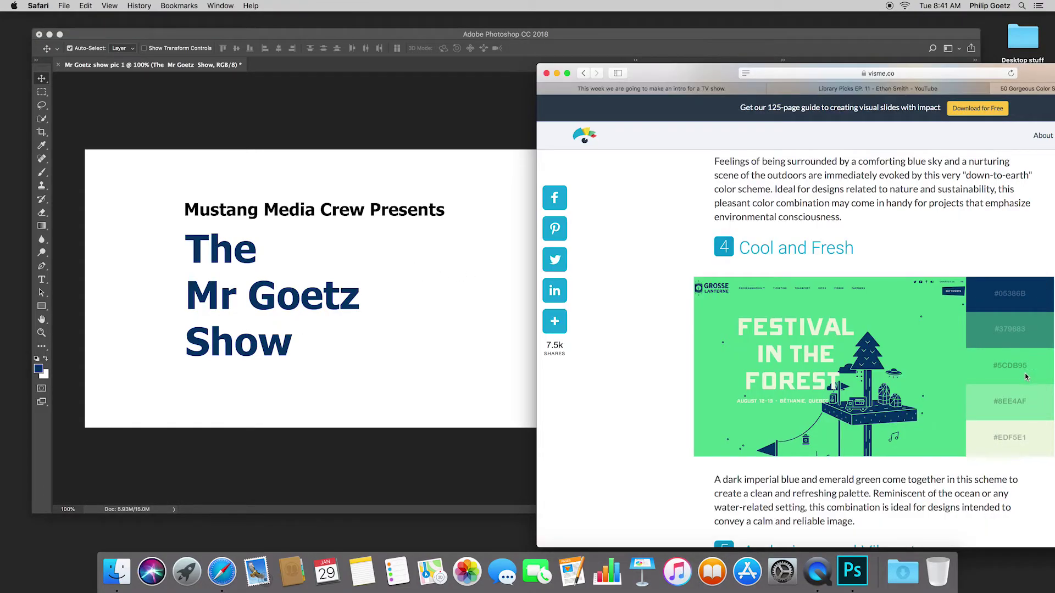
pyautogui.click(448, 375)
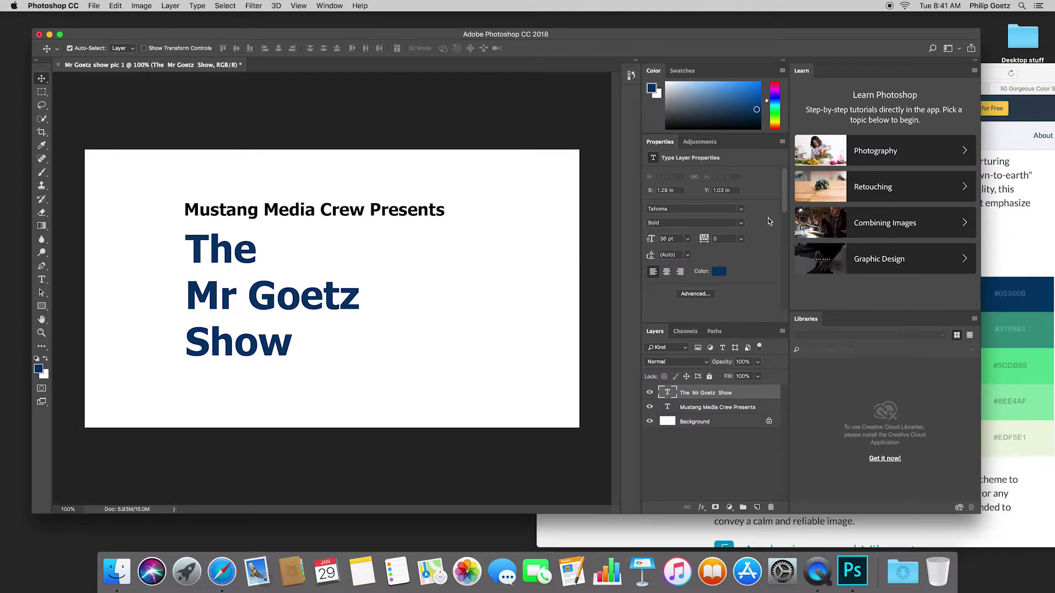
pyautogui.click(41, 279)
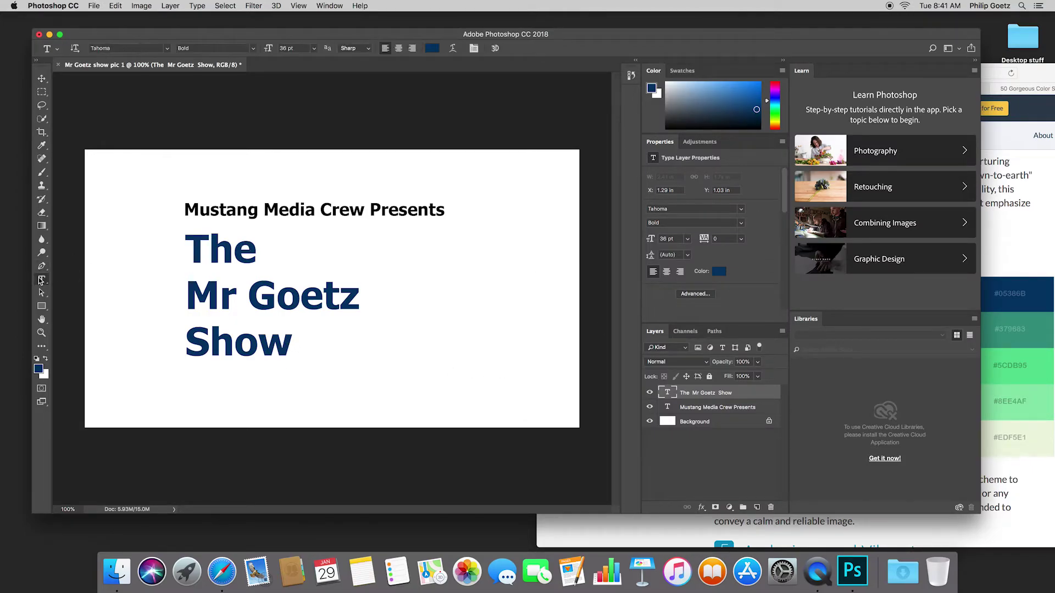
pyautogui.moveTo(306, 352); pyautogui.dragTo(145, 245)
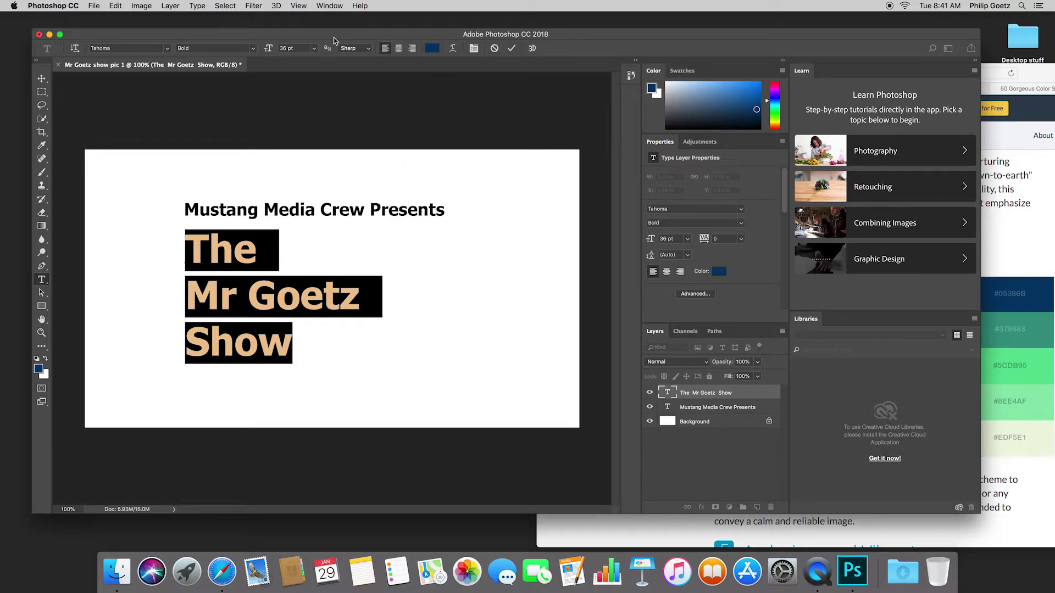
# Add an Outer Glow to the title with Normal blend mode and colour 5CDB95
pyautogui.click(226, 6)
pyautogui.moveTo(192, 5)
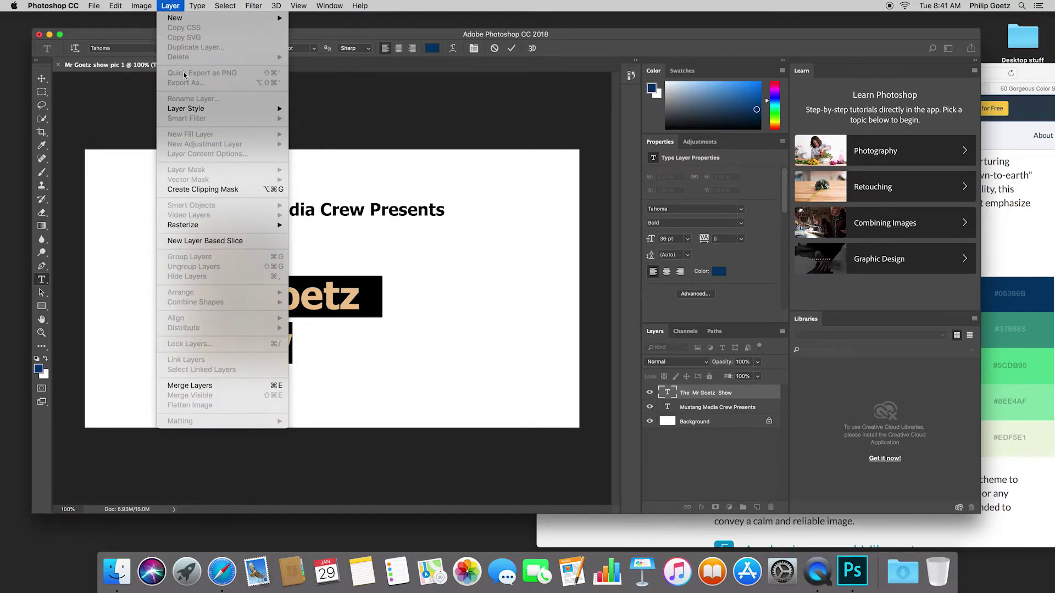
pyautogui.moveTo(212, 110)
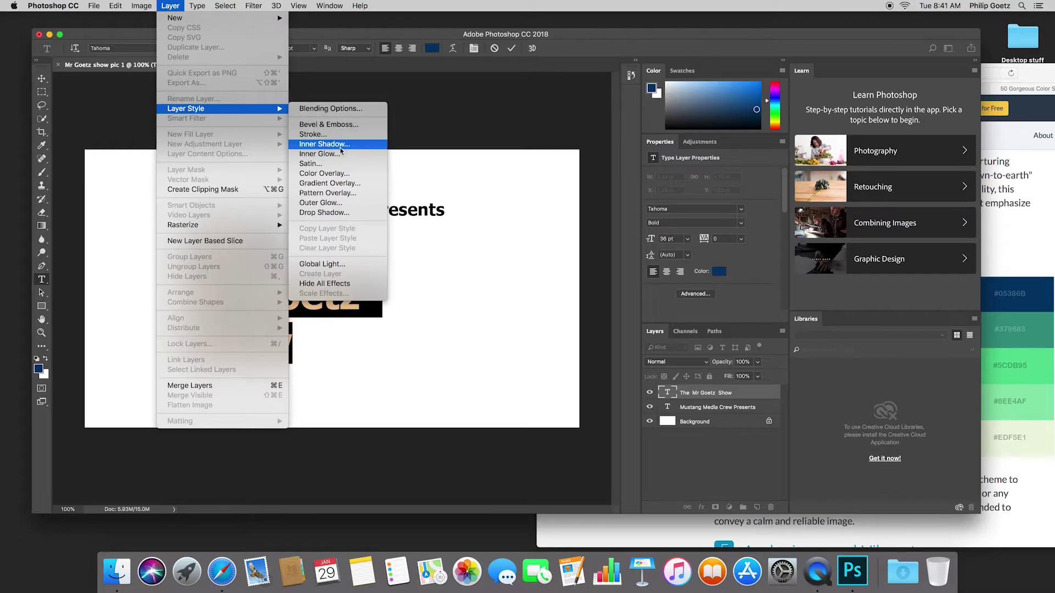
pyautogui.click(354, 205)
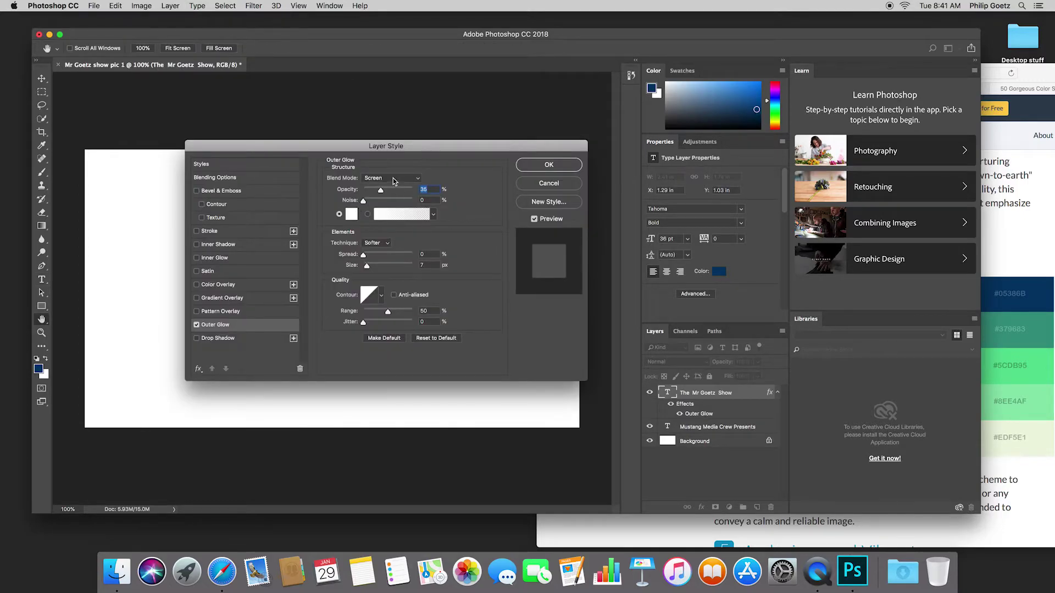
pyautogui.click(394, 178)
pyautogui.click(393, 105)
pyautogui.click(352, 215)
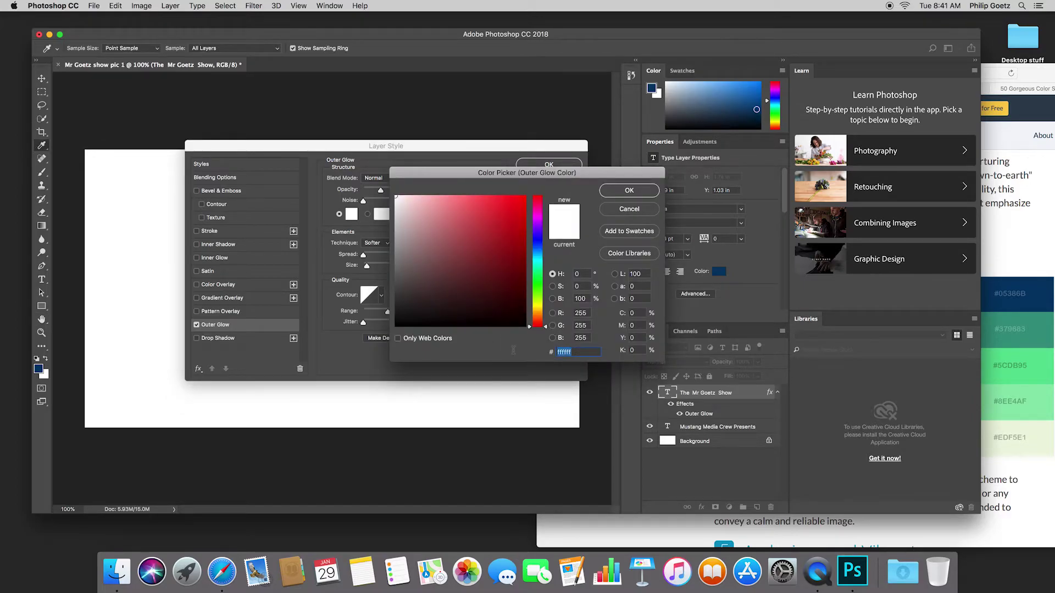
pyautogui.write('5')
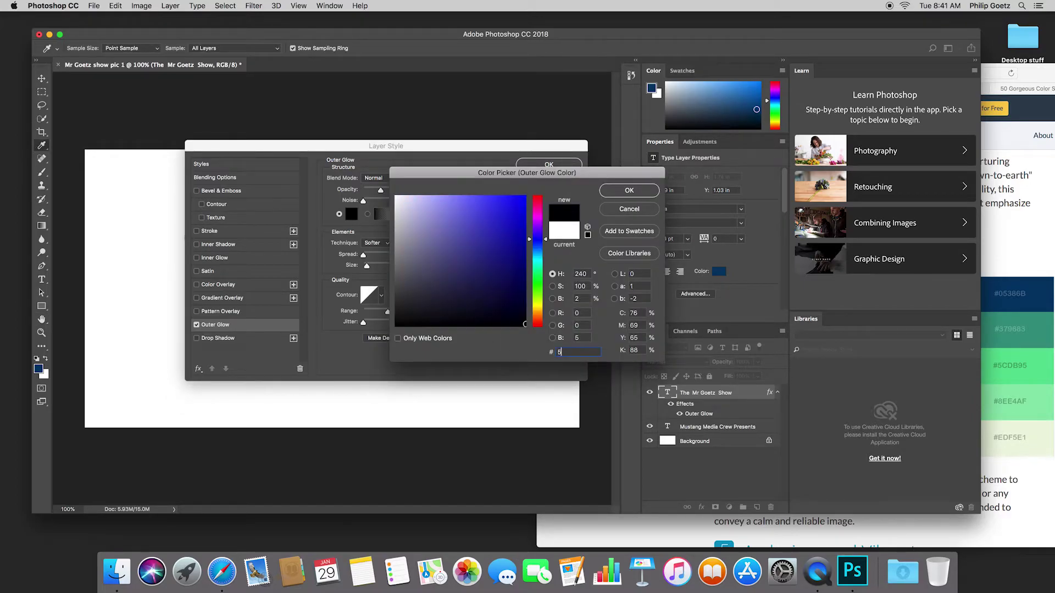
pyautogui.write('CD')
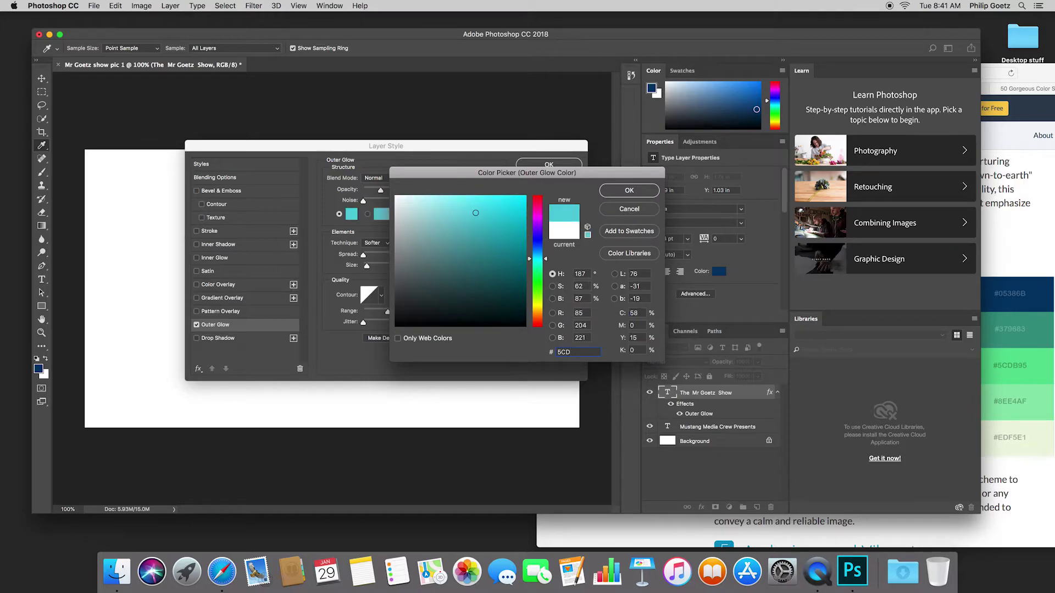
pyautogui.write('B95')
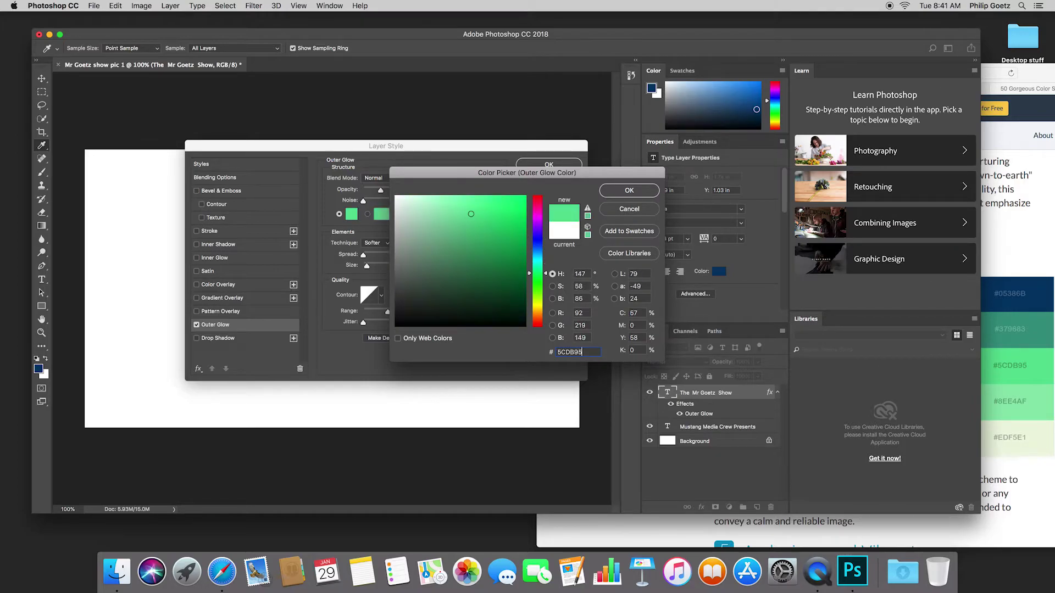
pyautogui.click(630, 190)
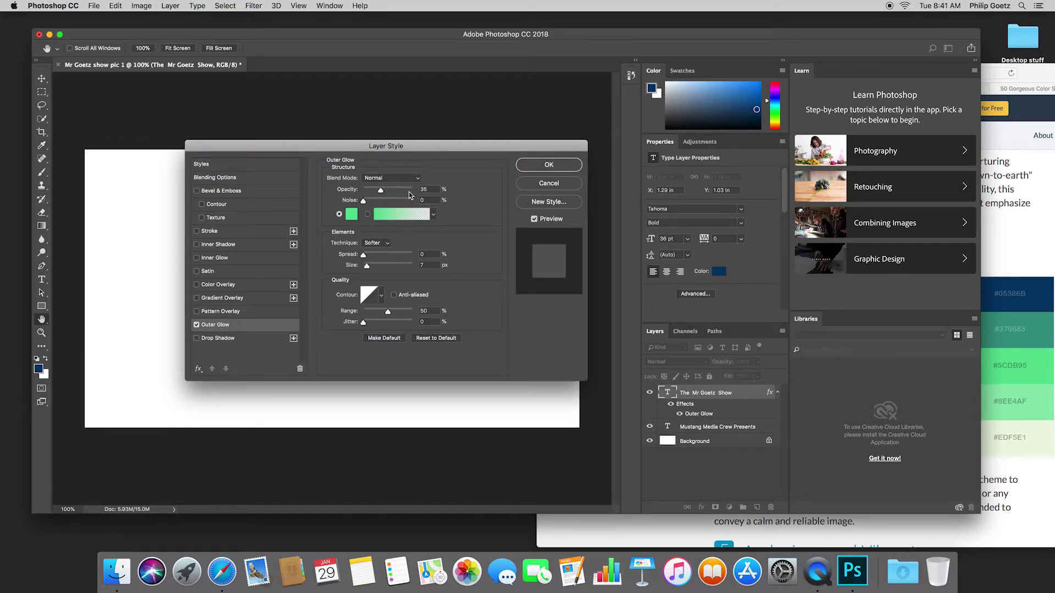
# Set the glow to 100% opacity with no noise, raise its Spread and Size, and apply
pyautogui.moveTo(380, 190); pyautogui.dragTo(443, 197)
pyautogui.moveTo(354, 159); pyautogui.dragTo(544, 160)
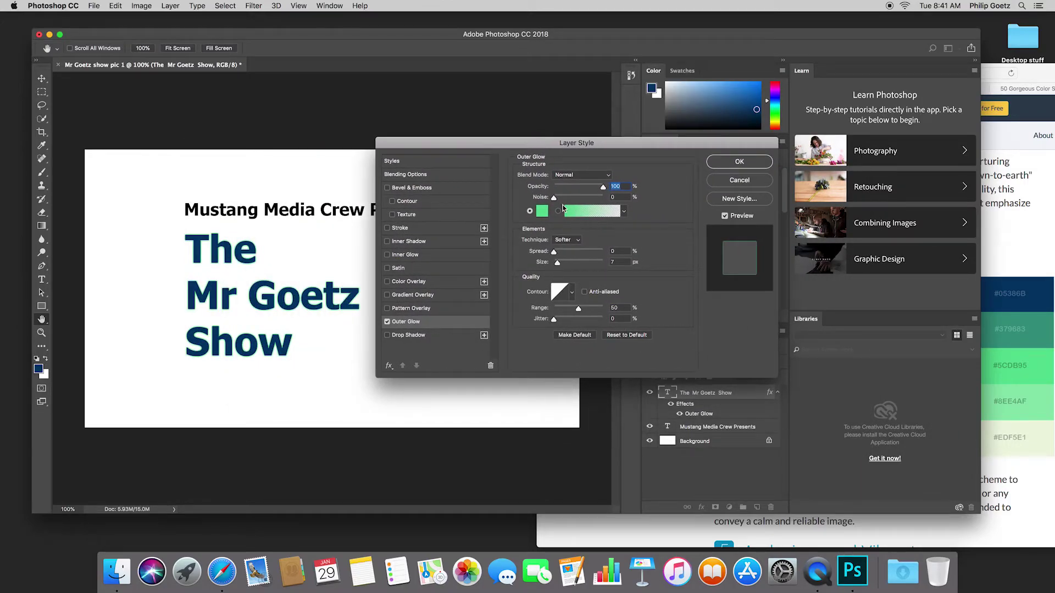
pyautogui.moveTo(603, 199); pyautogui.dragTo(544, 200)
pyautogui.moveTo(554, 252); pyautogui.dragTo(632, 252)
pyautogui.moveTo(557, 263)
pyautogui.mouseDown()
pyautogui.moveTo(574, 264)
pyautogui.moveTo(558, 265)
pyautogui.mouseUp()
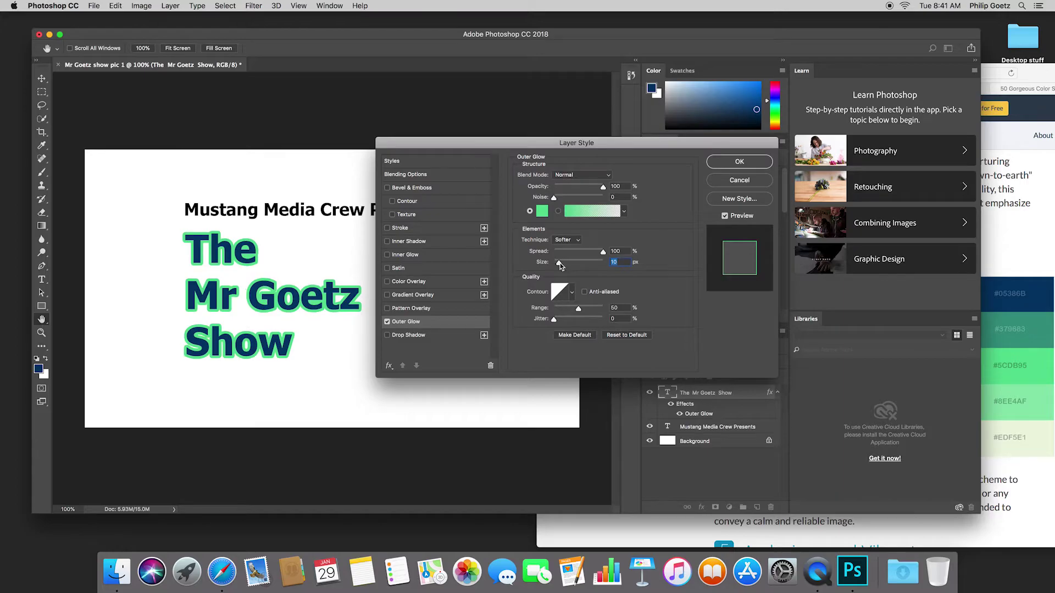
pyautogui.click(740, 162)
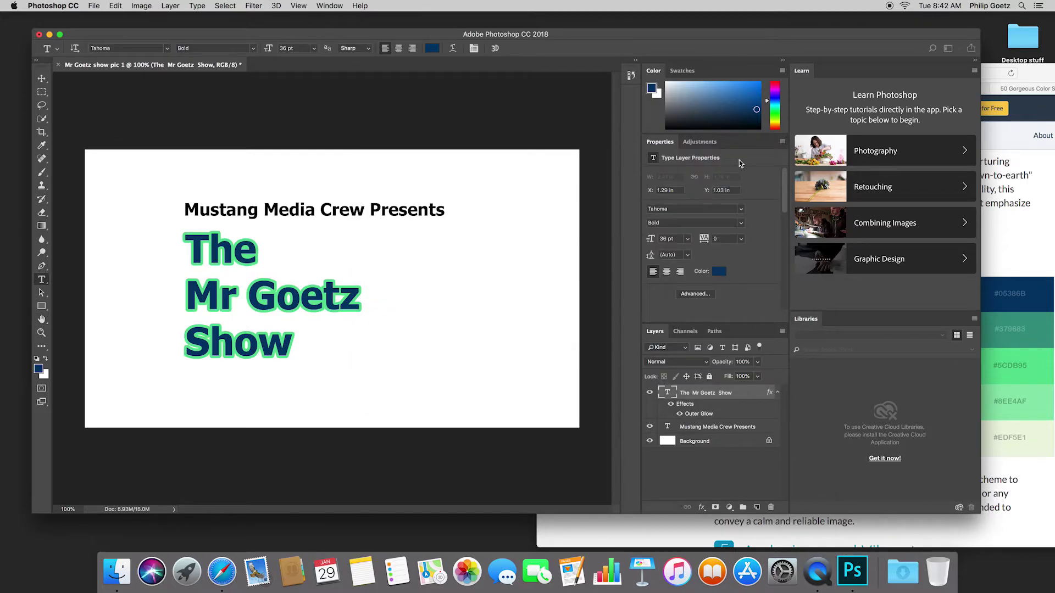
# Add a new layer beneath the text layers and select the Paint Bucket tool
pyautogui.click(757, 506)
pyautogui.moveTo(702, 394); pyautogui.dragTo(701, 450)
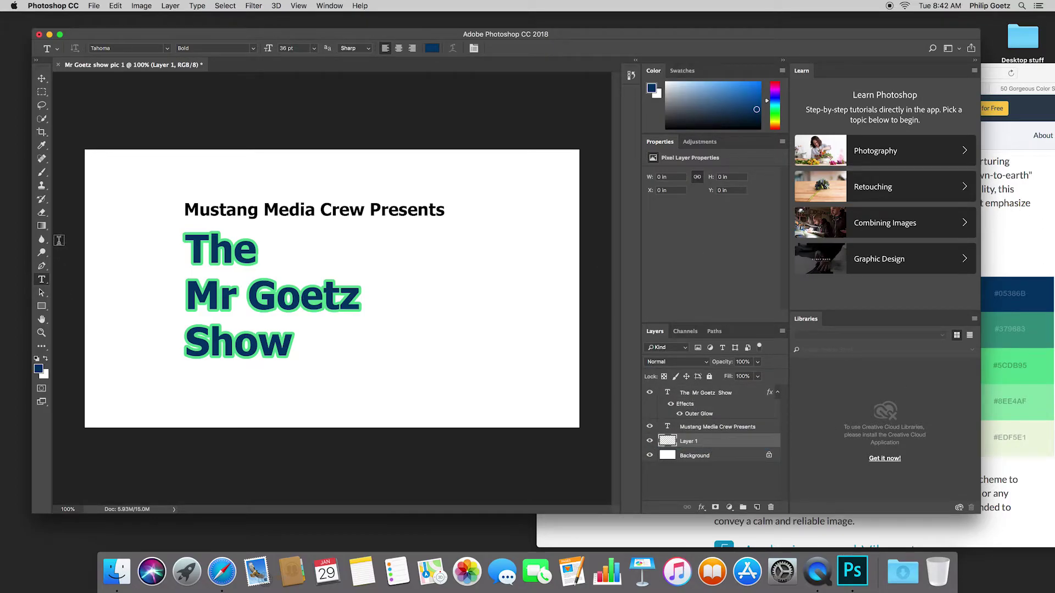
pyautogui.click(41, 225)
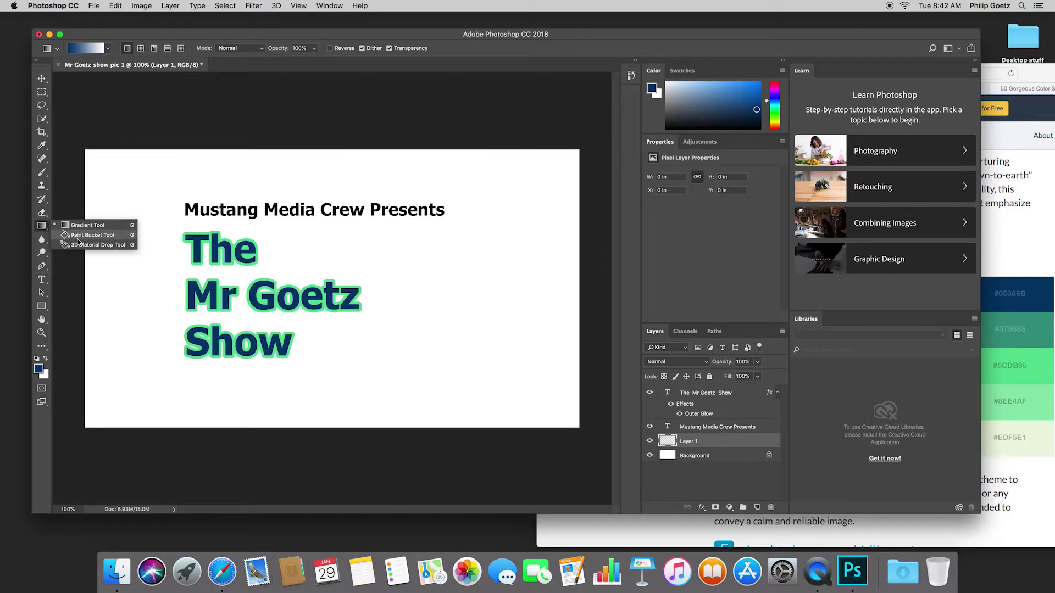
pyautogui.click(78, 241)
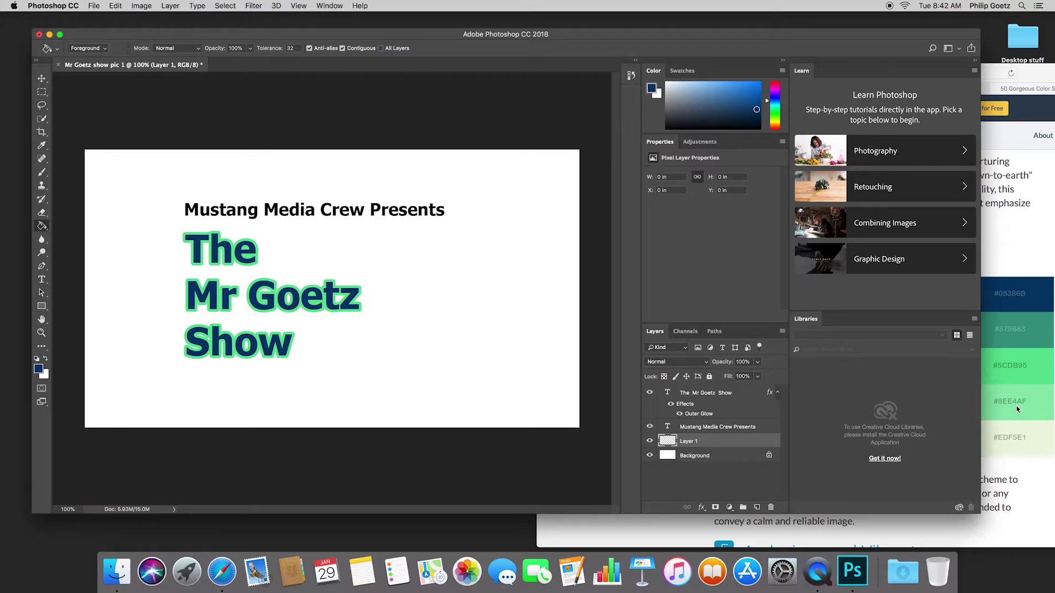
# Set the foreground colour to mint green 8EE4AF and fill the new layer with it
pyautogui.click(686, 71)
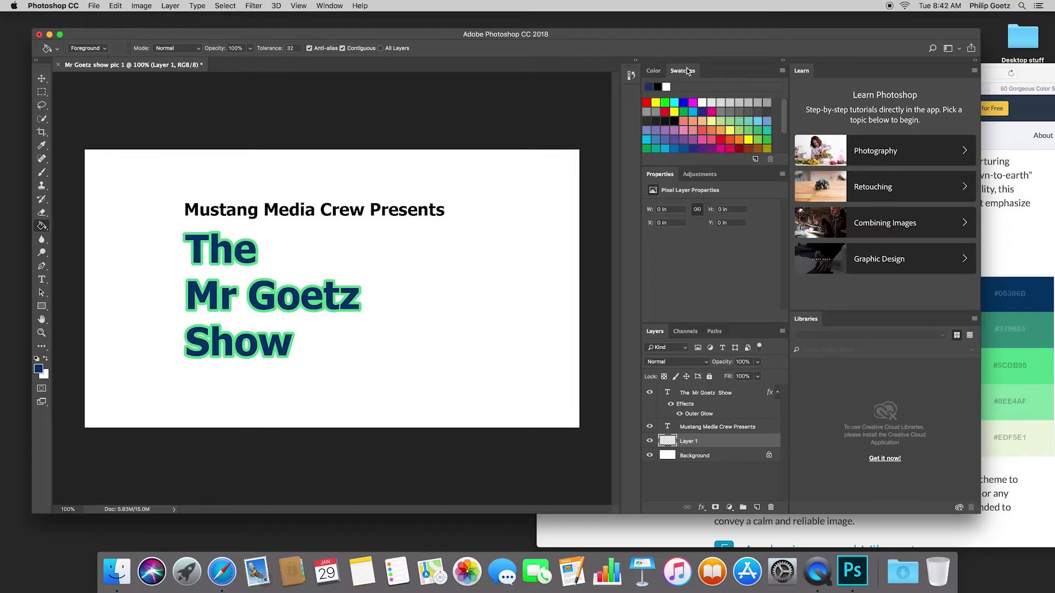
pyautogui.click(655, 72)
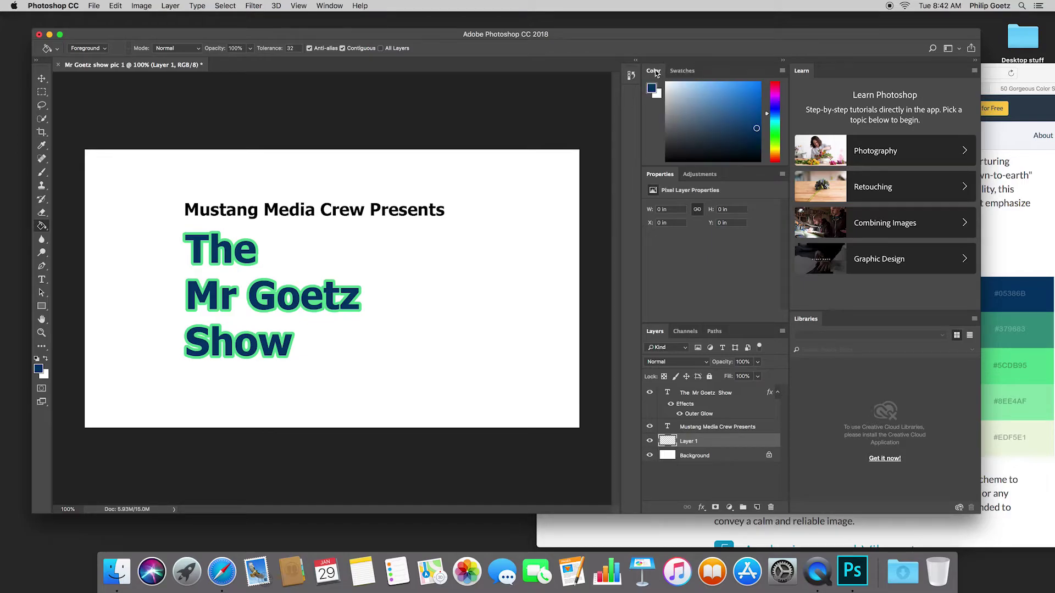
pyautogui.click(652, 88)
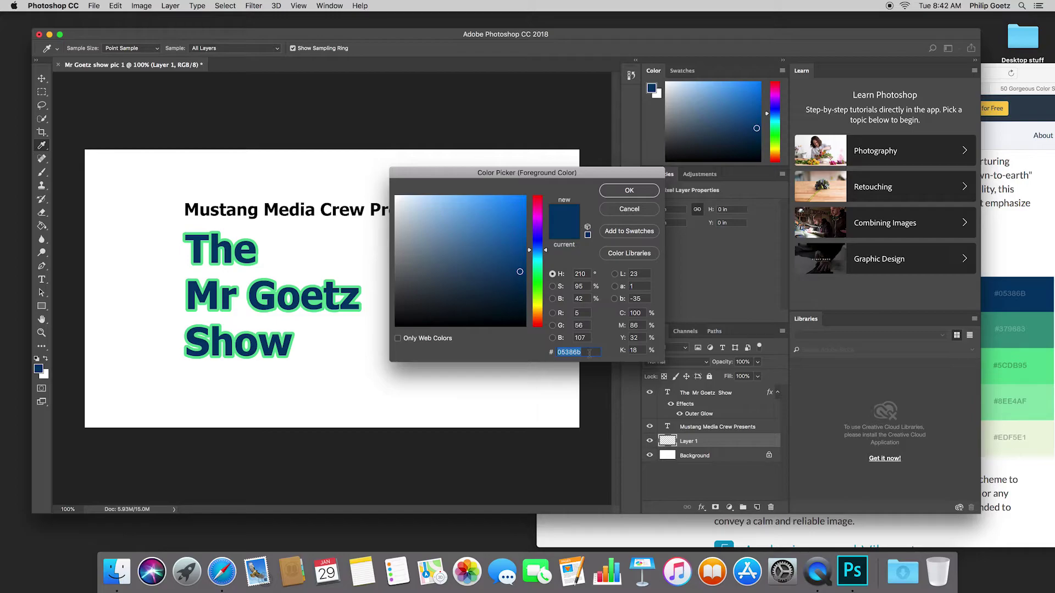
pyautogui.write('8E')
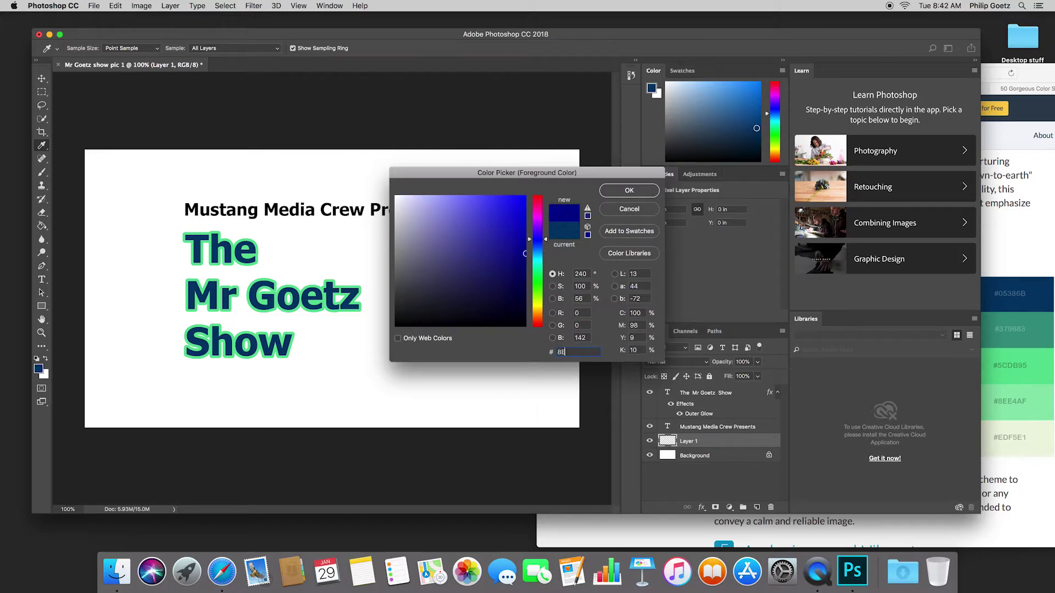
pyautogui.write('E4')
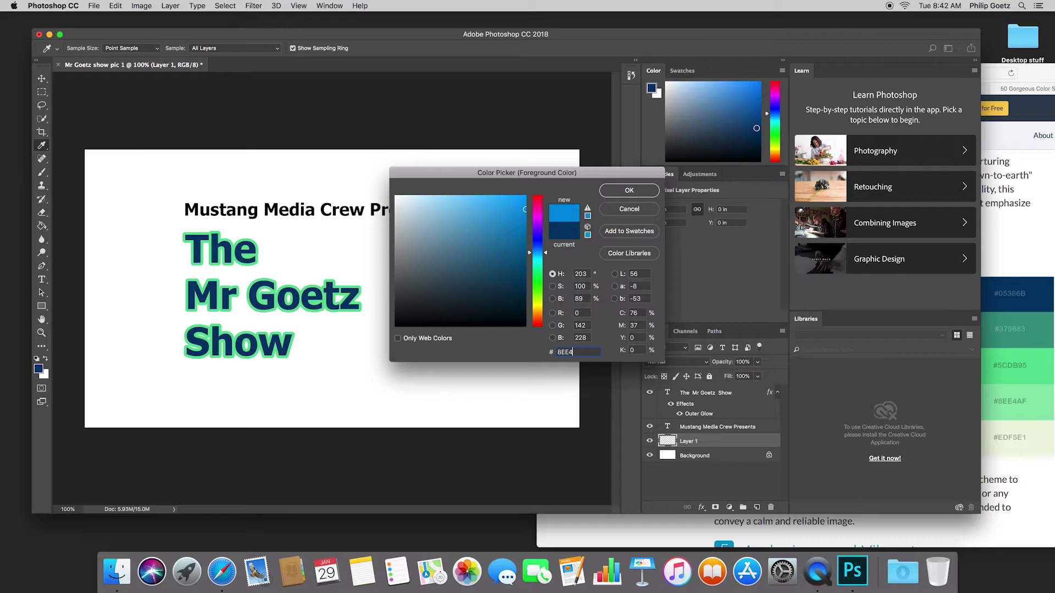
pyautogui.write('AF')
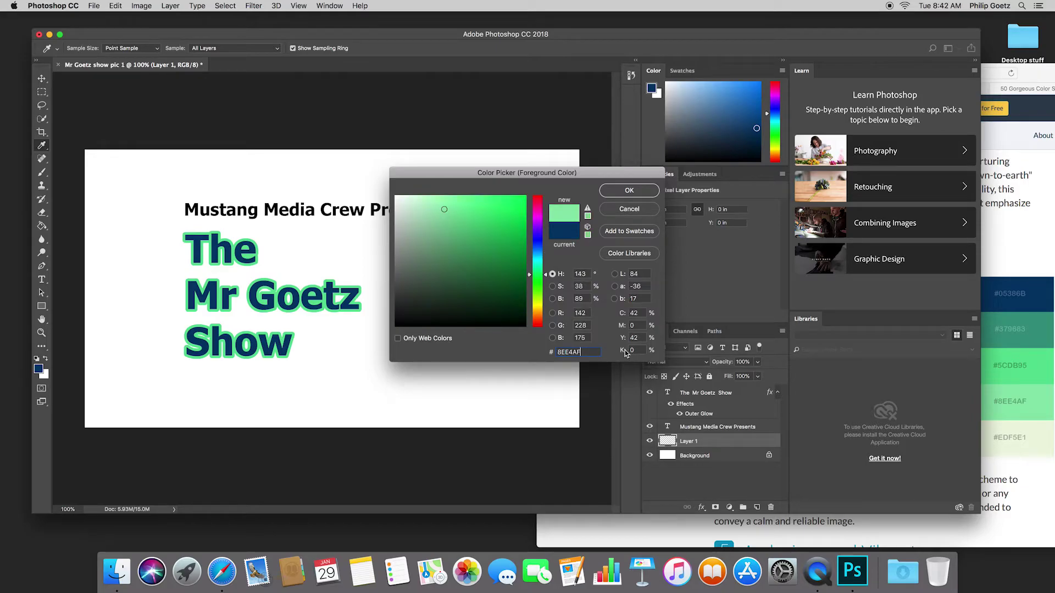
pyautogui.click(629, 190)
pyautogui.press('g')
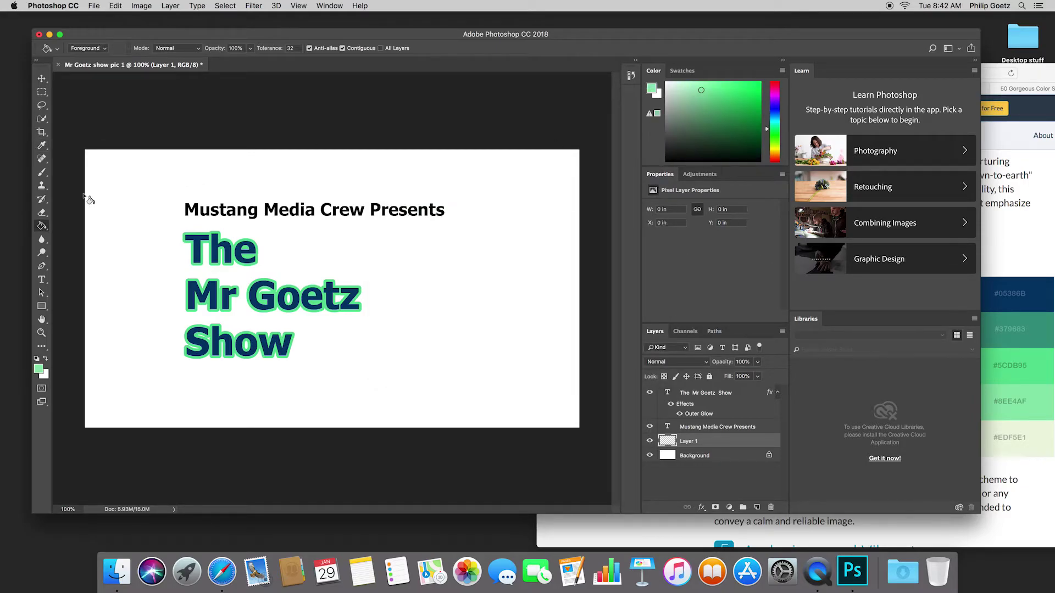
pyautogui.click(683, 71)
pyautogui.click(654, 72)
pyautogui.click(392, 302)
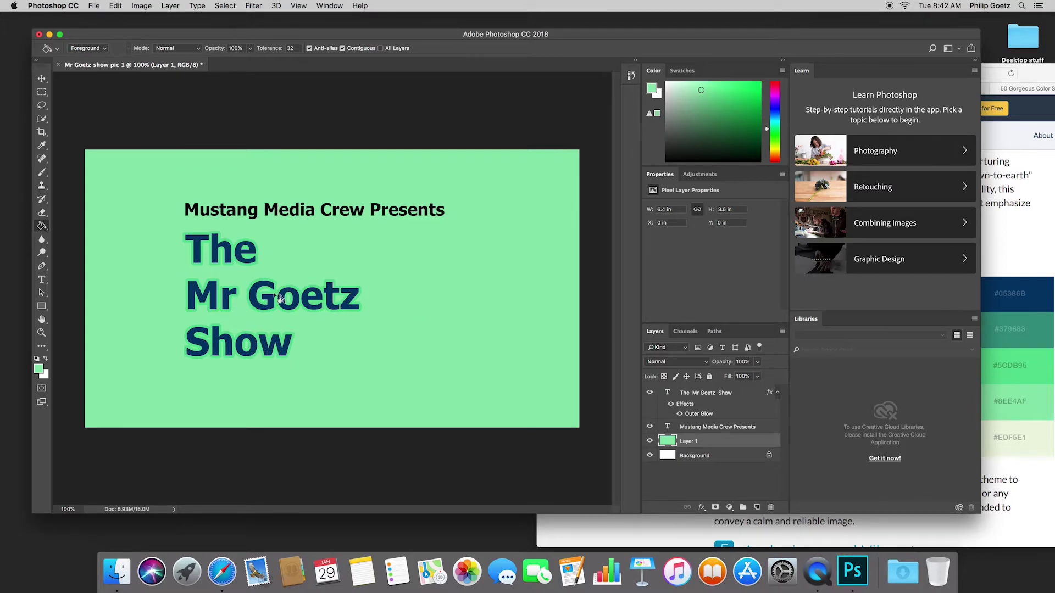
# Select the whole Mustang Media Crew Presents line with the Type tool
pyautogui.click(1026, 443)
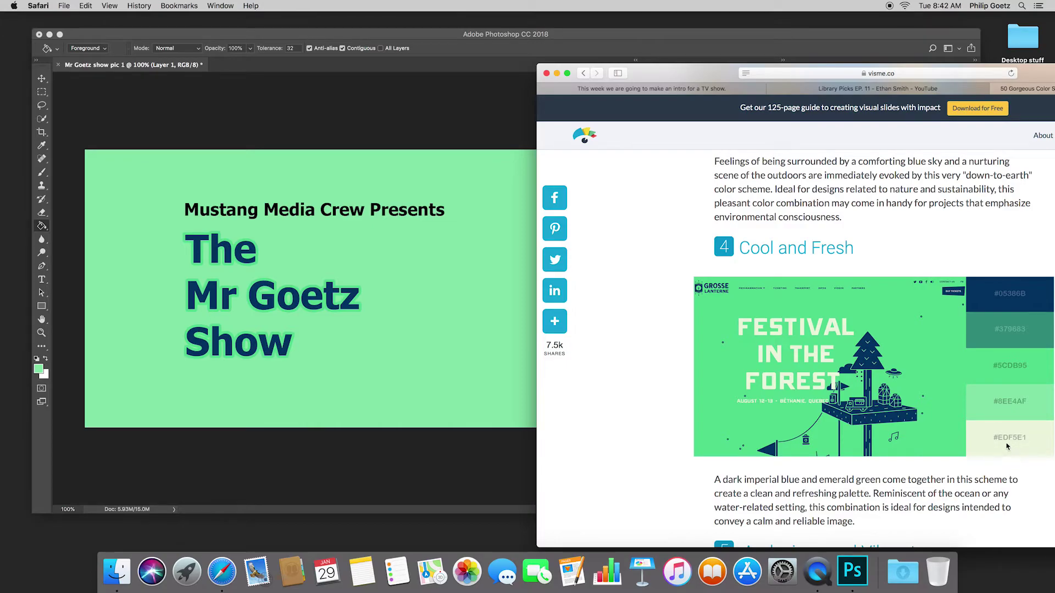
pyautogui.click(43, 279)
pyautogui.click(391, 213)
pyautogui.moveTo(446, 210); pyautogui.dragTo(146, 199)
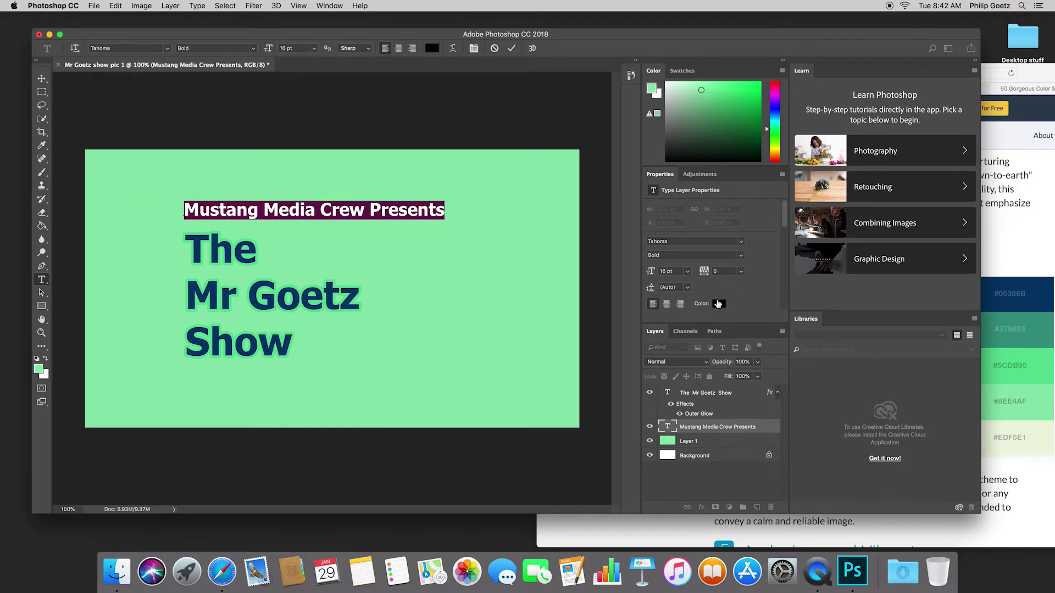
# Set the Mustang Media Crew Presents text colour to EDF5E1 and commit the edit
pyautogui.click(721, 305)
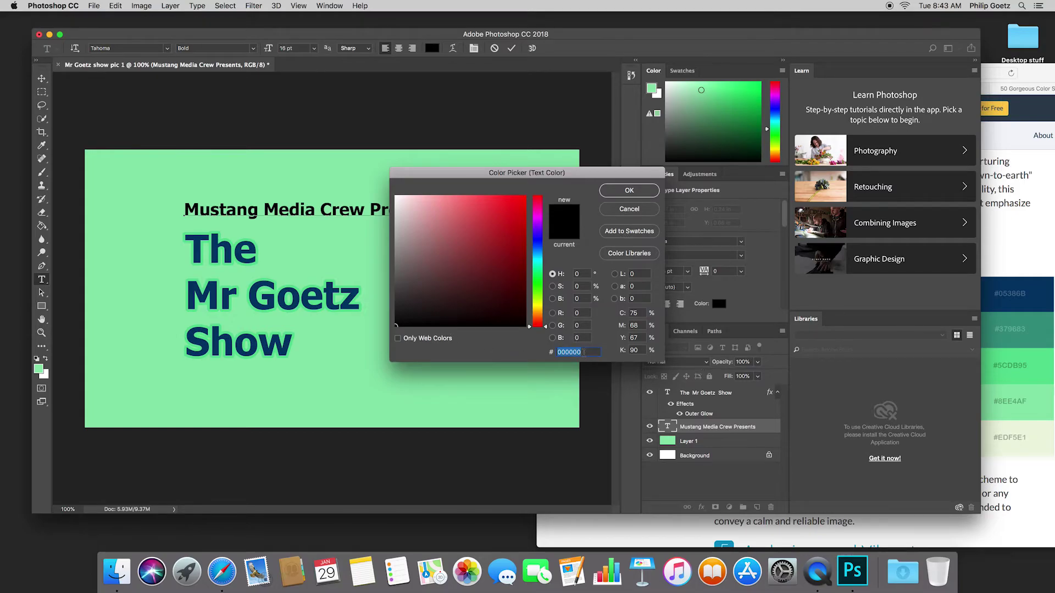
pyautogui.write('edf')
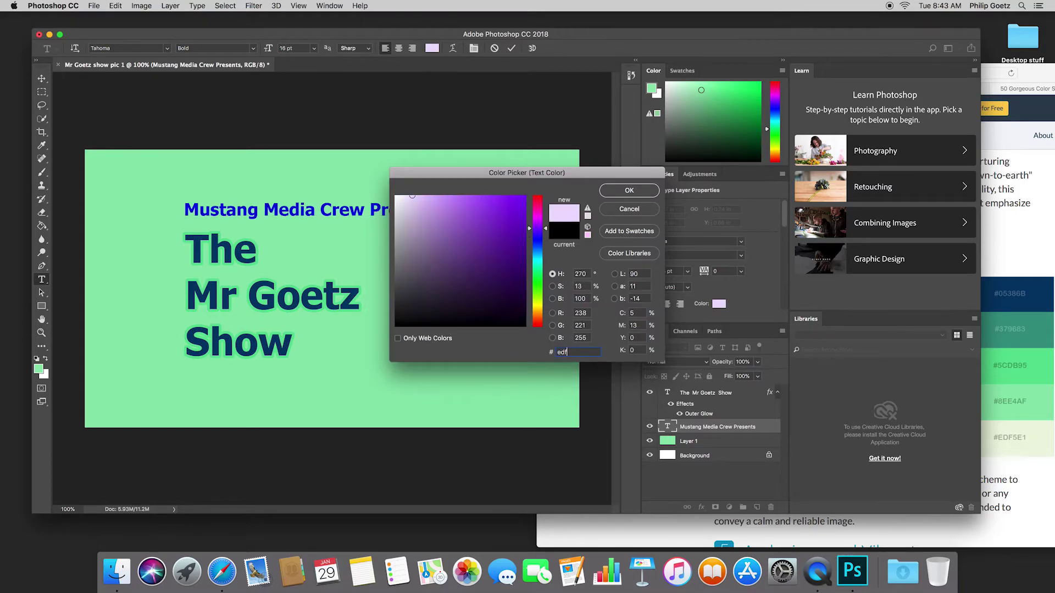
pyautogui.write('5')
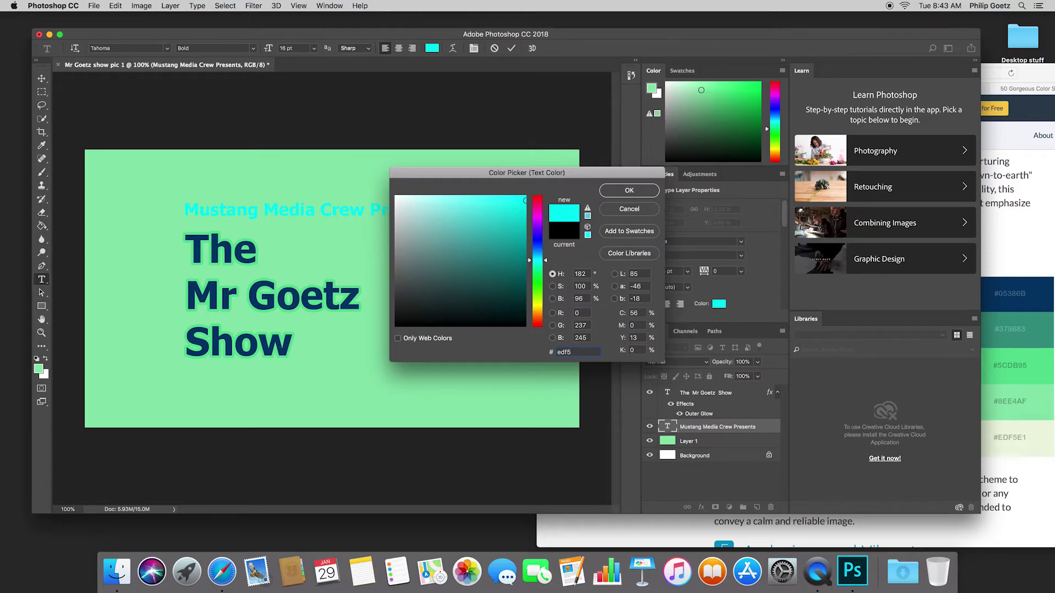
pyautogui.write('e1')
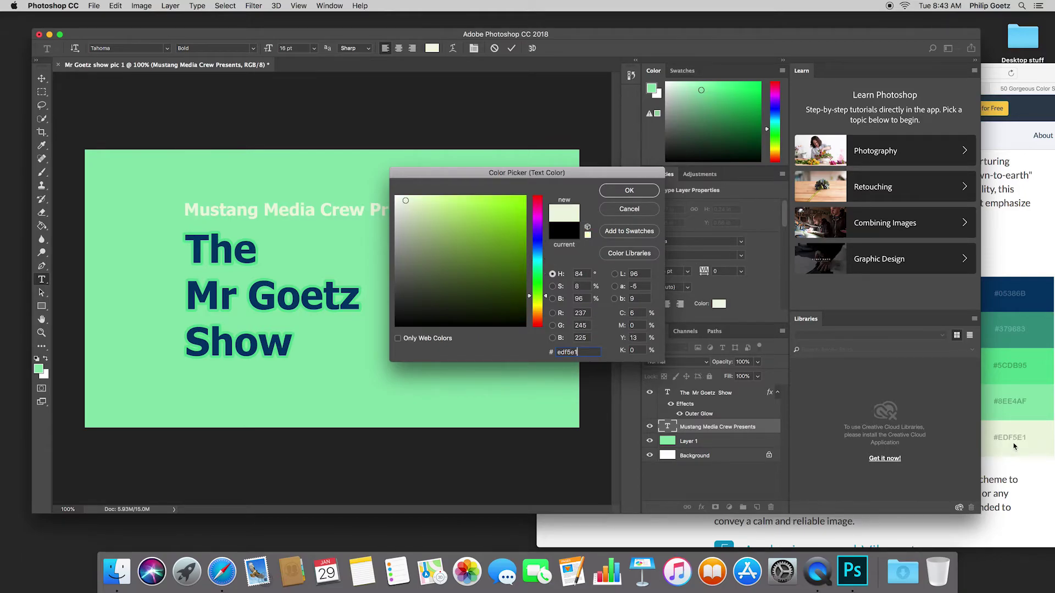
pyautogui.click(629, 191)
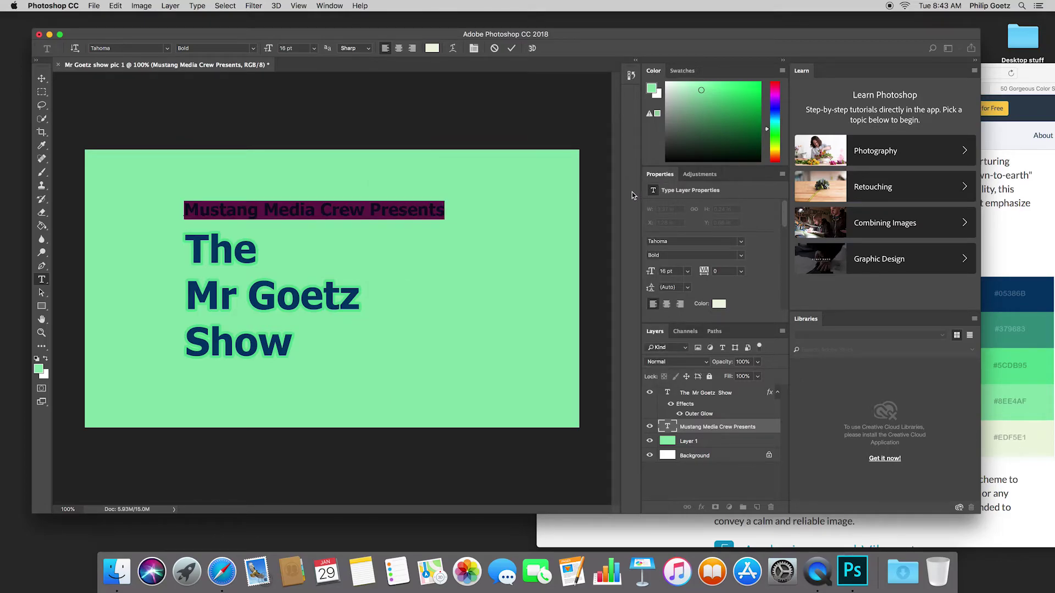
pyautogui.click(41, 78)
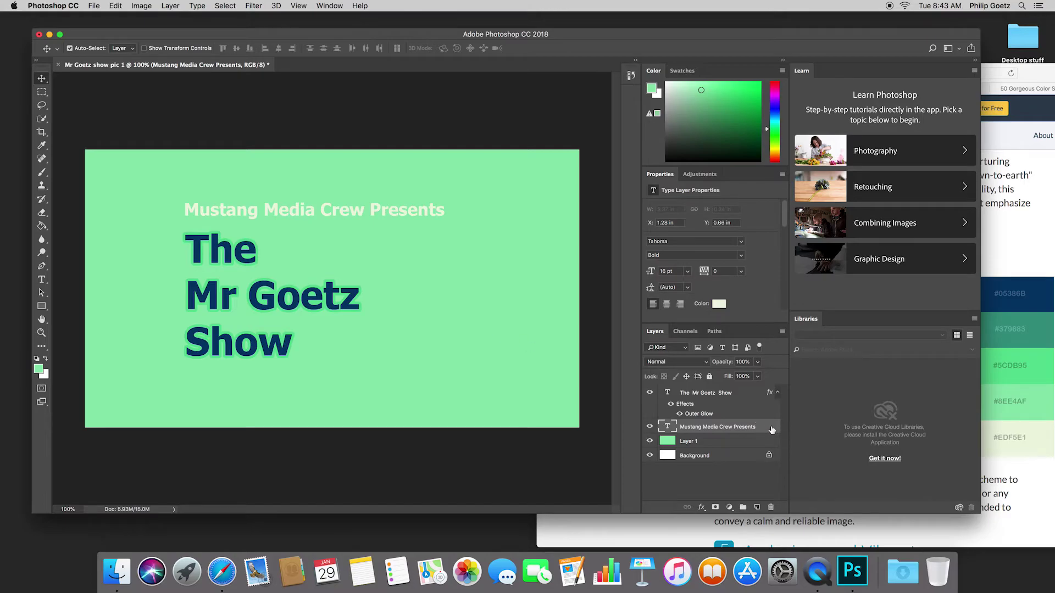
pyautogui.click(93, 5)
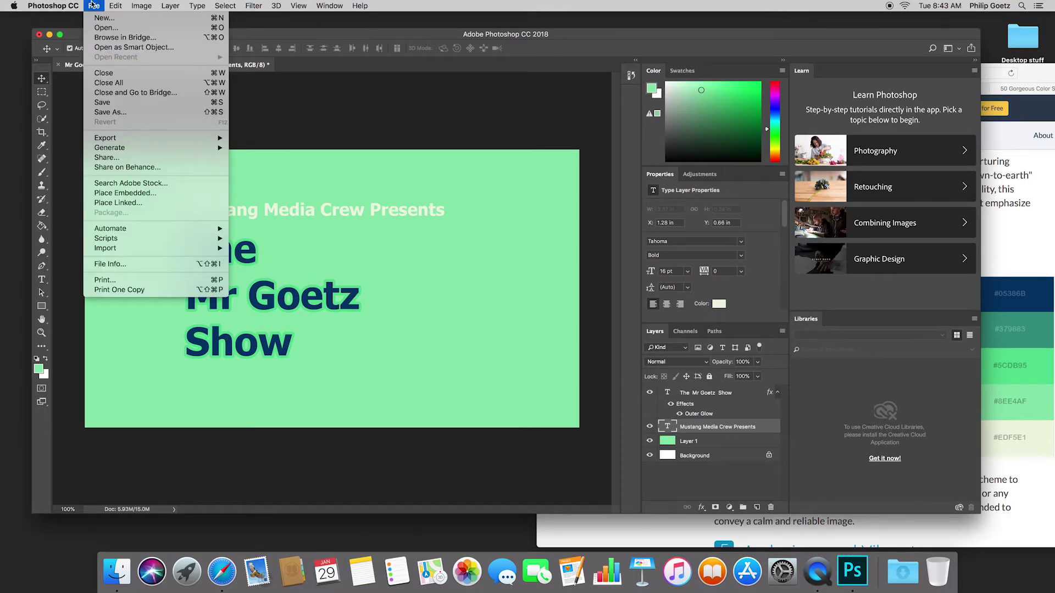
pyautogui.moveTo(112, 140)
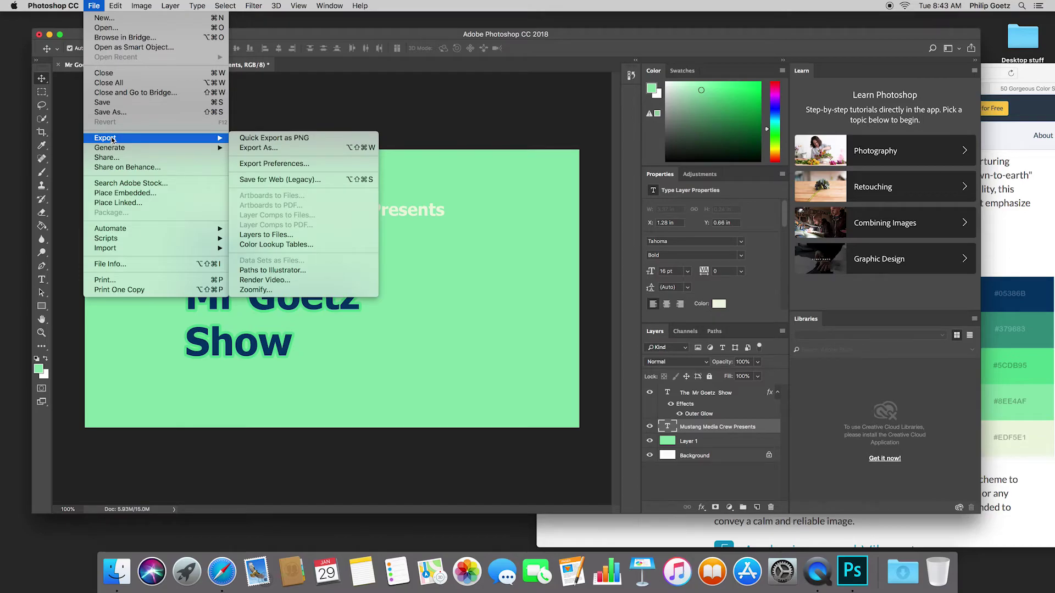
pyautogui.click(273, 149)
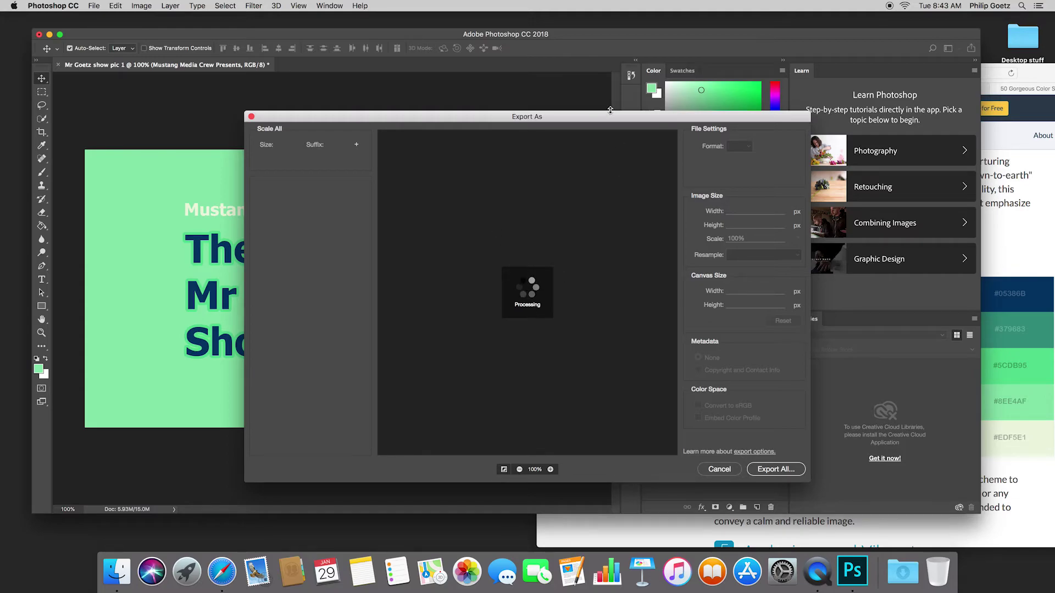
pyautogui.moveTo(610, 120); pyautogui.dragTo(528, 61)
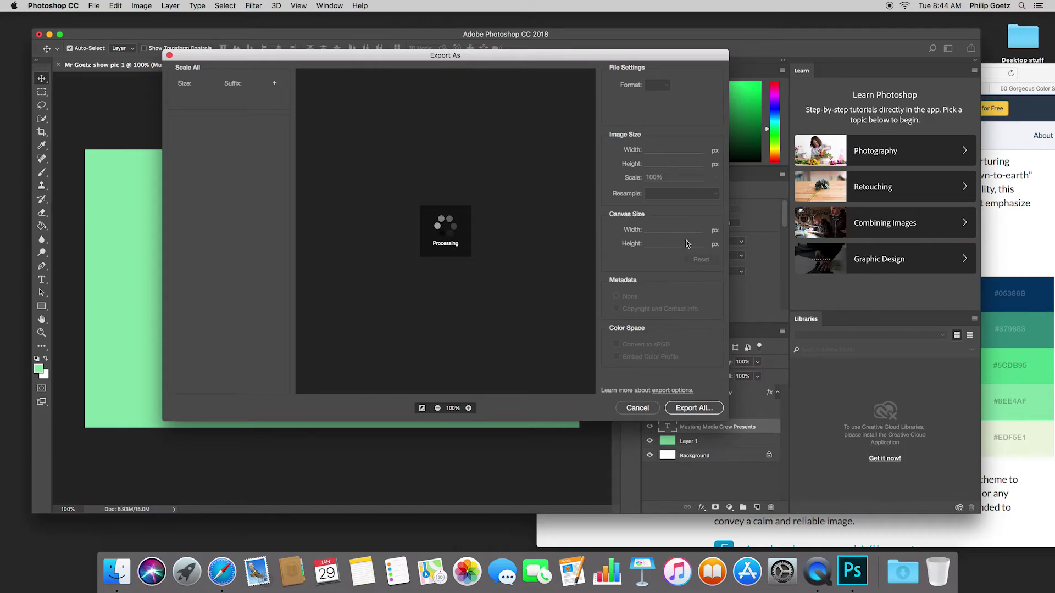
pyautogui.click(639, 410)
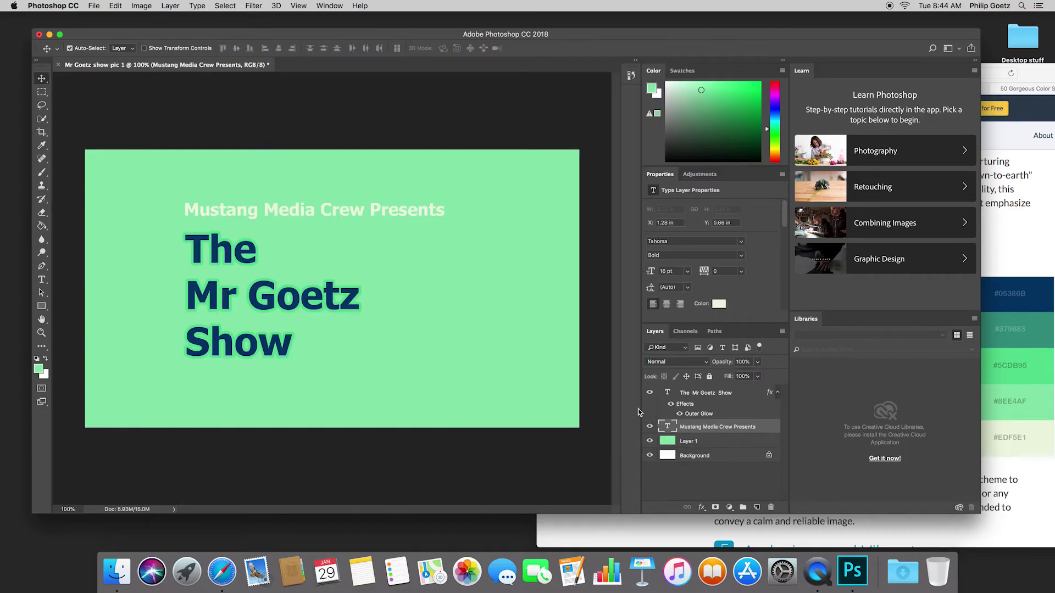
pyautogui.click(94, 5)
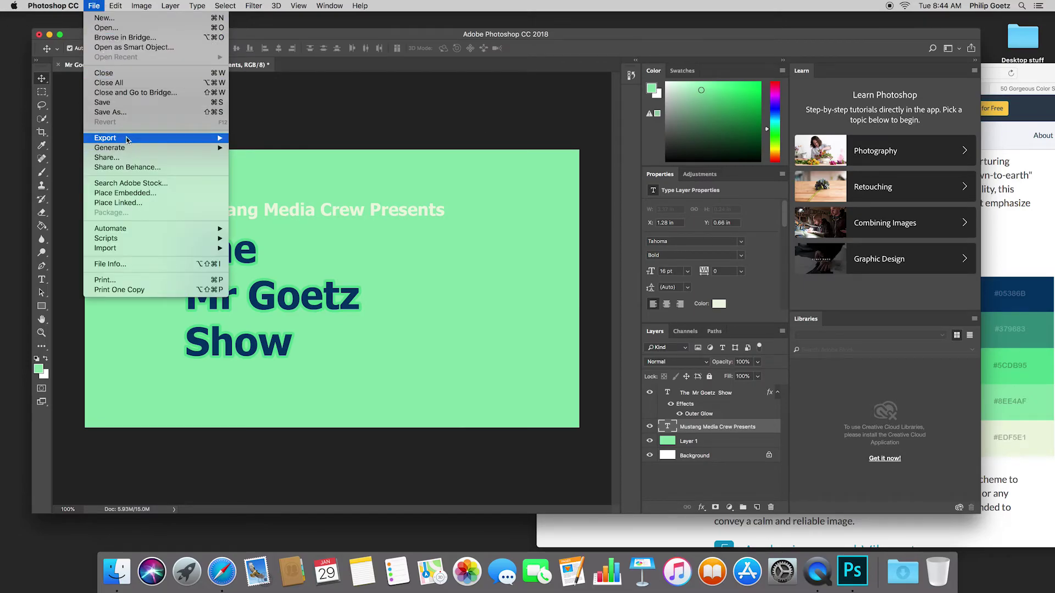
pyautogui.moveTo(127, 139)
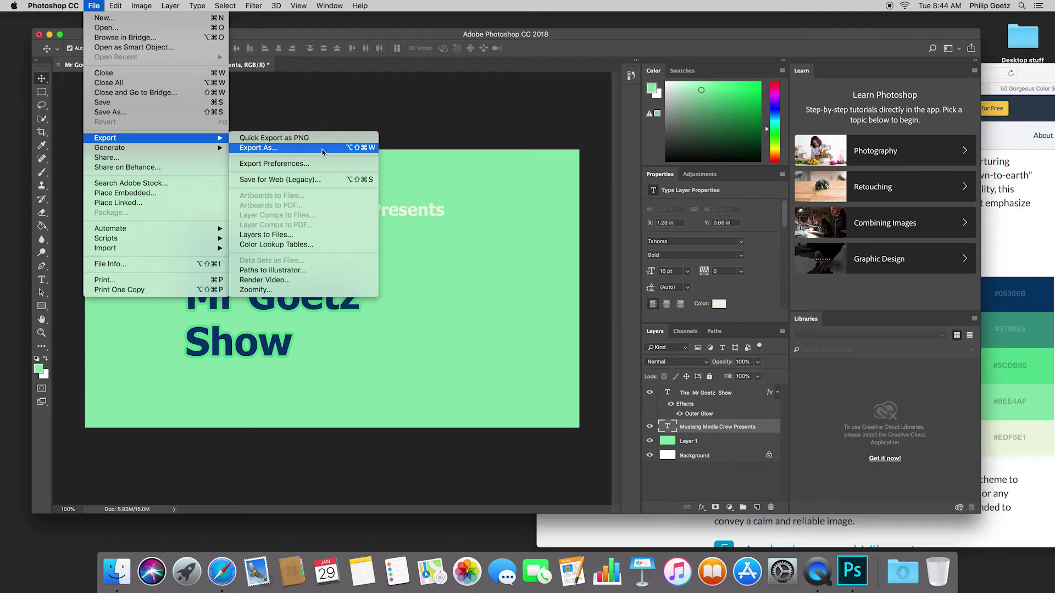
pyautogui.click(470, 262)
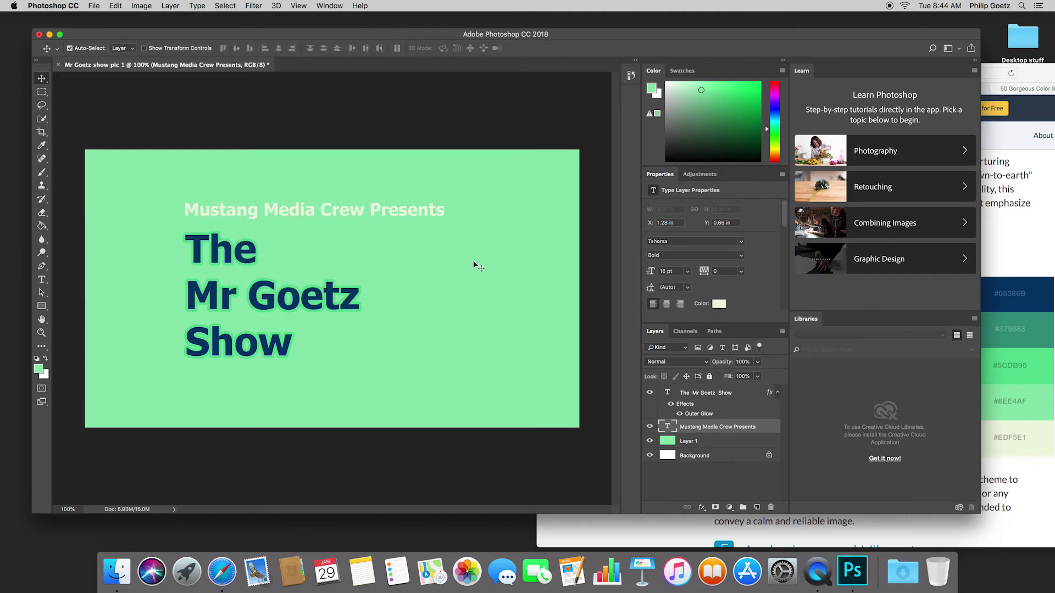
pyautogui.click(94, 5)
# Save the card to the Desktop as Mr Goetz show pic 1P.psd, keeping Maximize Compatibility
pyautogui.click(145, 109)
pyautogui.click(537, 125)
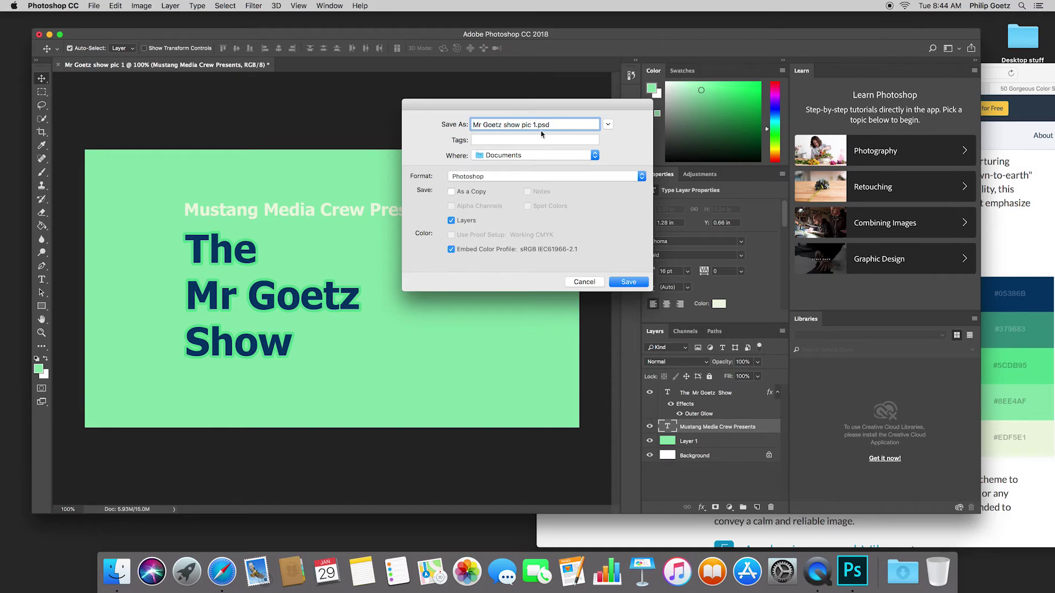
pyautogui.write('P')
pyautogui.click(593, 155)
pyautogui.click(534, 216)
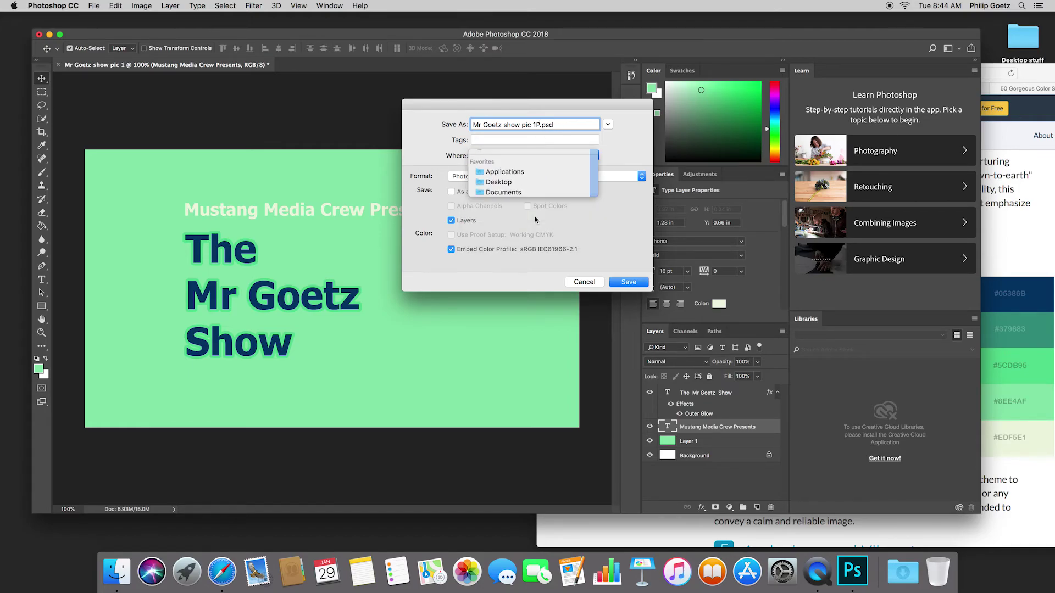
pyautogui.click(630, 282)
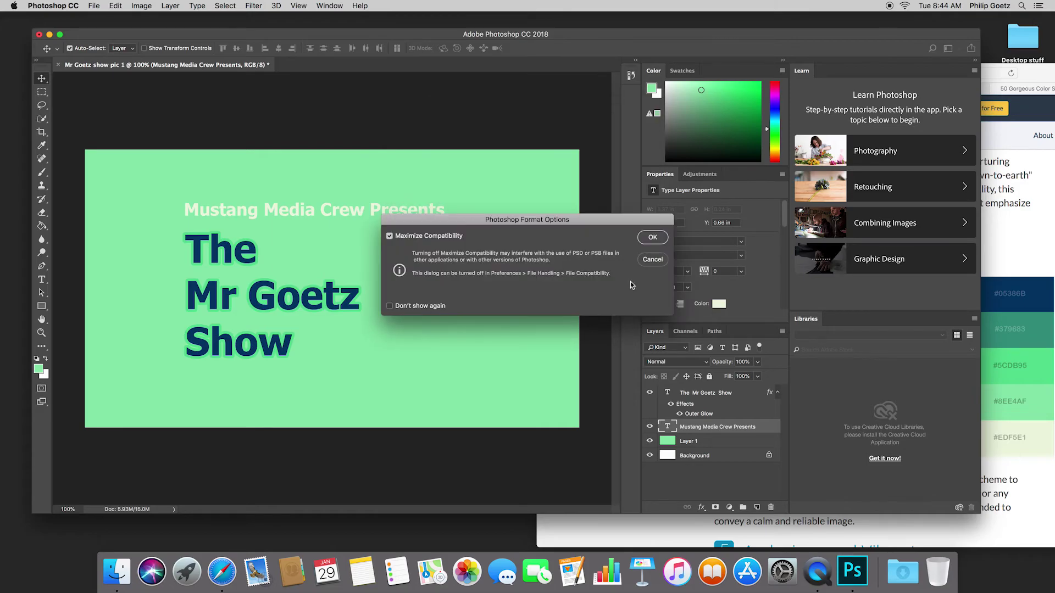
pyautogui.click(652, 239)
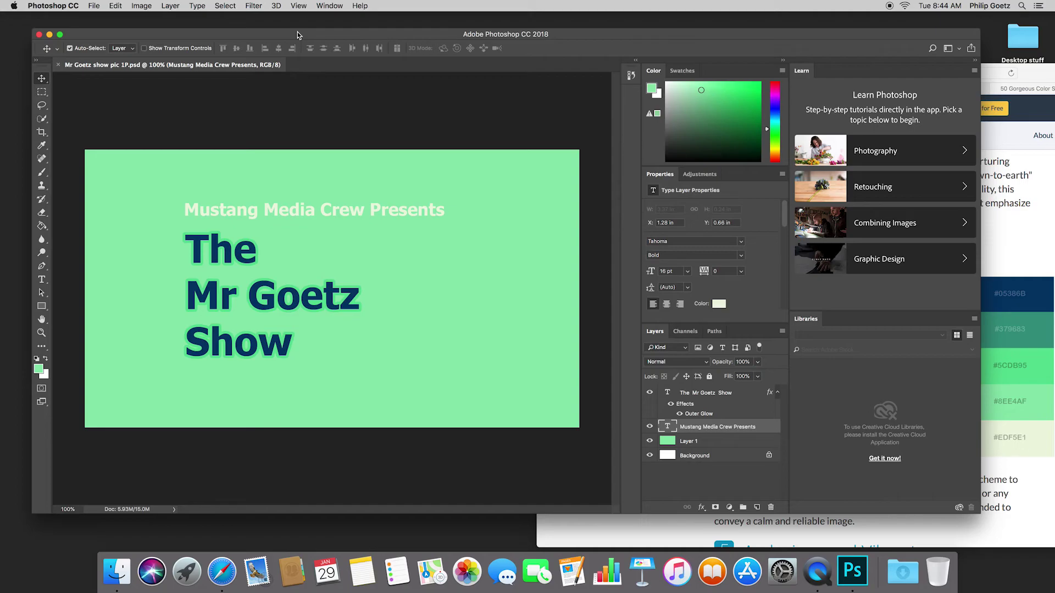
# Option-drag Mr Goetz show pic 1P.psd on the Desktop to create Mr Goetz show pic 1P 2.psd
pyautogui.moveTo(296, 35); pyautogui.dragTo(232, 171)
pyautogui.moveTo(720, 74); pyautogui.dragTo(358, 168)
pyautogui.click(1030, 177)
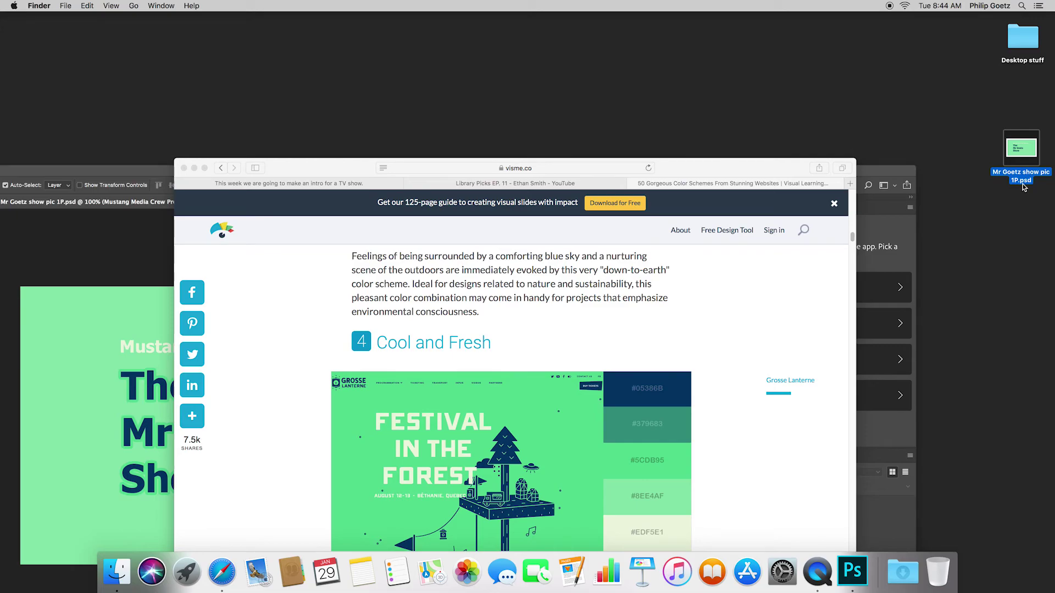
pyautogui.click(1023, 159)
pyautogui.moveTo(1024, 160); pyautogui.dragTo(1026, 220)
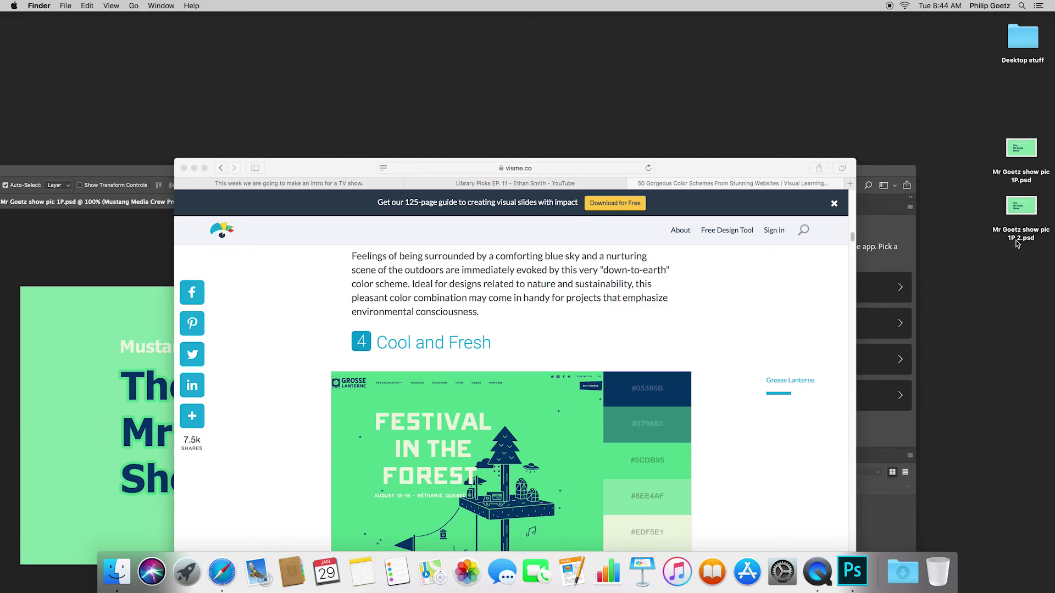
pyautogui.click(1025, 211)
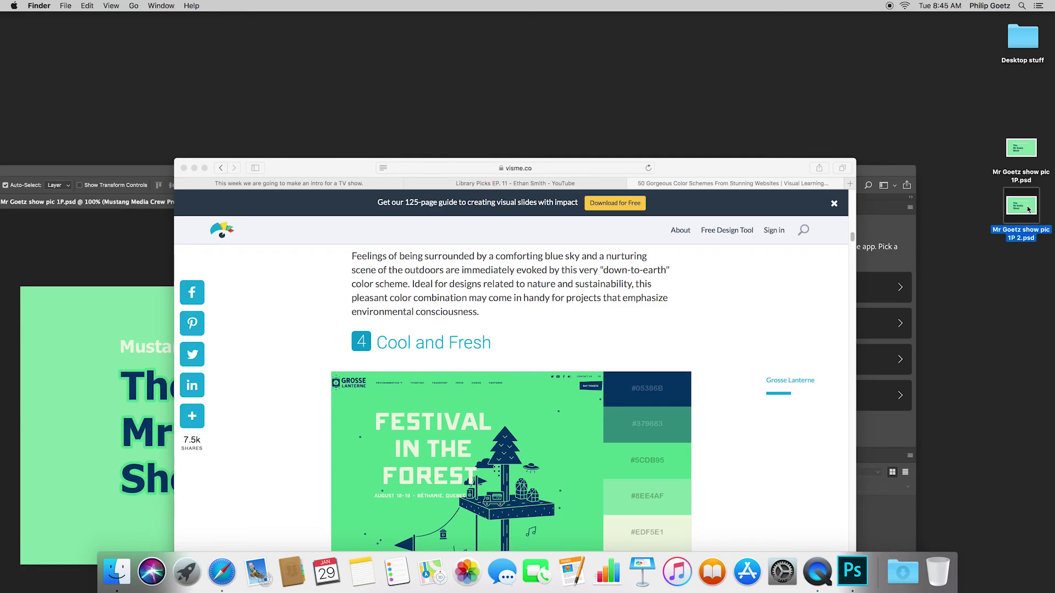
# Close the original 1P.psd in Photoshop and open the copy Mr Goetz show pic 1P 2.psd
pyautogui.click(126, 174)
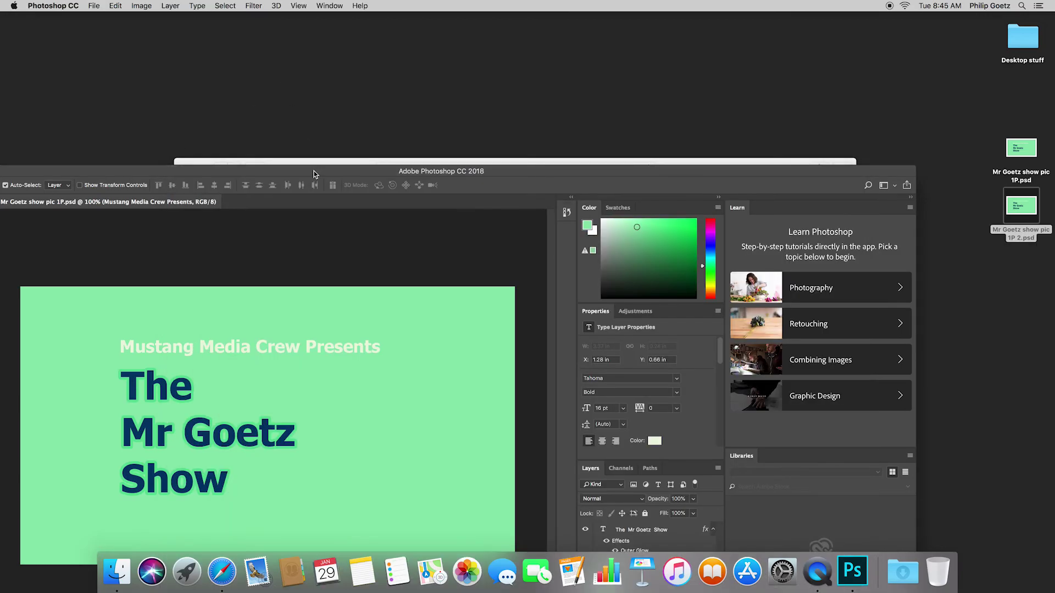
pyautogui.moveTo(315, 170); pyautogui.dragTo(362, 71)
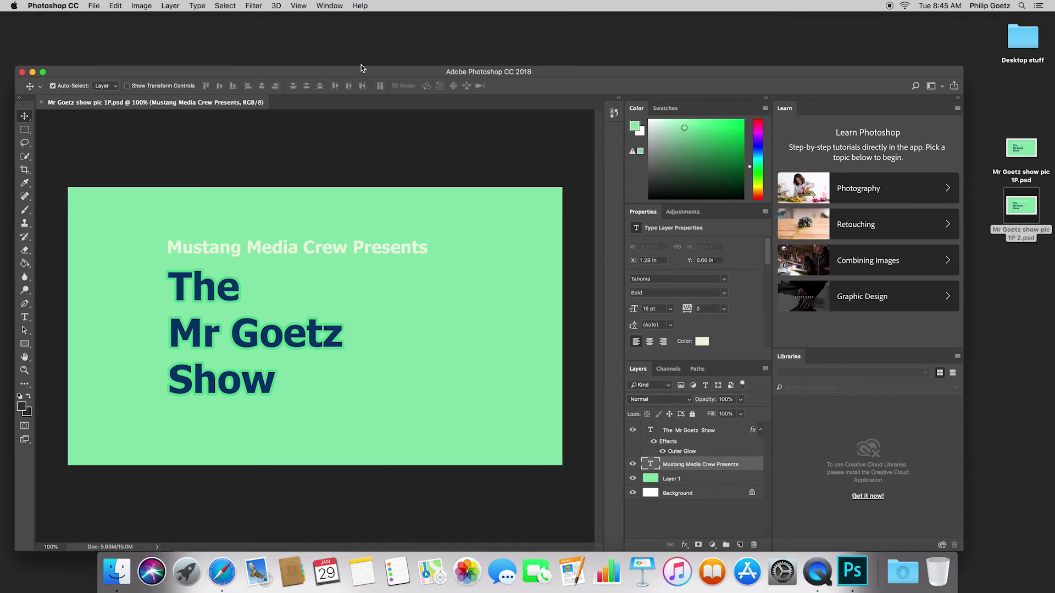
pyautogui.click(42, 103)
pyautogui.doubleClick(1027, 213)
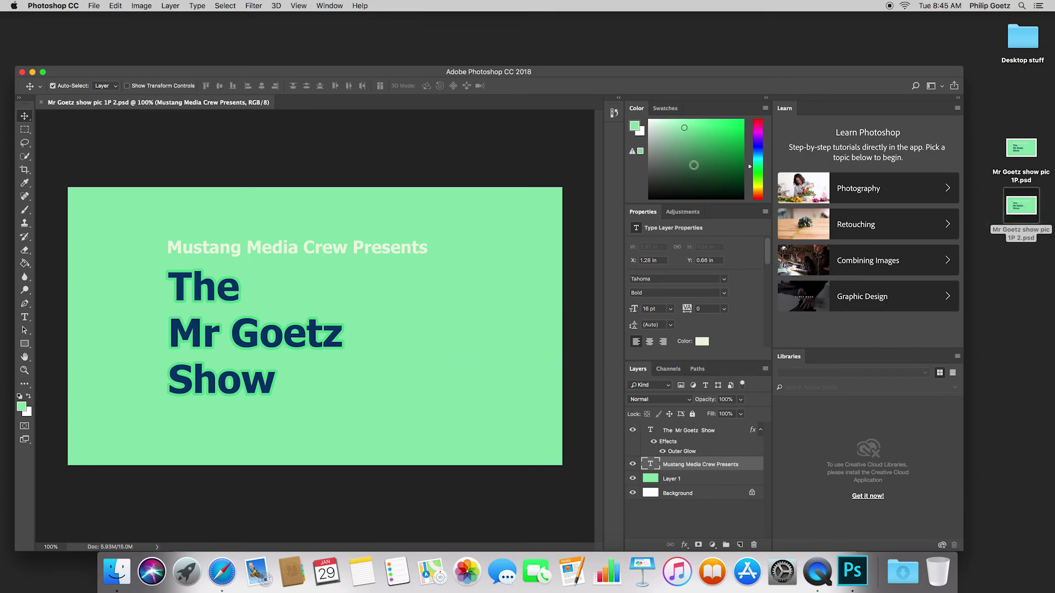
# Fill Layer 1 of the copy with the navy swatch using the Paint Bucket, replacing mint green
pyautogui.moveTo(685, 74); pyautogui.dragTo(691, 39)
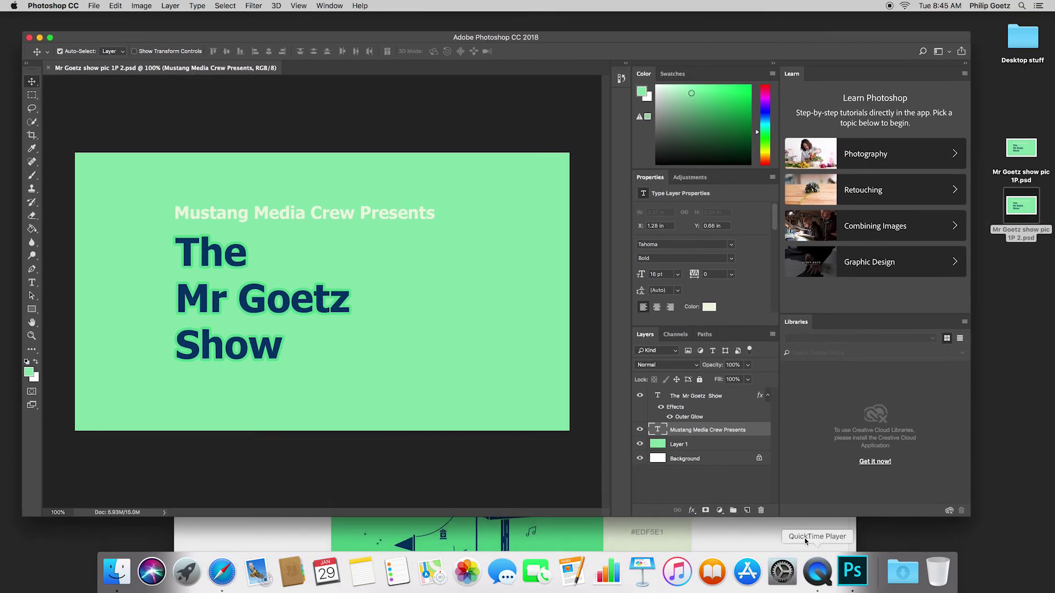
pyautogui.click(763, 531)
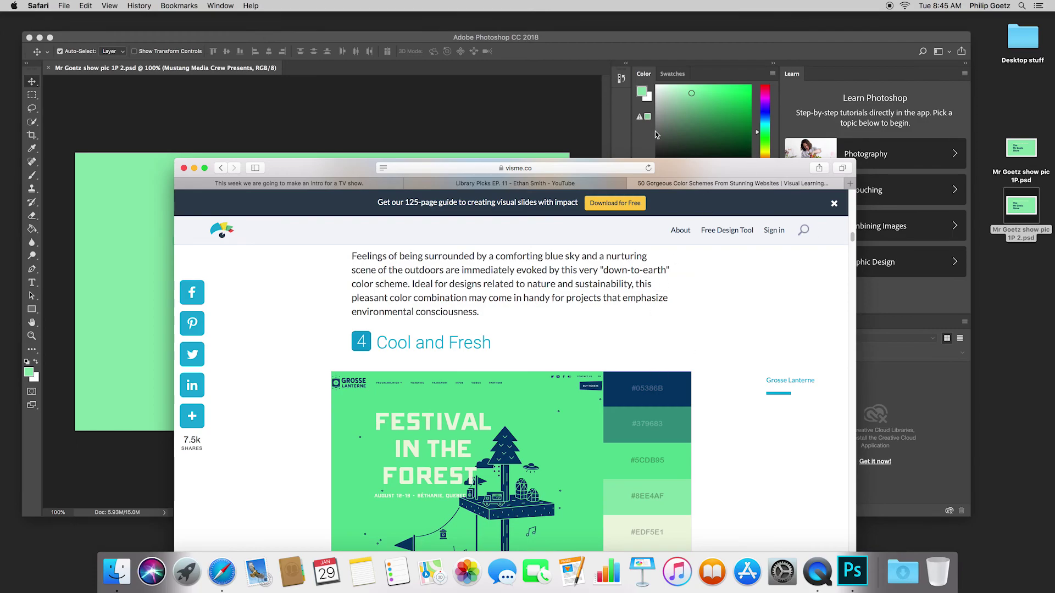
pyautogui.moveTo(675, 165); pyautogui.dragTo(846, 97)
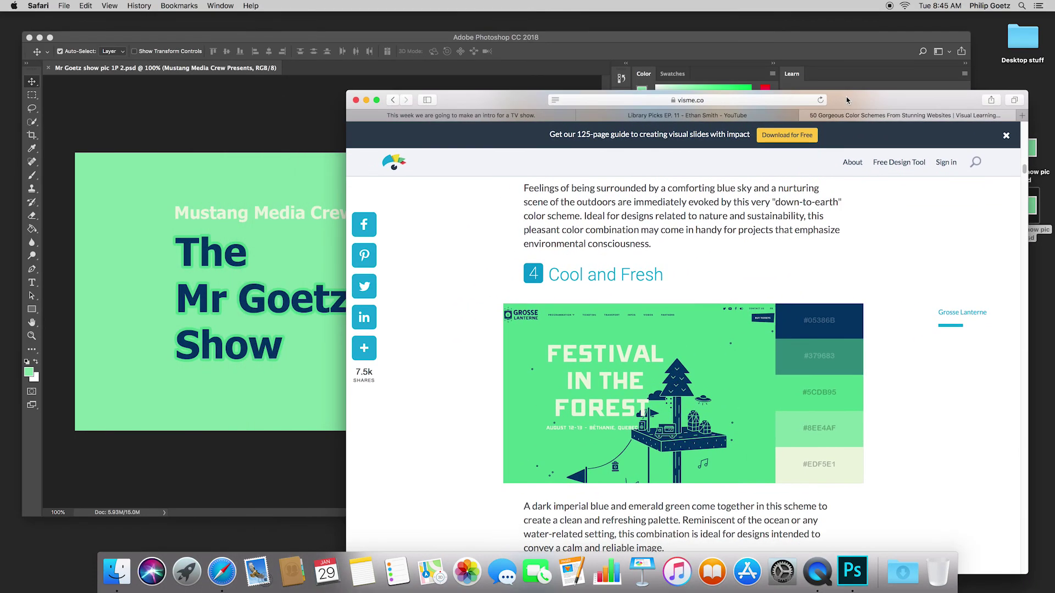
pyautogui.click(277, 201)
pyautogui.click(697, 445)
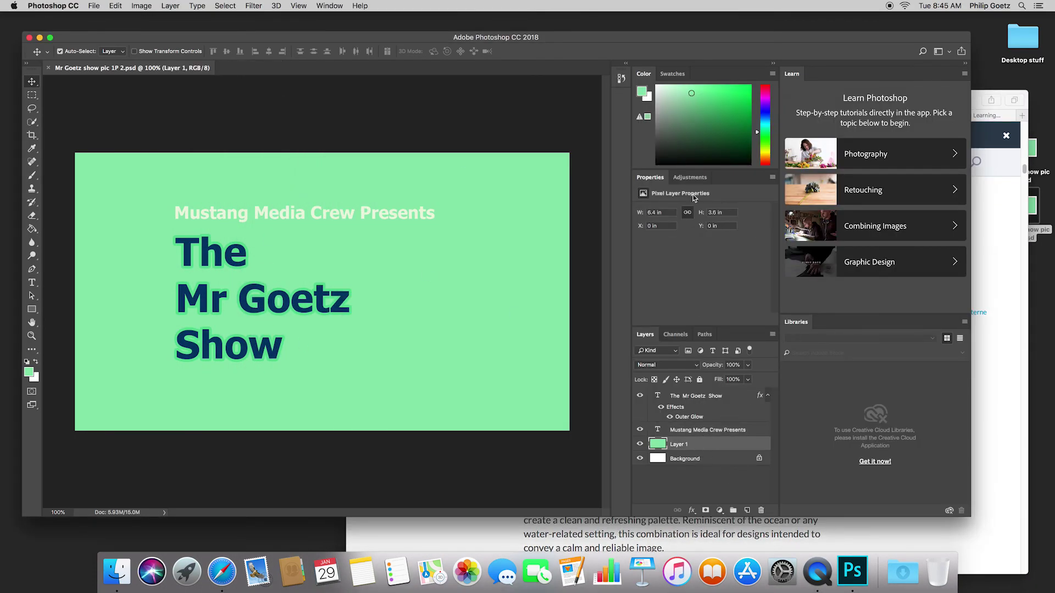
pyautogui.click(32, 228)
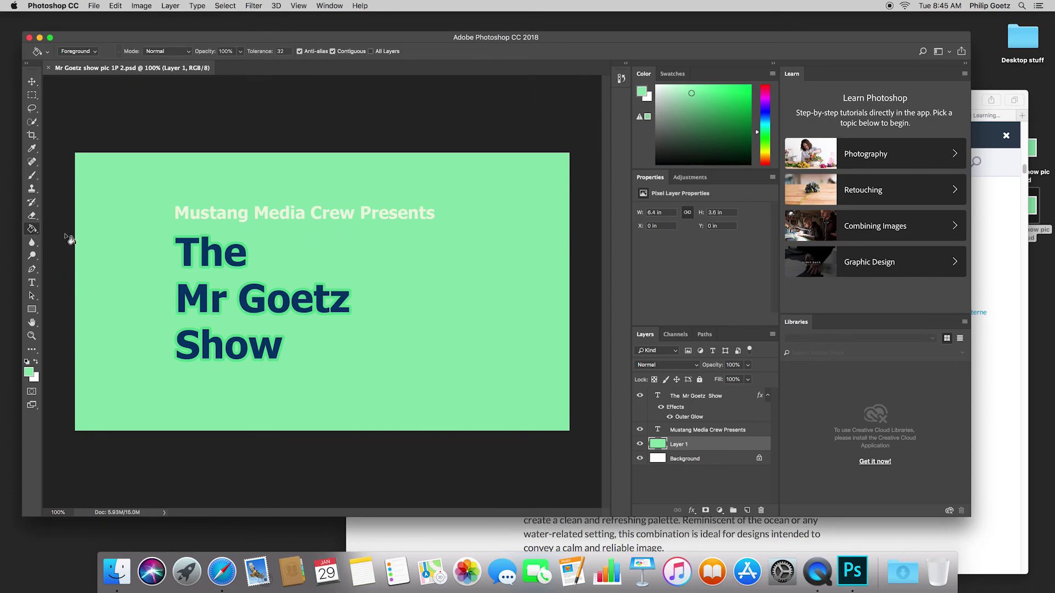
pyautogui.click(673, 74)
pyautogui.click(649, 91)
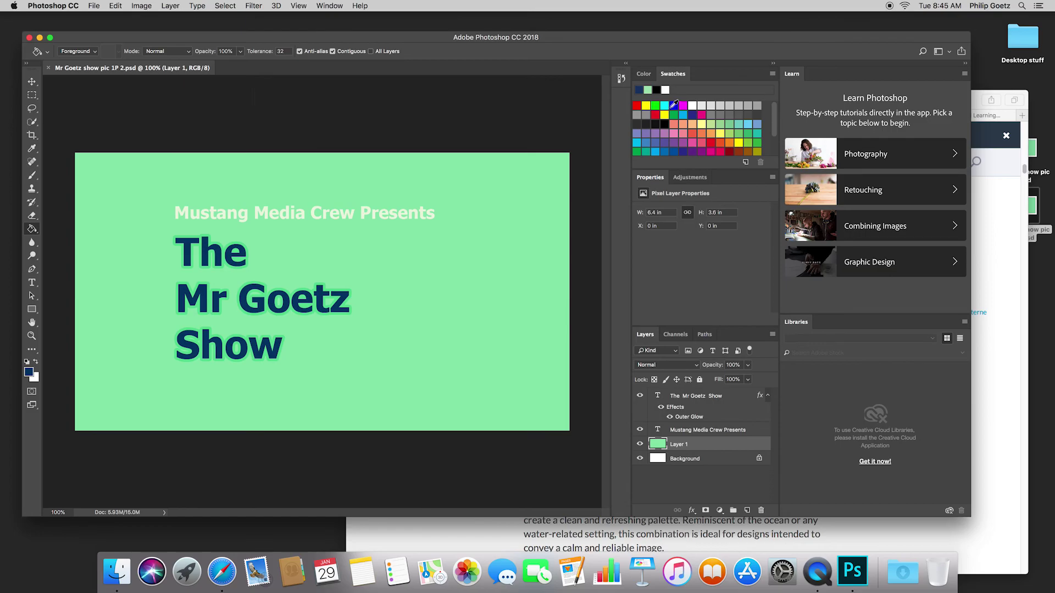
pyautogui.click(643, 73)
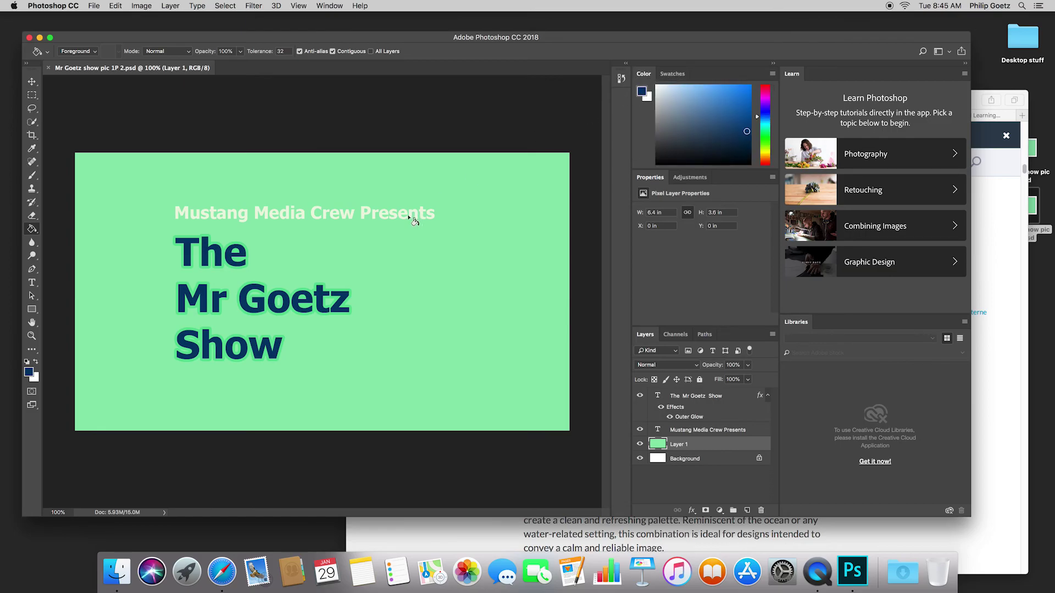
pyautogui.click(400, 262)
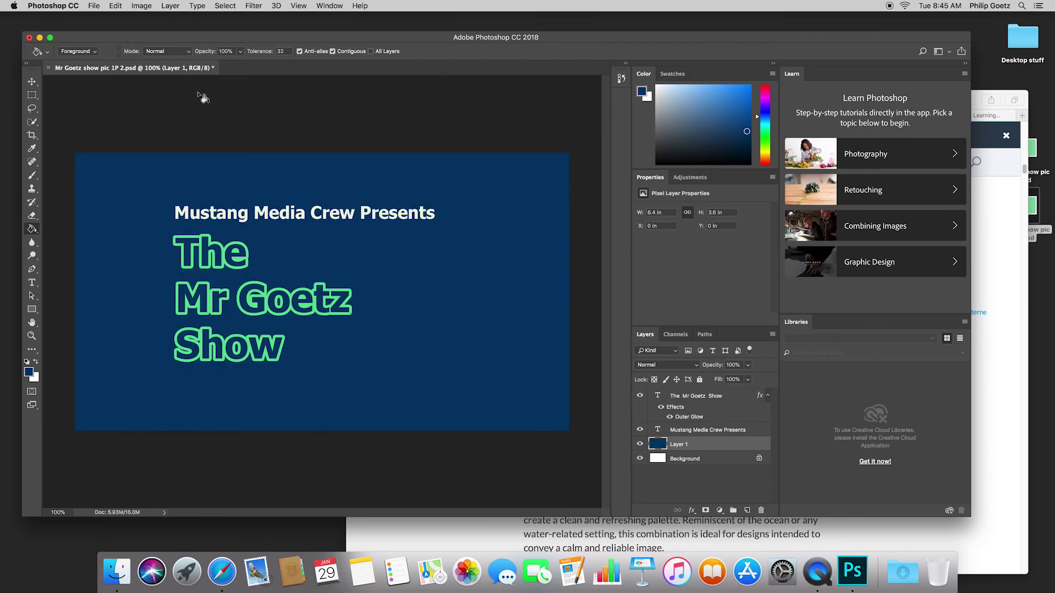
# Save the navy copy, open the green Mr Goetz show pic 1P.psd, then return to 1P 2
pyautogui.click(94, 6)
pyautogui.click(114, 106)
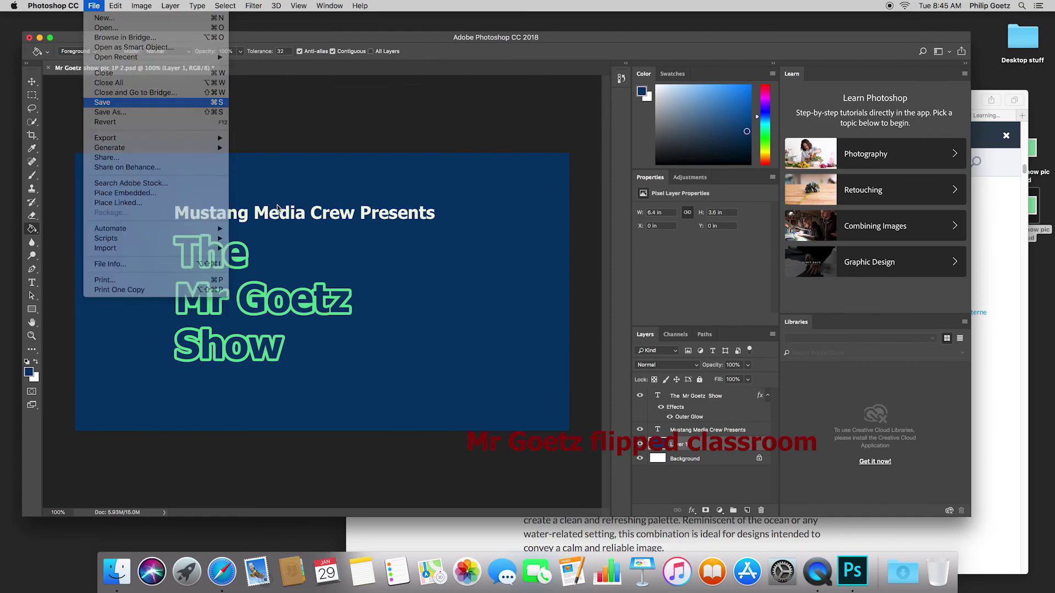
pyautogui.doubleClick(1030, 147)
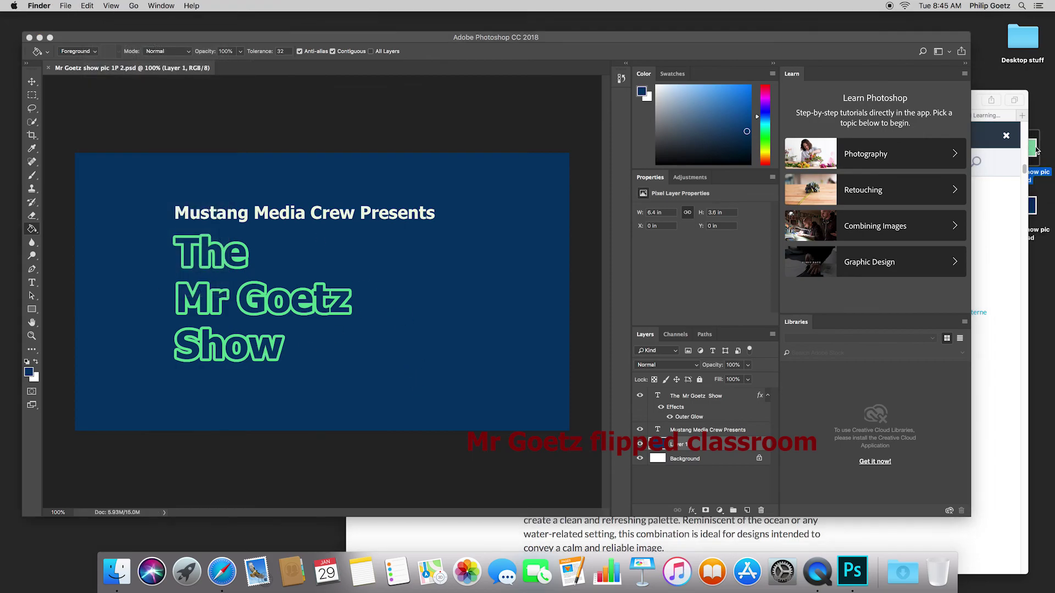
pyautogui.doubleClick(1032, 206)
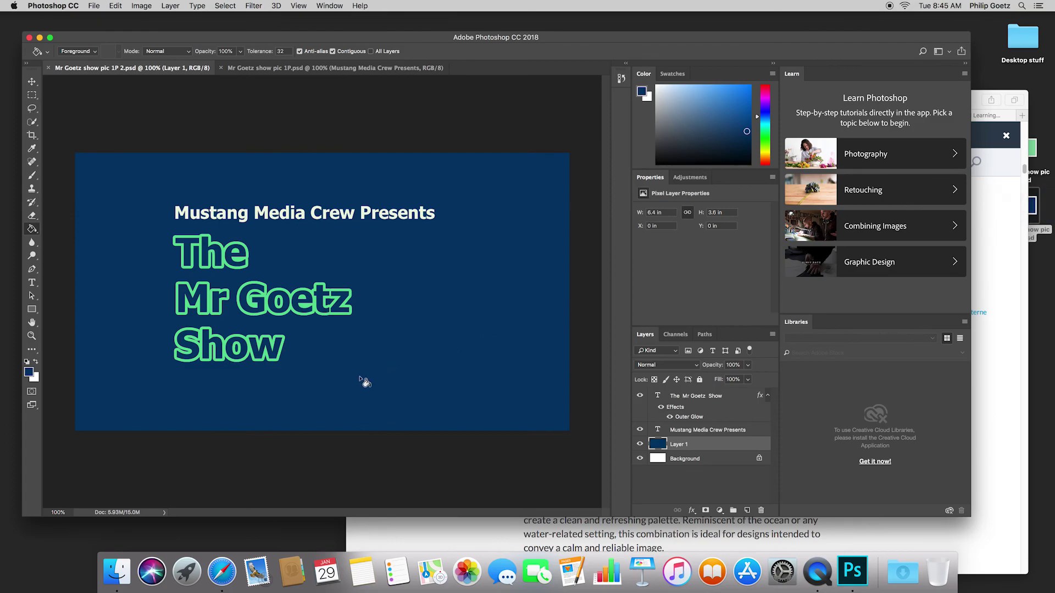